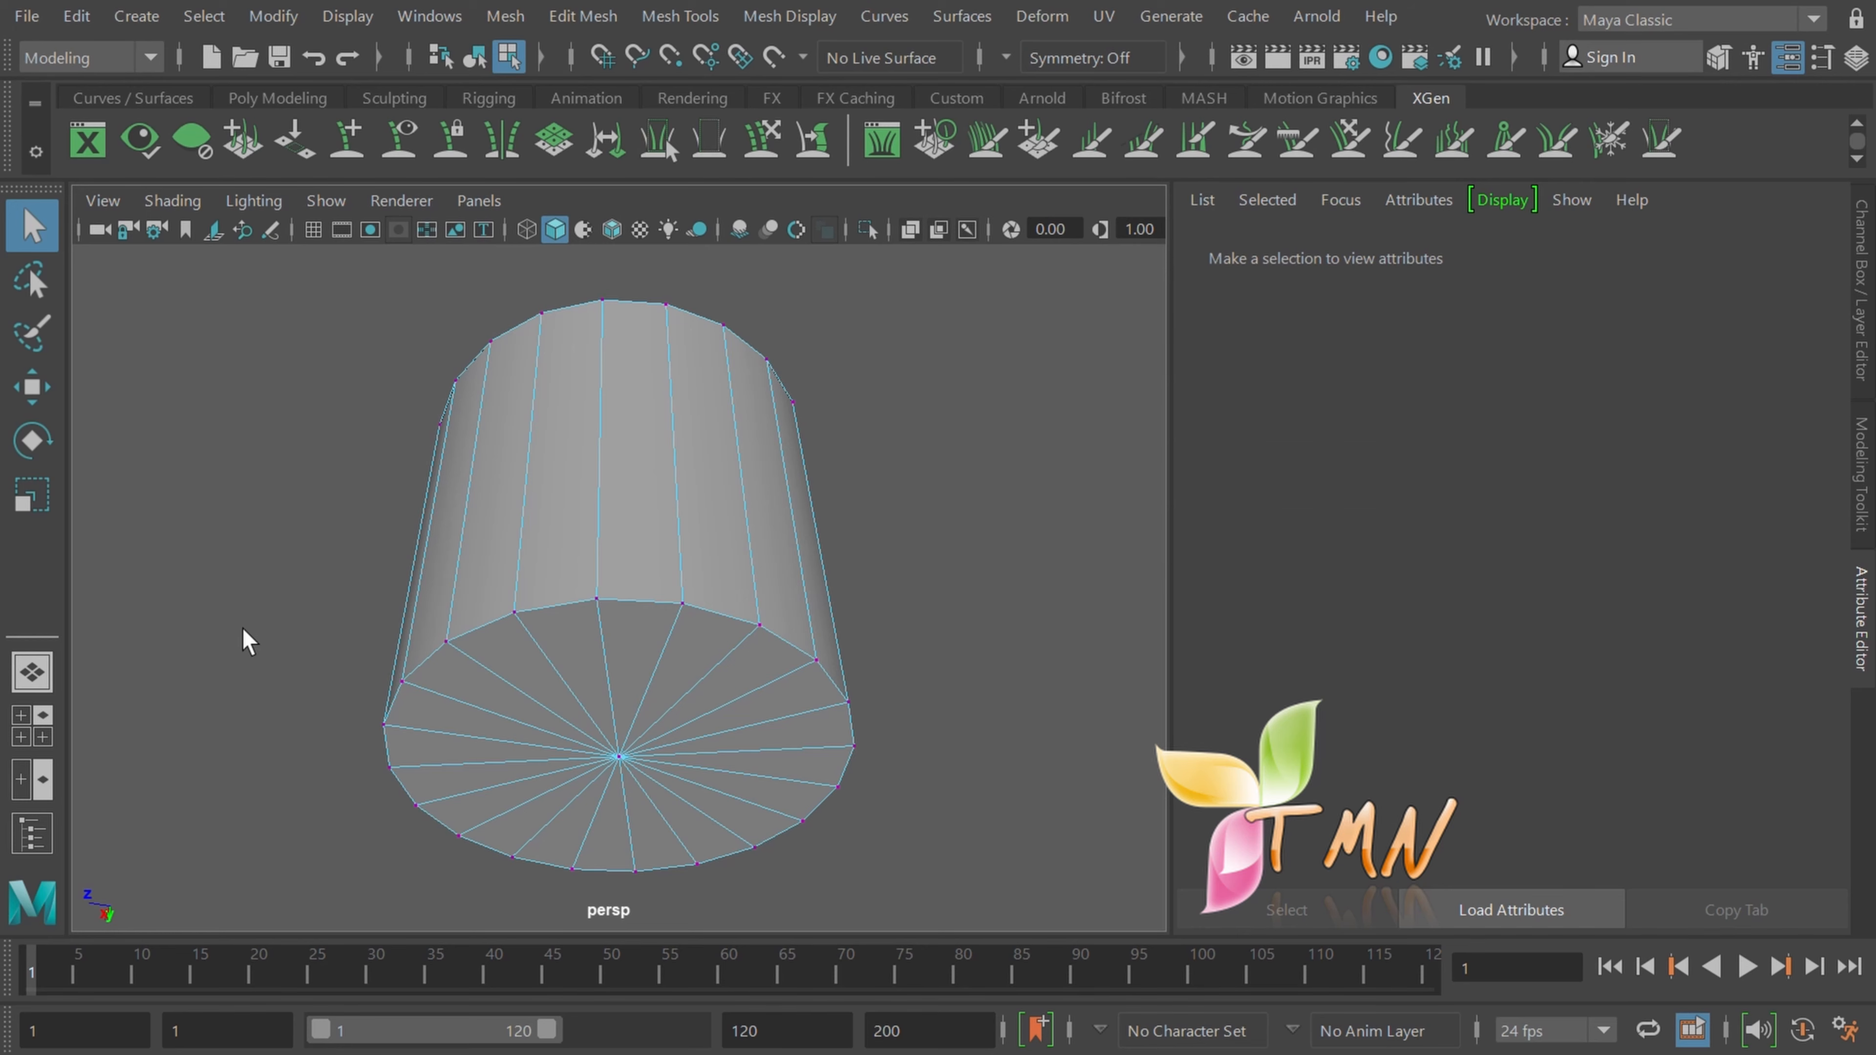
Step: Show the cylinder in the four-view layout, then return to a single maximised perspective view
{"action": "left_click", "coordinate": [27, 733]}
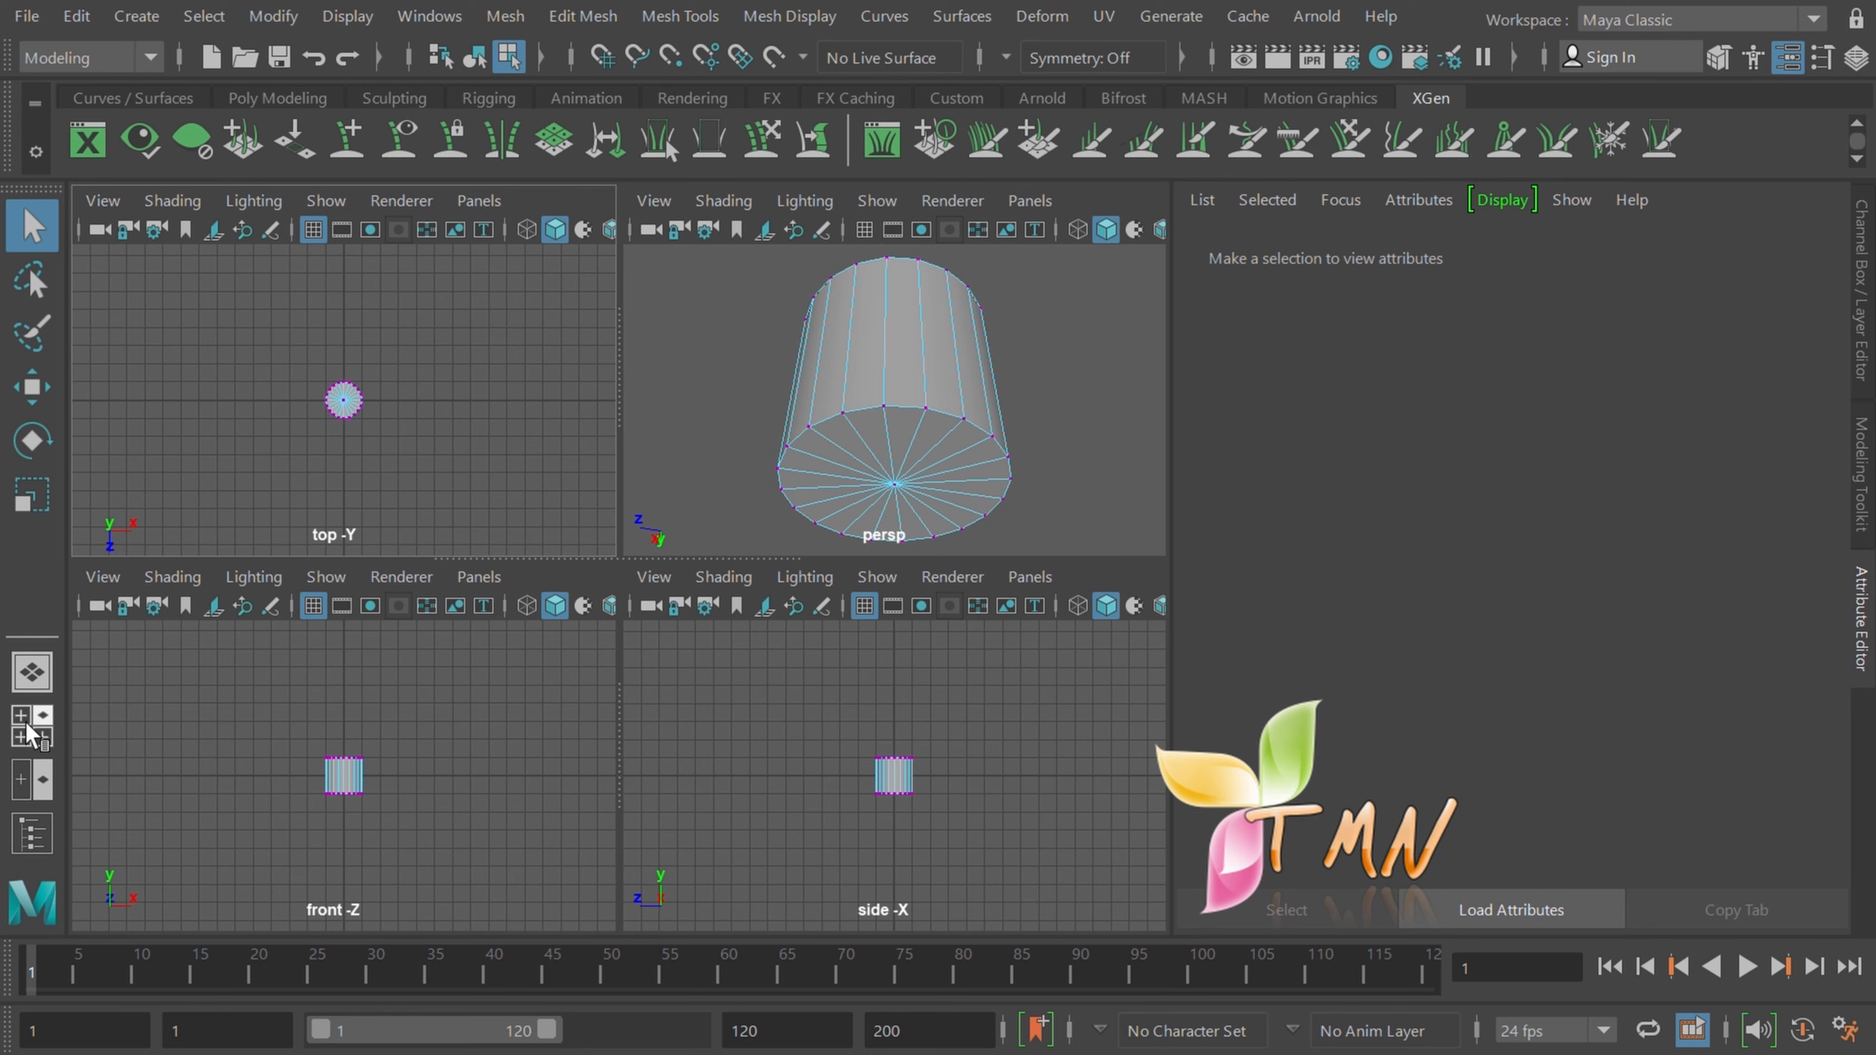
{"action": "left_click", "coordinate": [656, 428]}
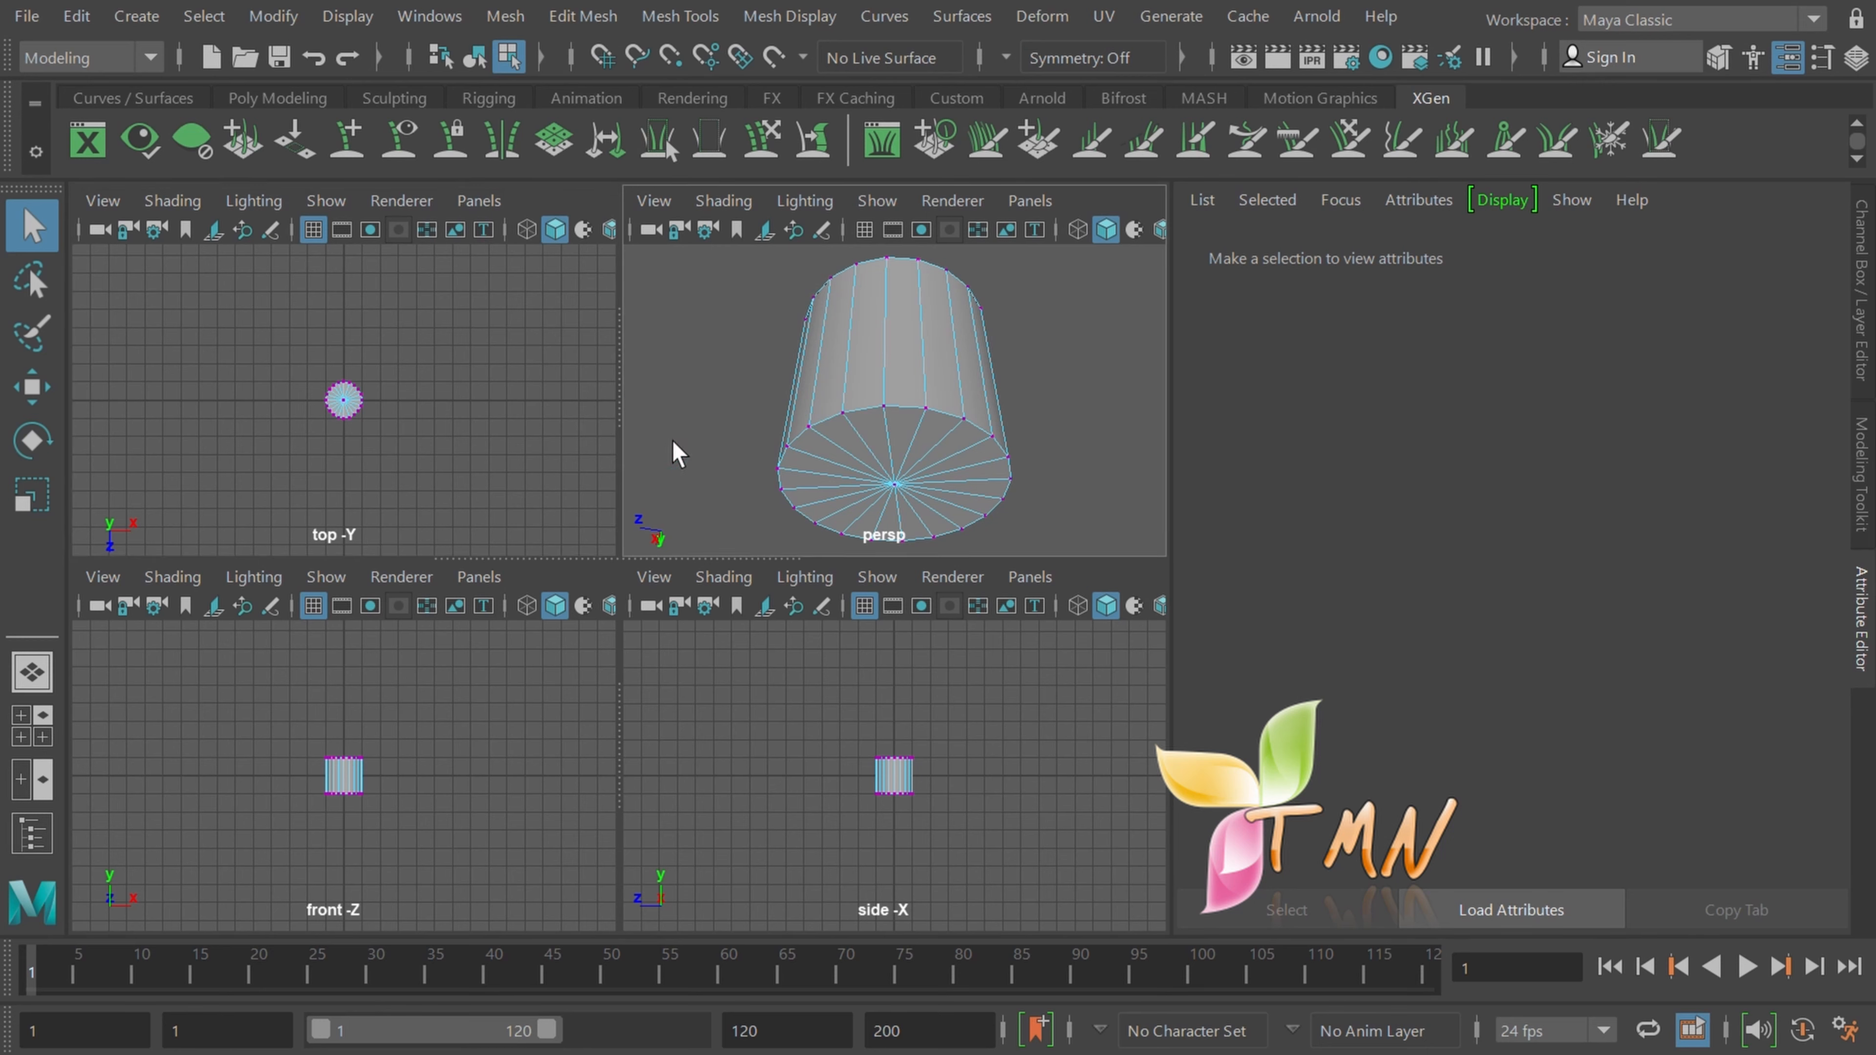
{"action": "key", "text": "space"}
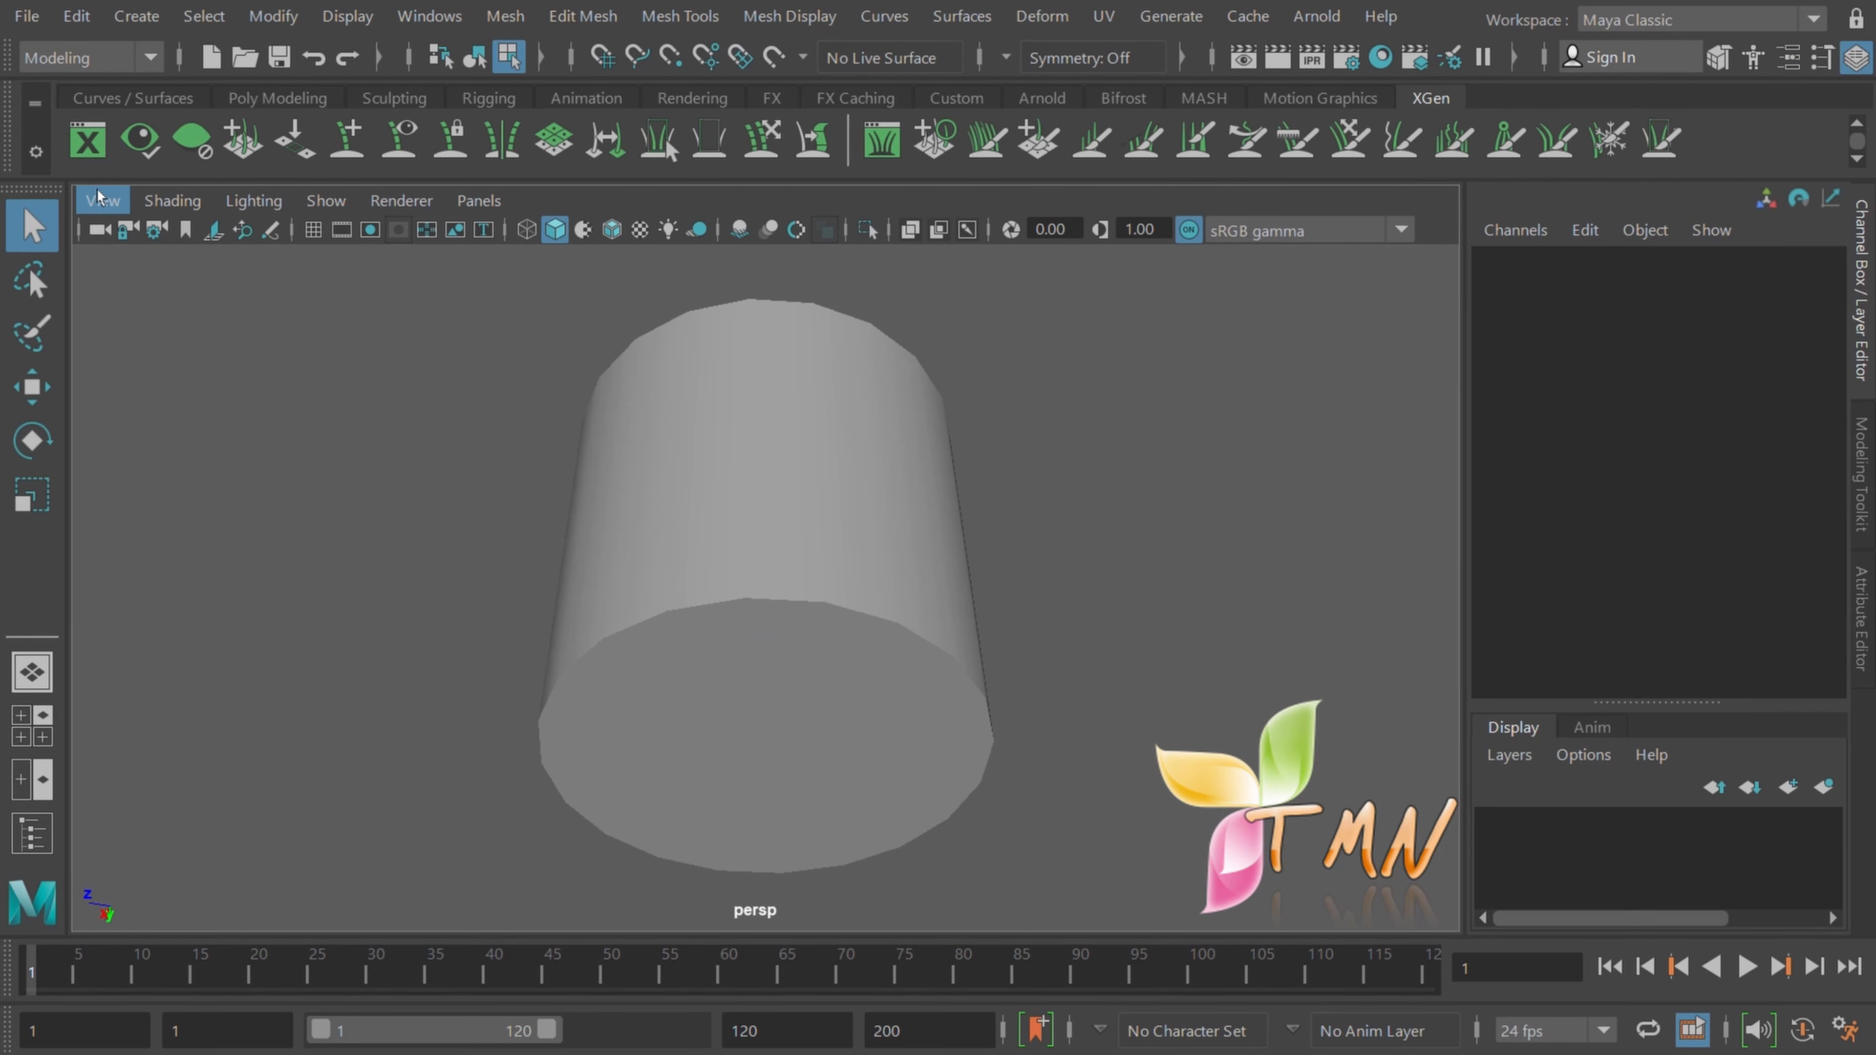
Step: Select the perspective view's camera and frame the selection in the viewport
{"action": "left_click", "coordinate": [99, 196]}
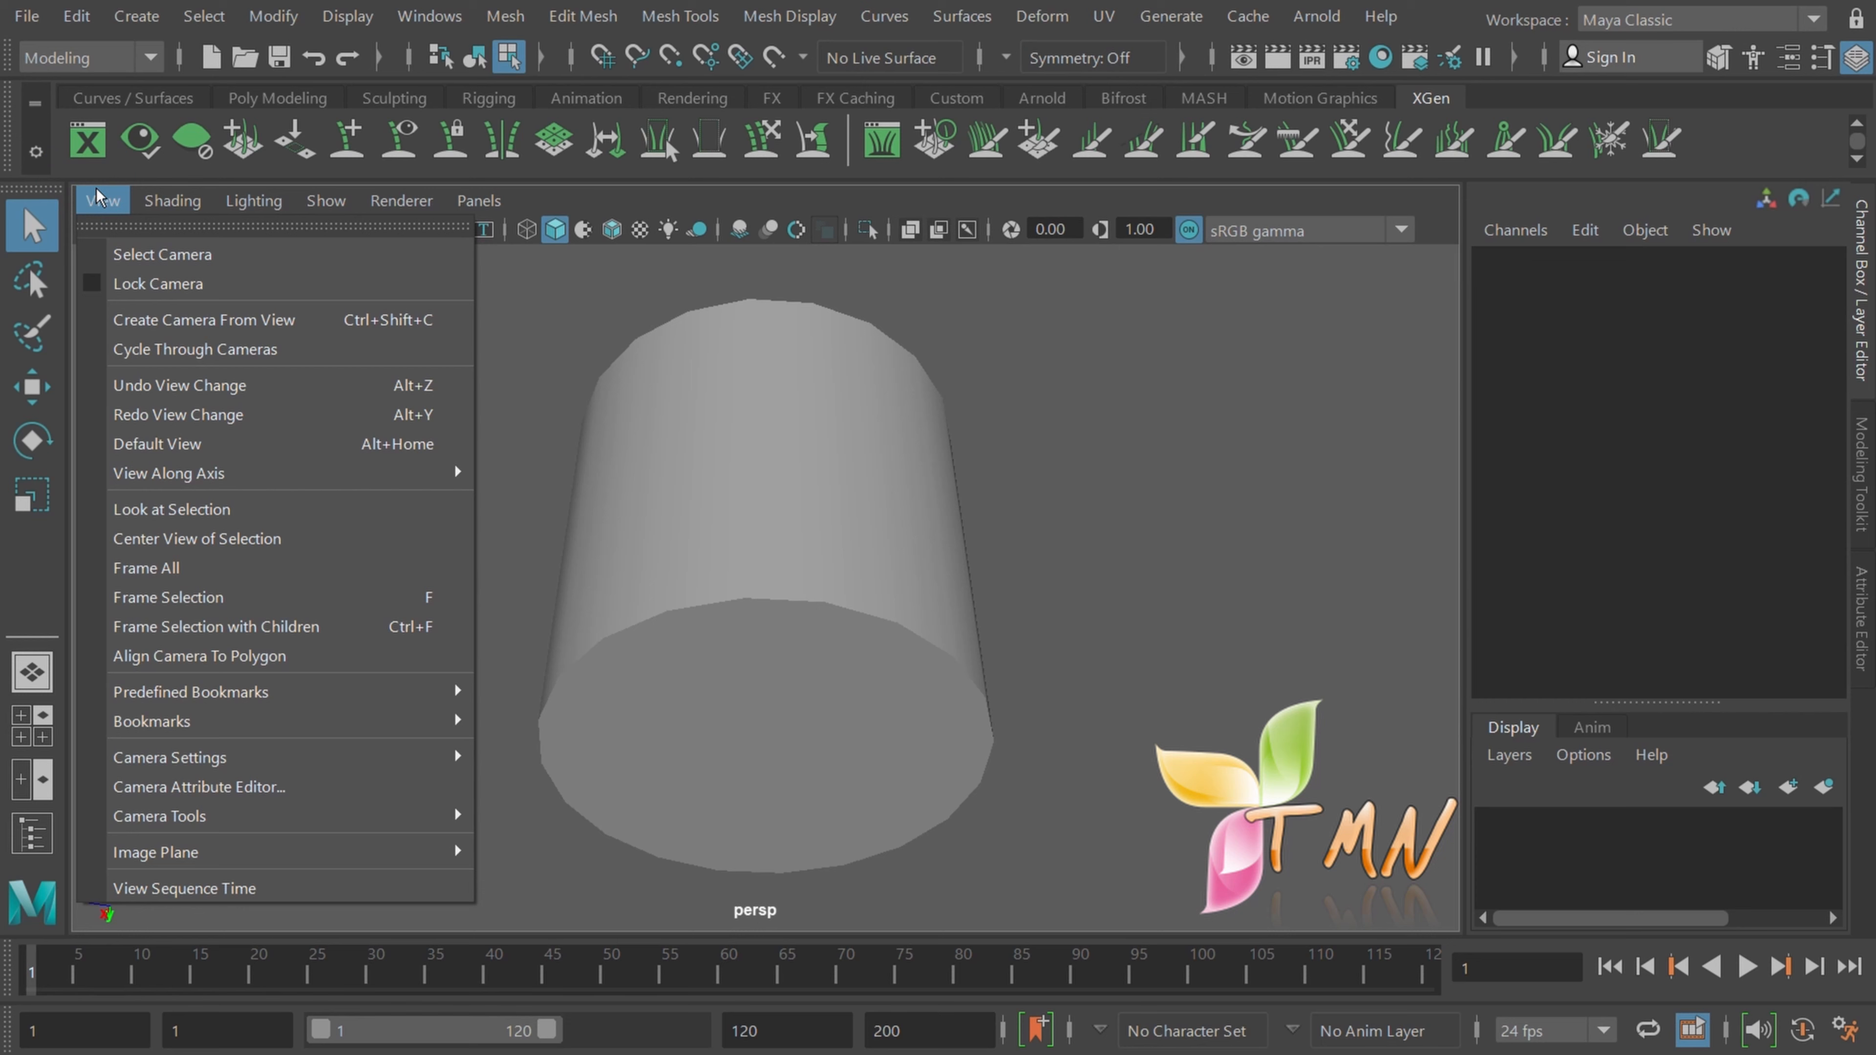
{"action": "left_click", "coordinate": [142, 251]}
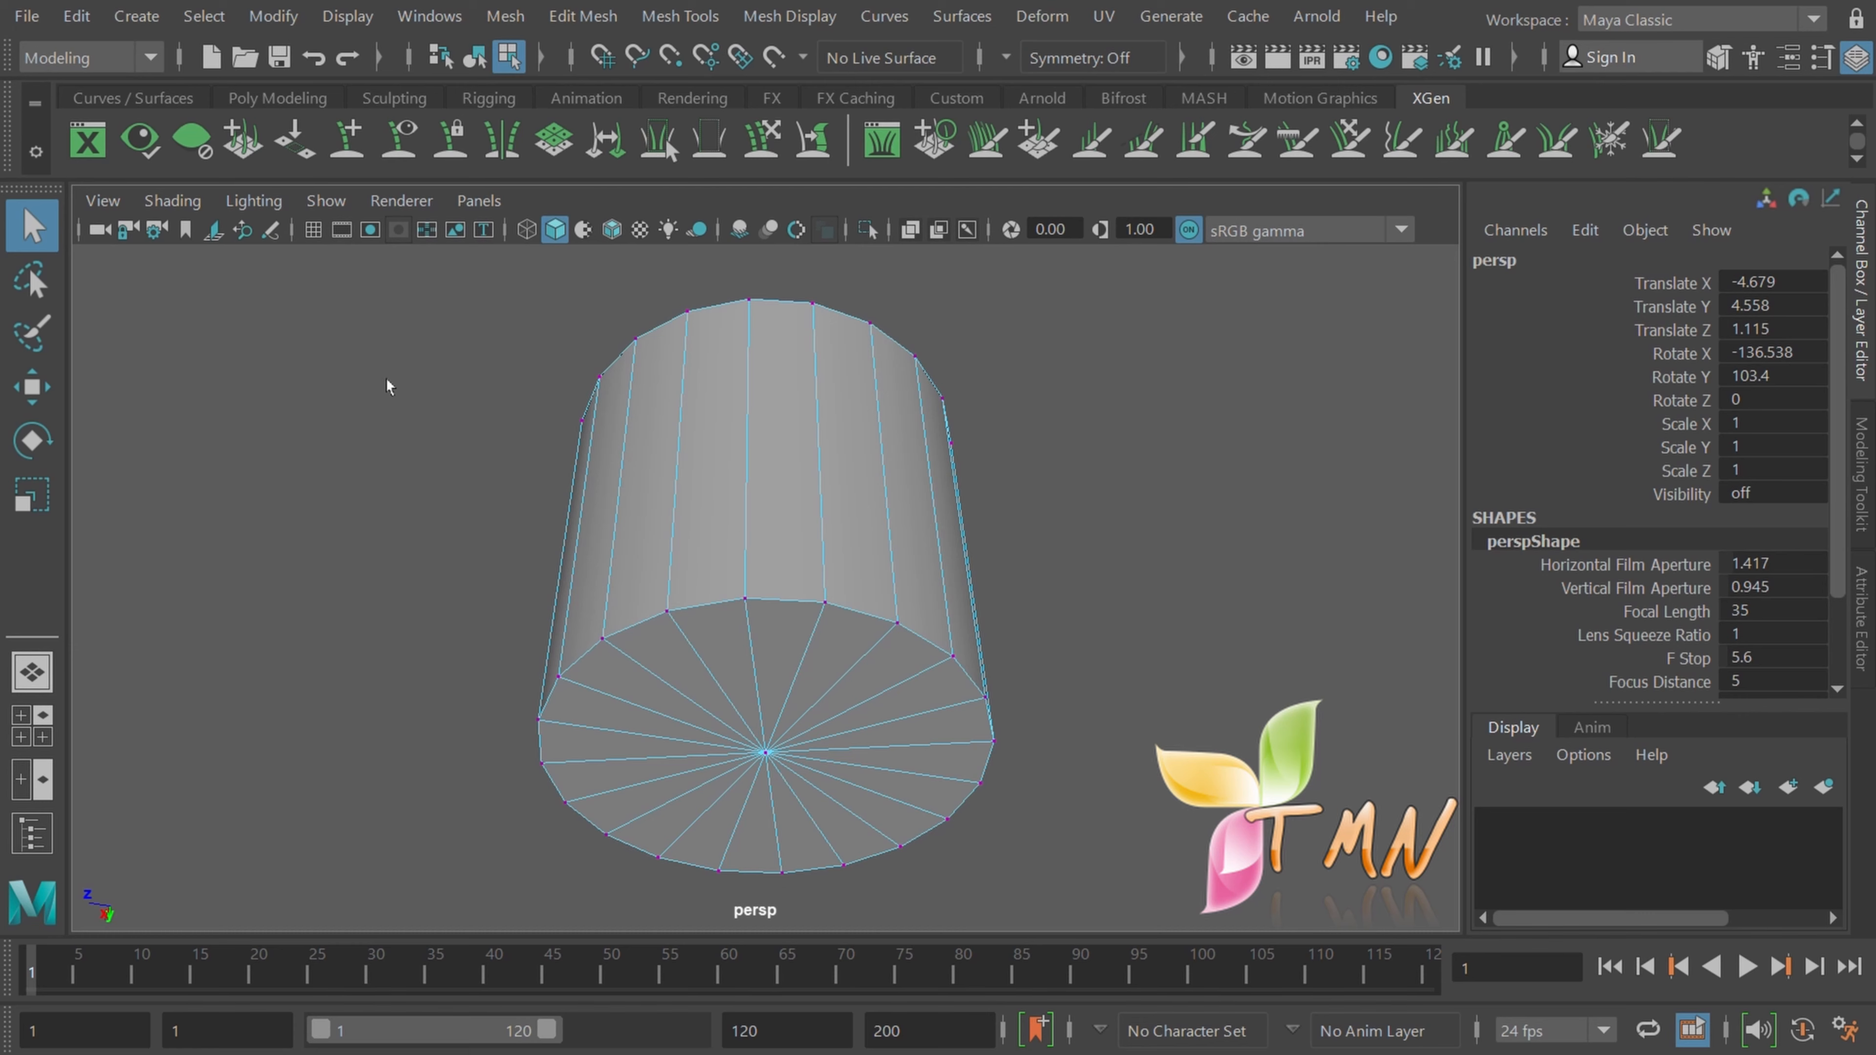
{"action": "left_click", "coordinate": [104, 199]}
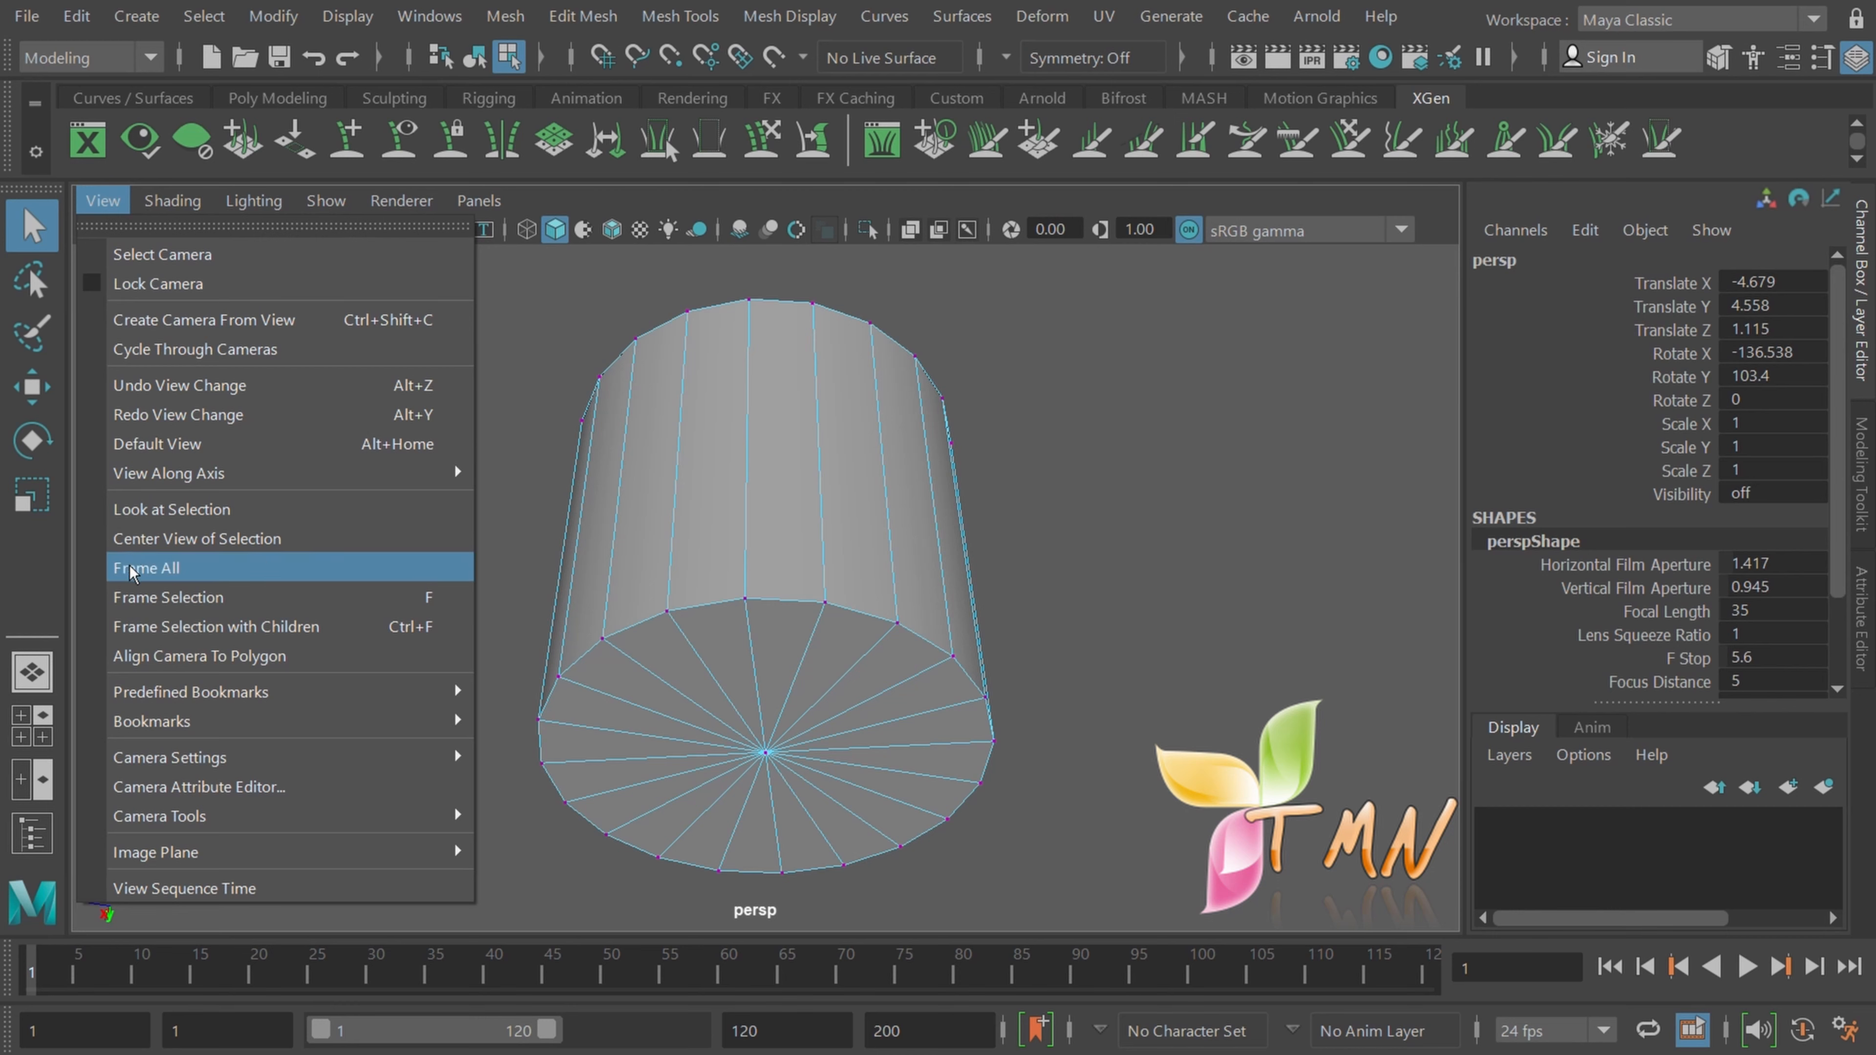
{"action": "left_click", "coordinate": [134, 594]}
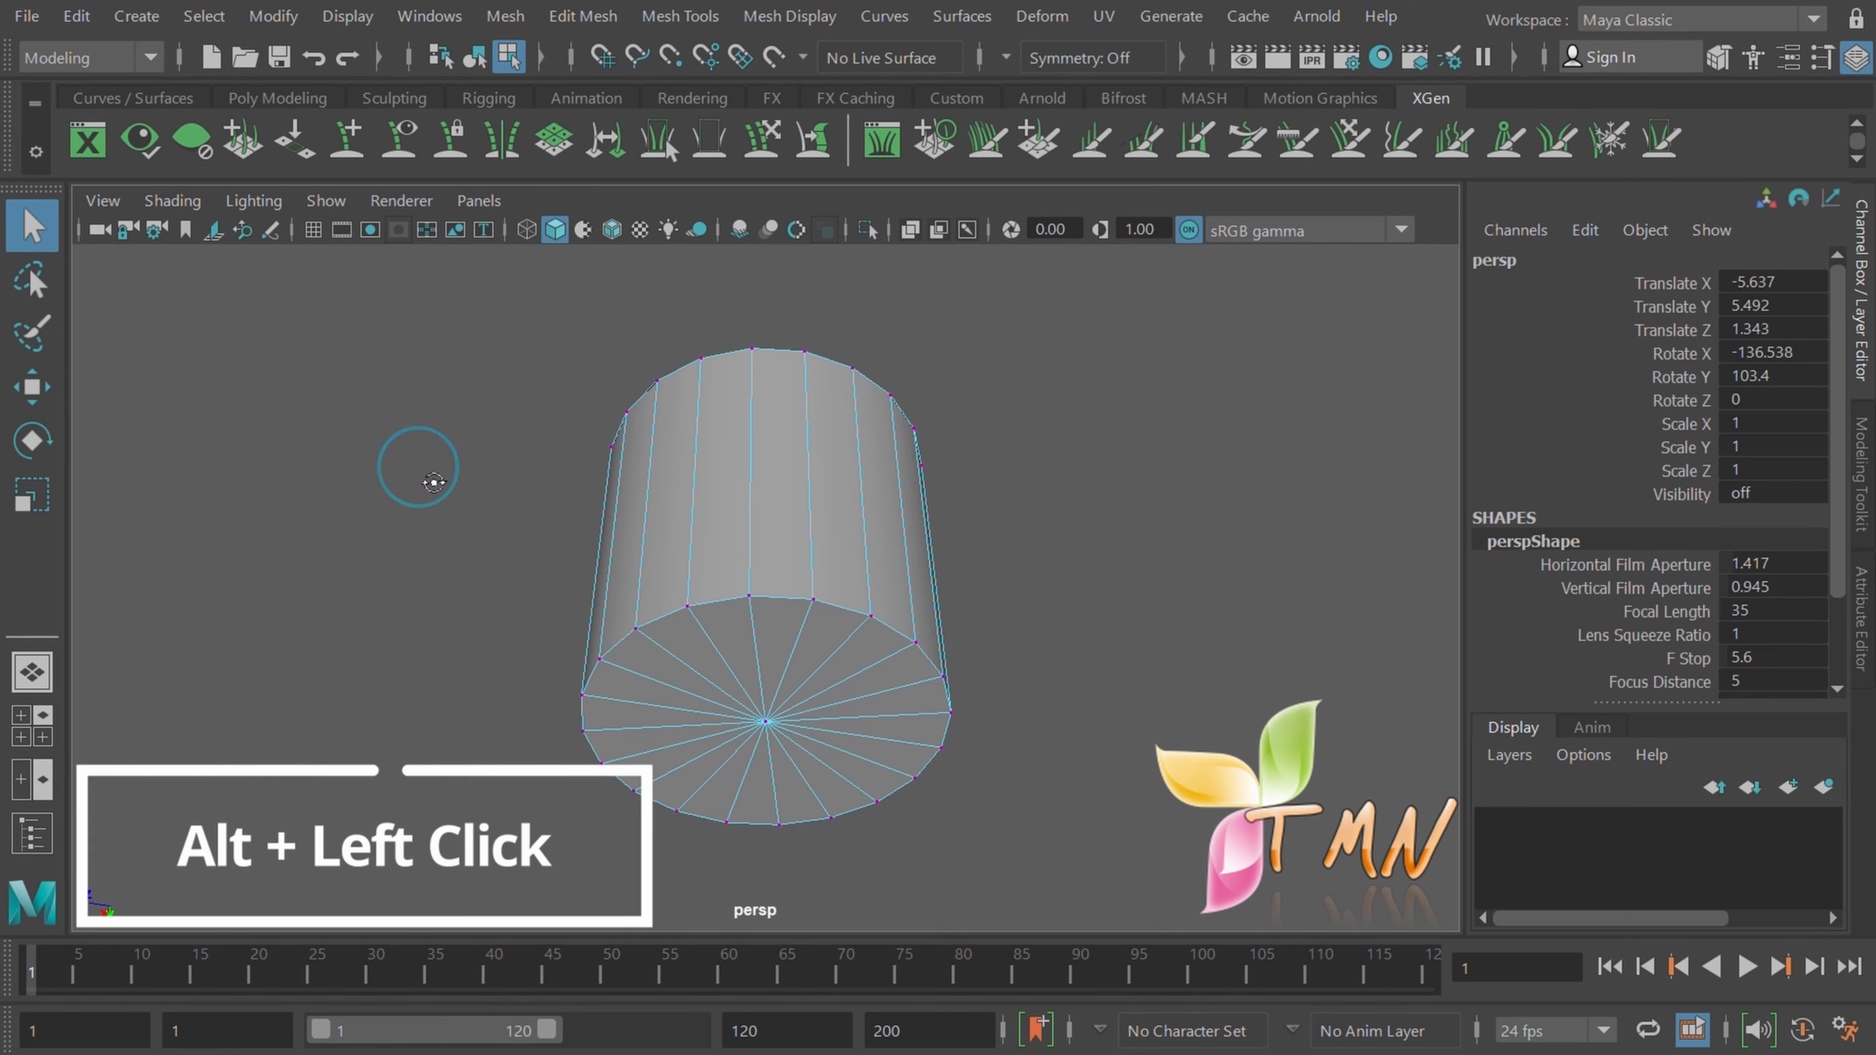
Step: View the cylinder from another angle and distance by orbiting, zooming and panning the perspective camera
{"action": "mouse_move", "coordinate": [418, 470]}
{"action": "left_mouse_down", "text": "alt"}
{"action": "mouse_move", "coordinate": [435, 536]}
{"action": "mouse_move", "coordinate": [440, 415]}
{"action": "mouse_move", "coordinate": [440, 501]}
{"action": "left_mouse_up", "text": "alt"}
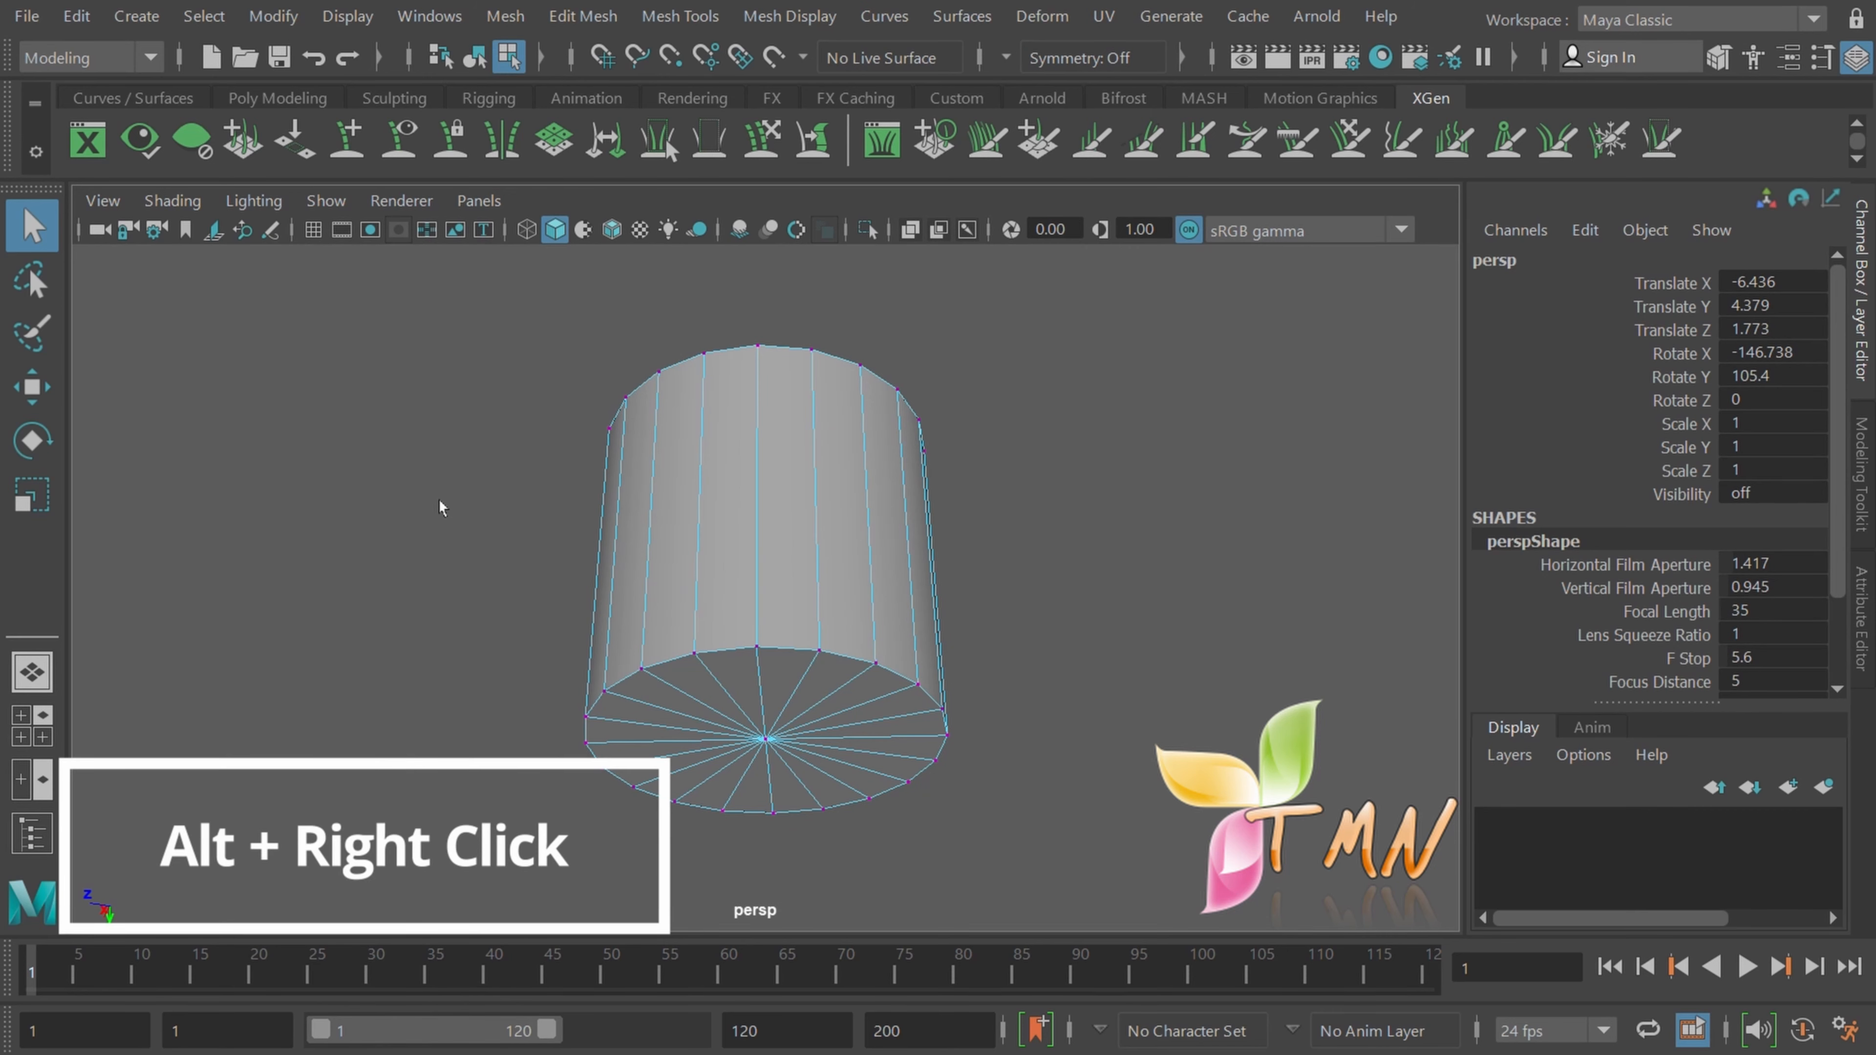
{"action": "right_click_drag", "start_coordinate": [427, 494], "coordinate": [455, 454], "text": "alt"}
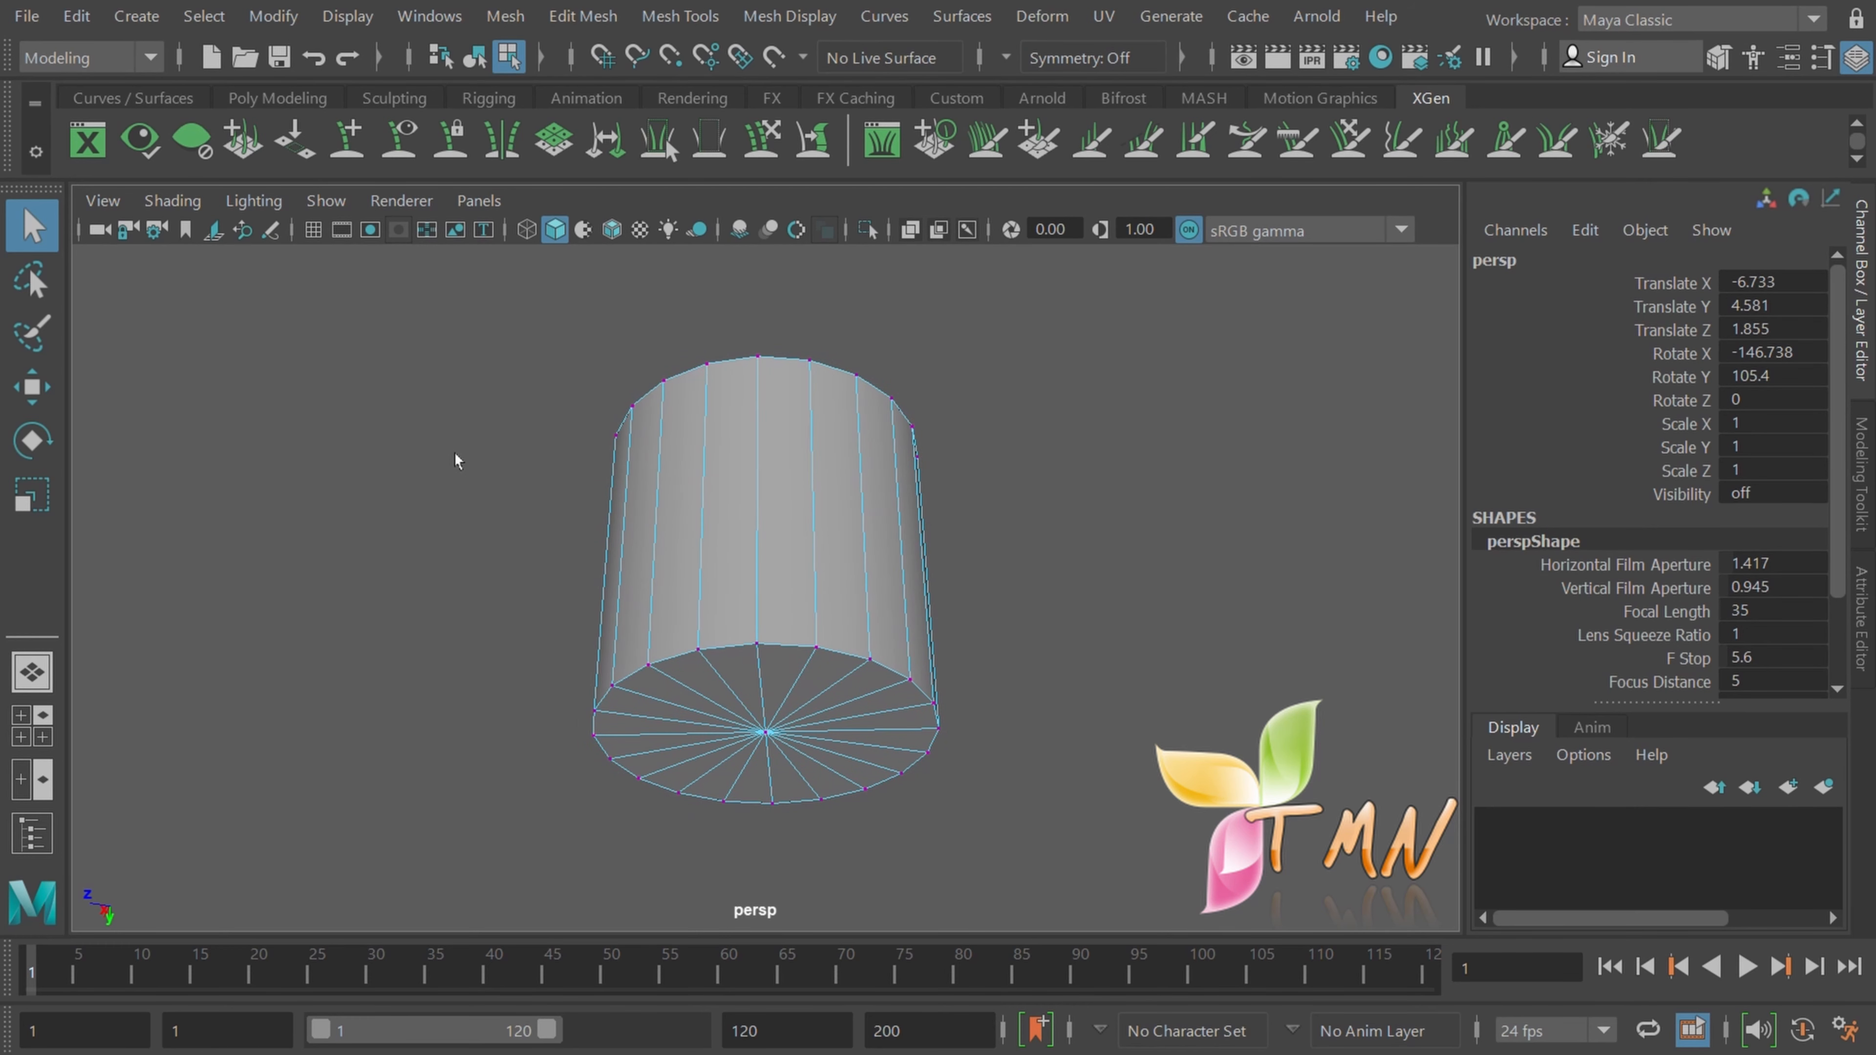
{"action": "scroll", "coordinate": [455, 454], "scroll_direction": "up", "scroll_amount": 1}
{"action": "mouse_move", "coordinate": [455, 454]}
{"action": "middle_mouse_down", "text": "alt"}
{"action": "mouse_move", "coordinate": [446, 483]}
{"action": "mouse_move", "coordinate": [449, 399]}
{"action": "mouse_move", "coordinate": [451, 496]}
{"action": "mouse_move", "coordinate": [465, 444]}
{"action": "mouse_move", "coordinate": [632, 448]}
{"action": "mouse_move", "coordinate": [273, 482]}
{"action": "mouse_move", "coordinate": [612, 461]}
{"action": "mouse_move", "coordinate": [449, 486]}
{"action": "middle_mouse_up", "text": "alt"}
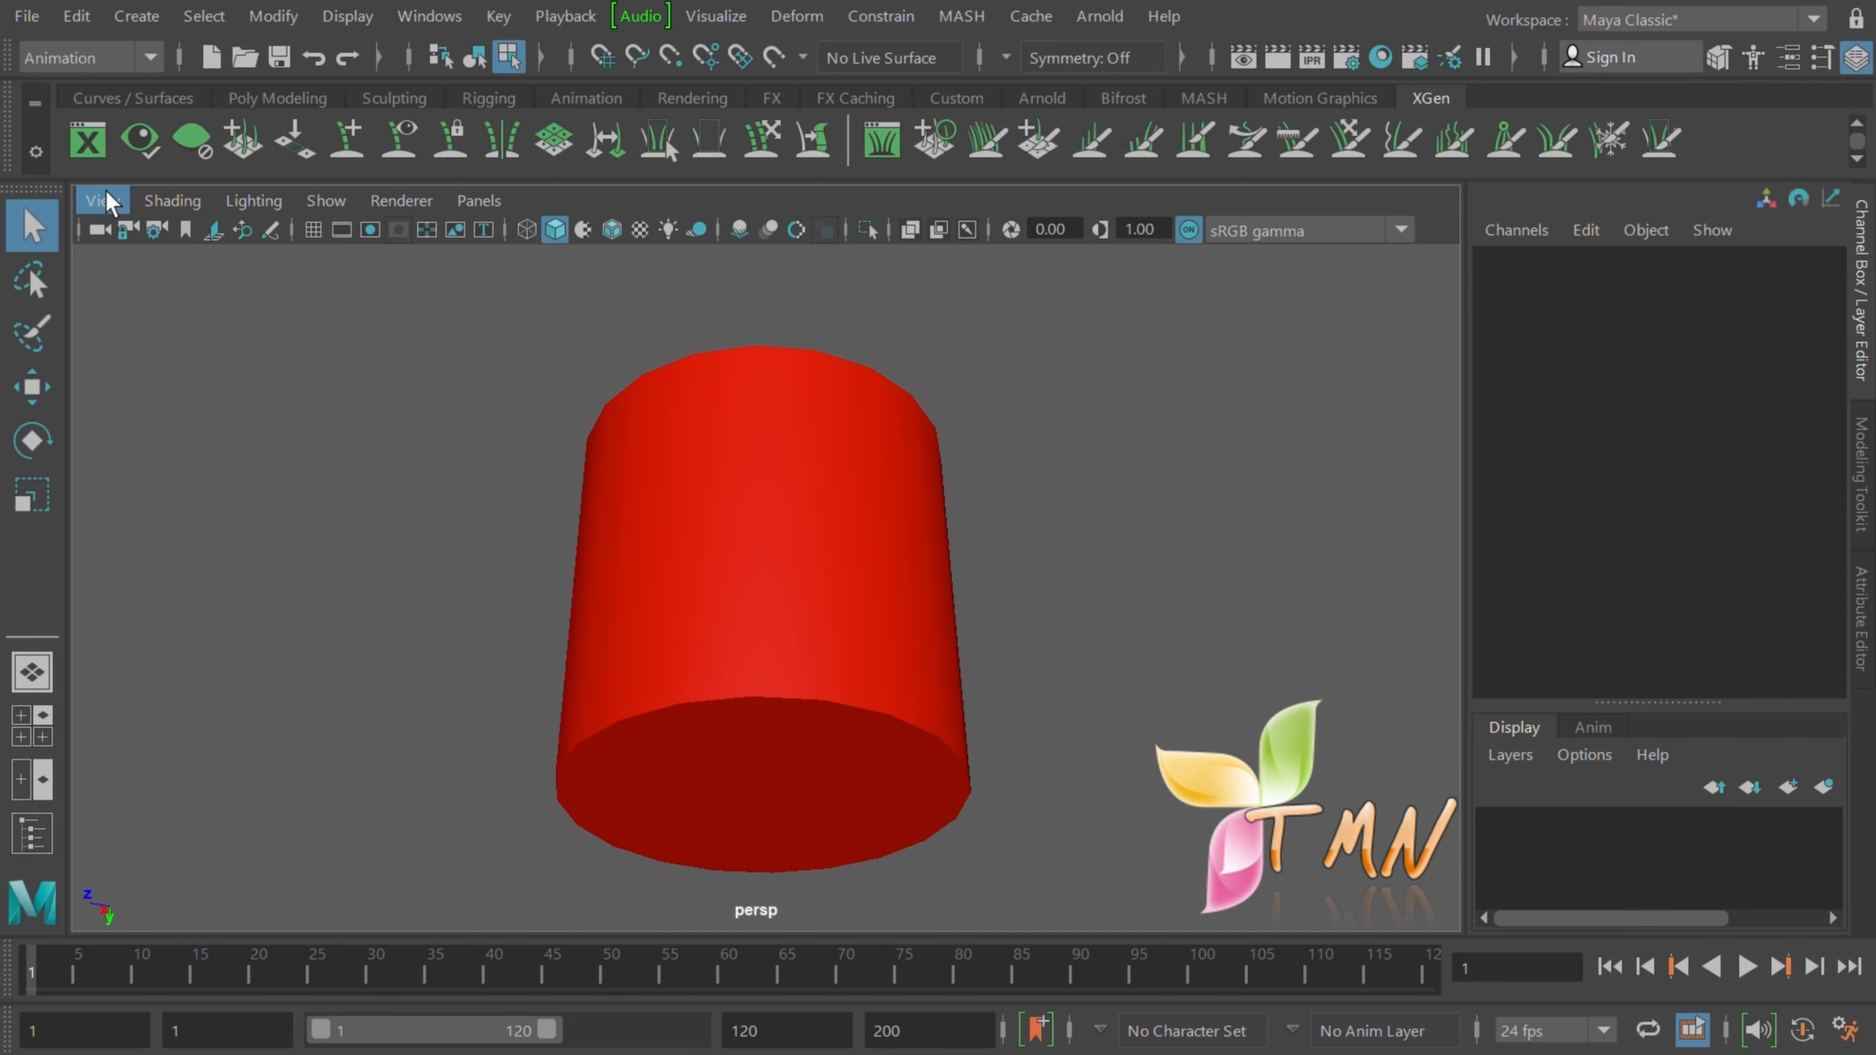
{"action": "left_click", "coordinate": [103, 200]}
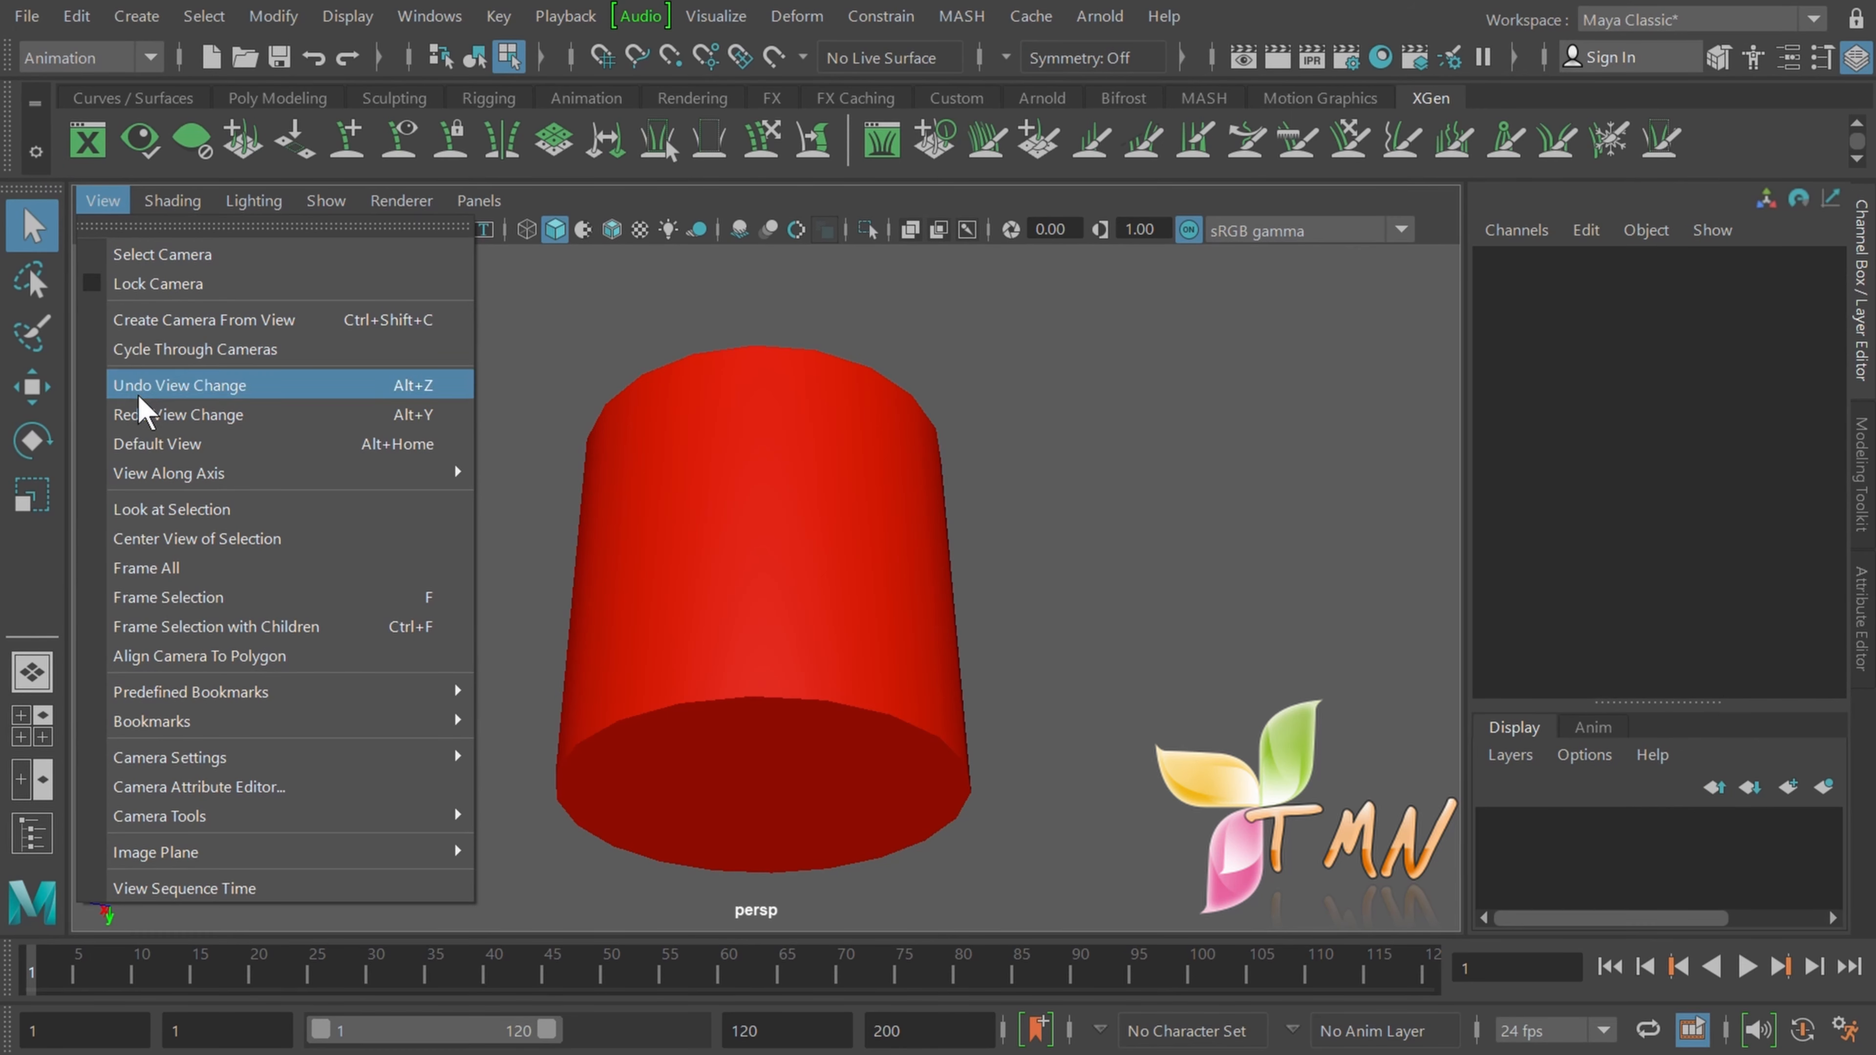
{"action": "mouse_move", "coordinate": [155, 758]}
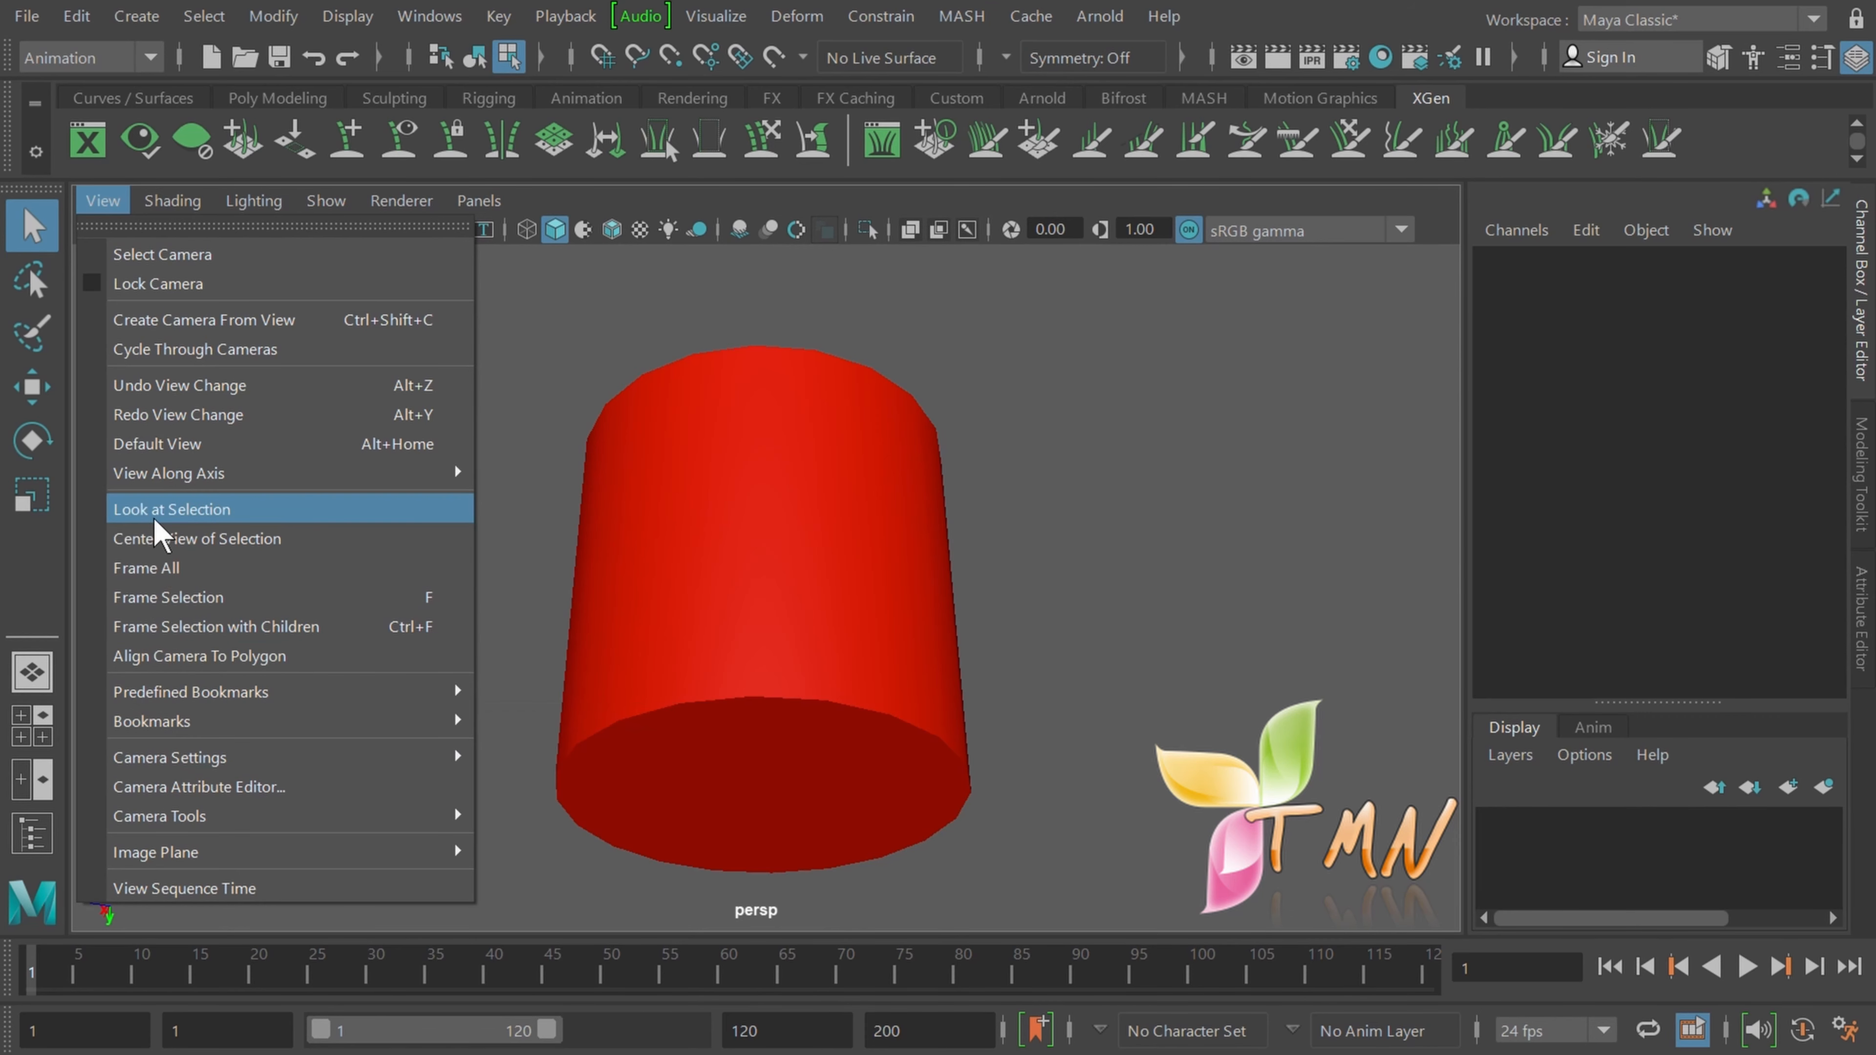
{"action": "mouse_move", "coordinate": [171, 203]}
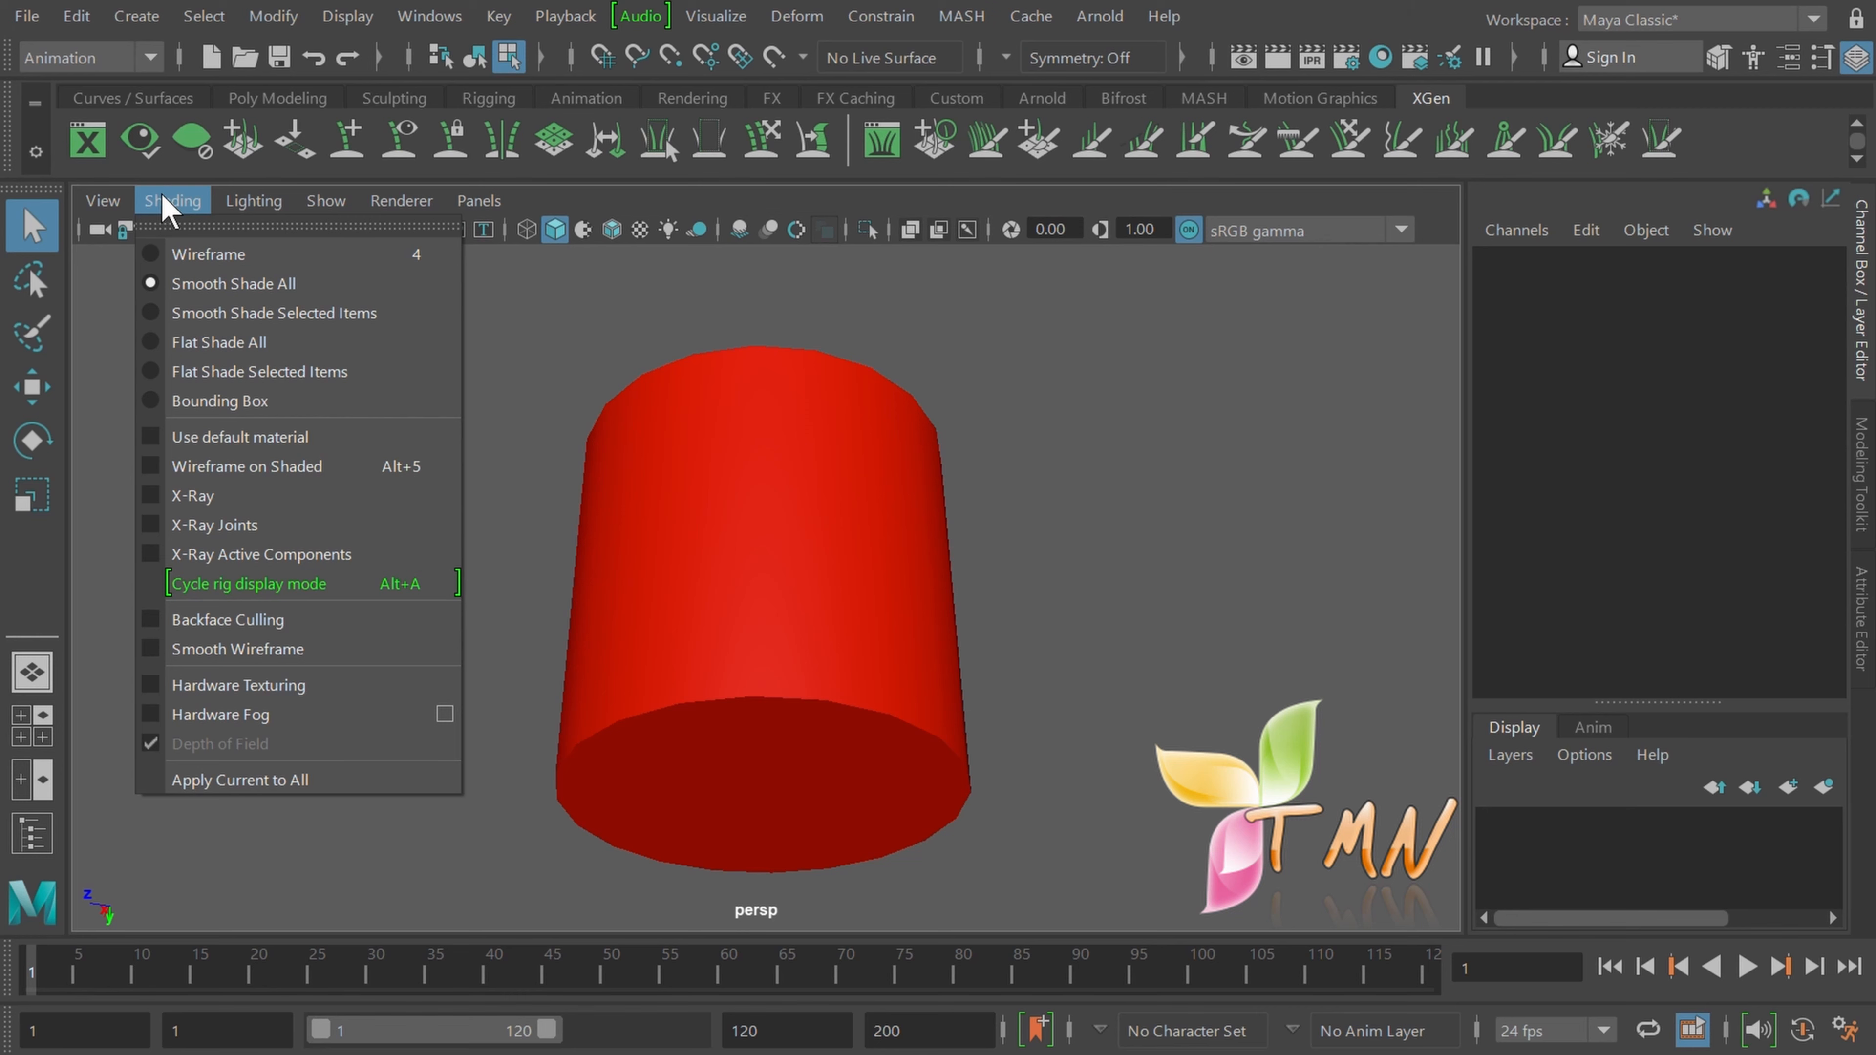
{"action": "left_click", "coordinate": [167, 210]}
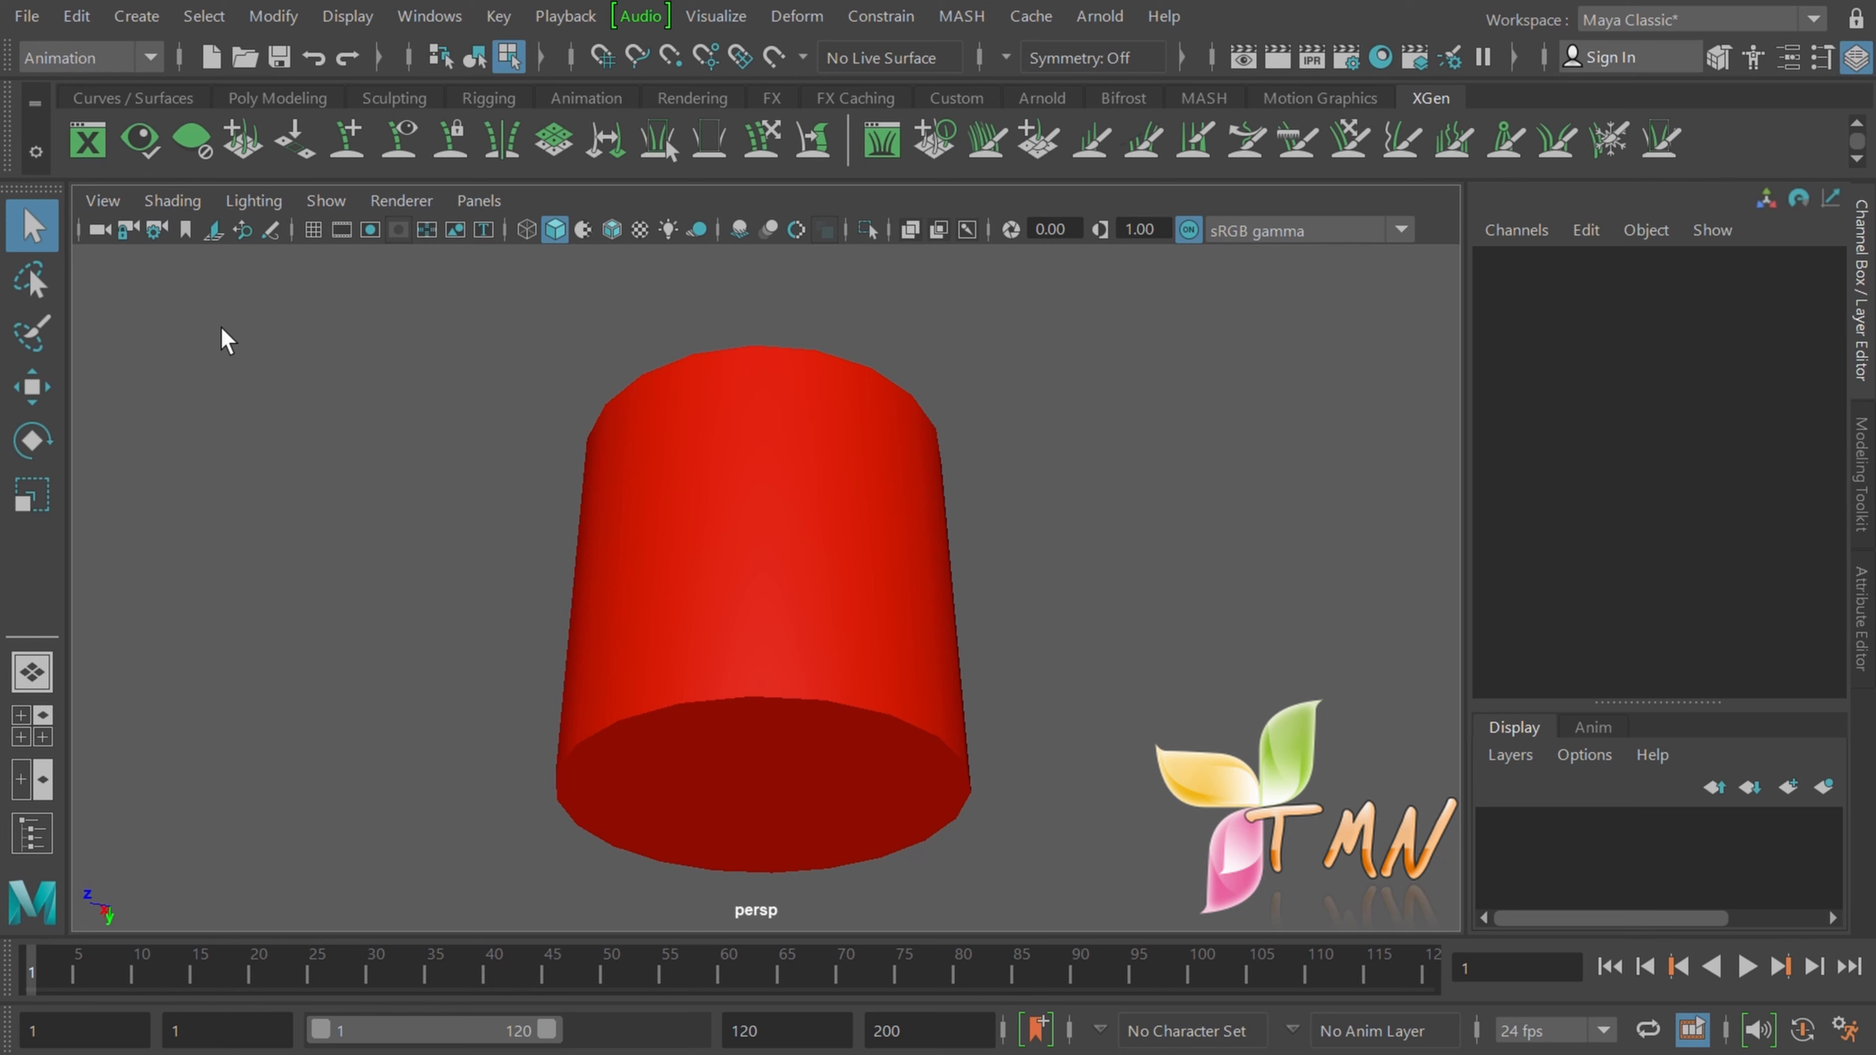
Step: Cycle the red cylinder's viewport display through wireframe, shaded, textured and scene-lit modes
{"action": "key", "text": "4"}
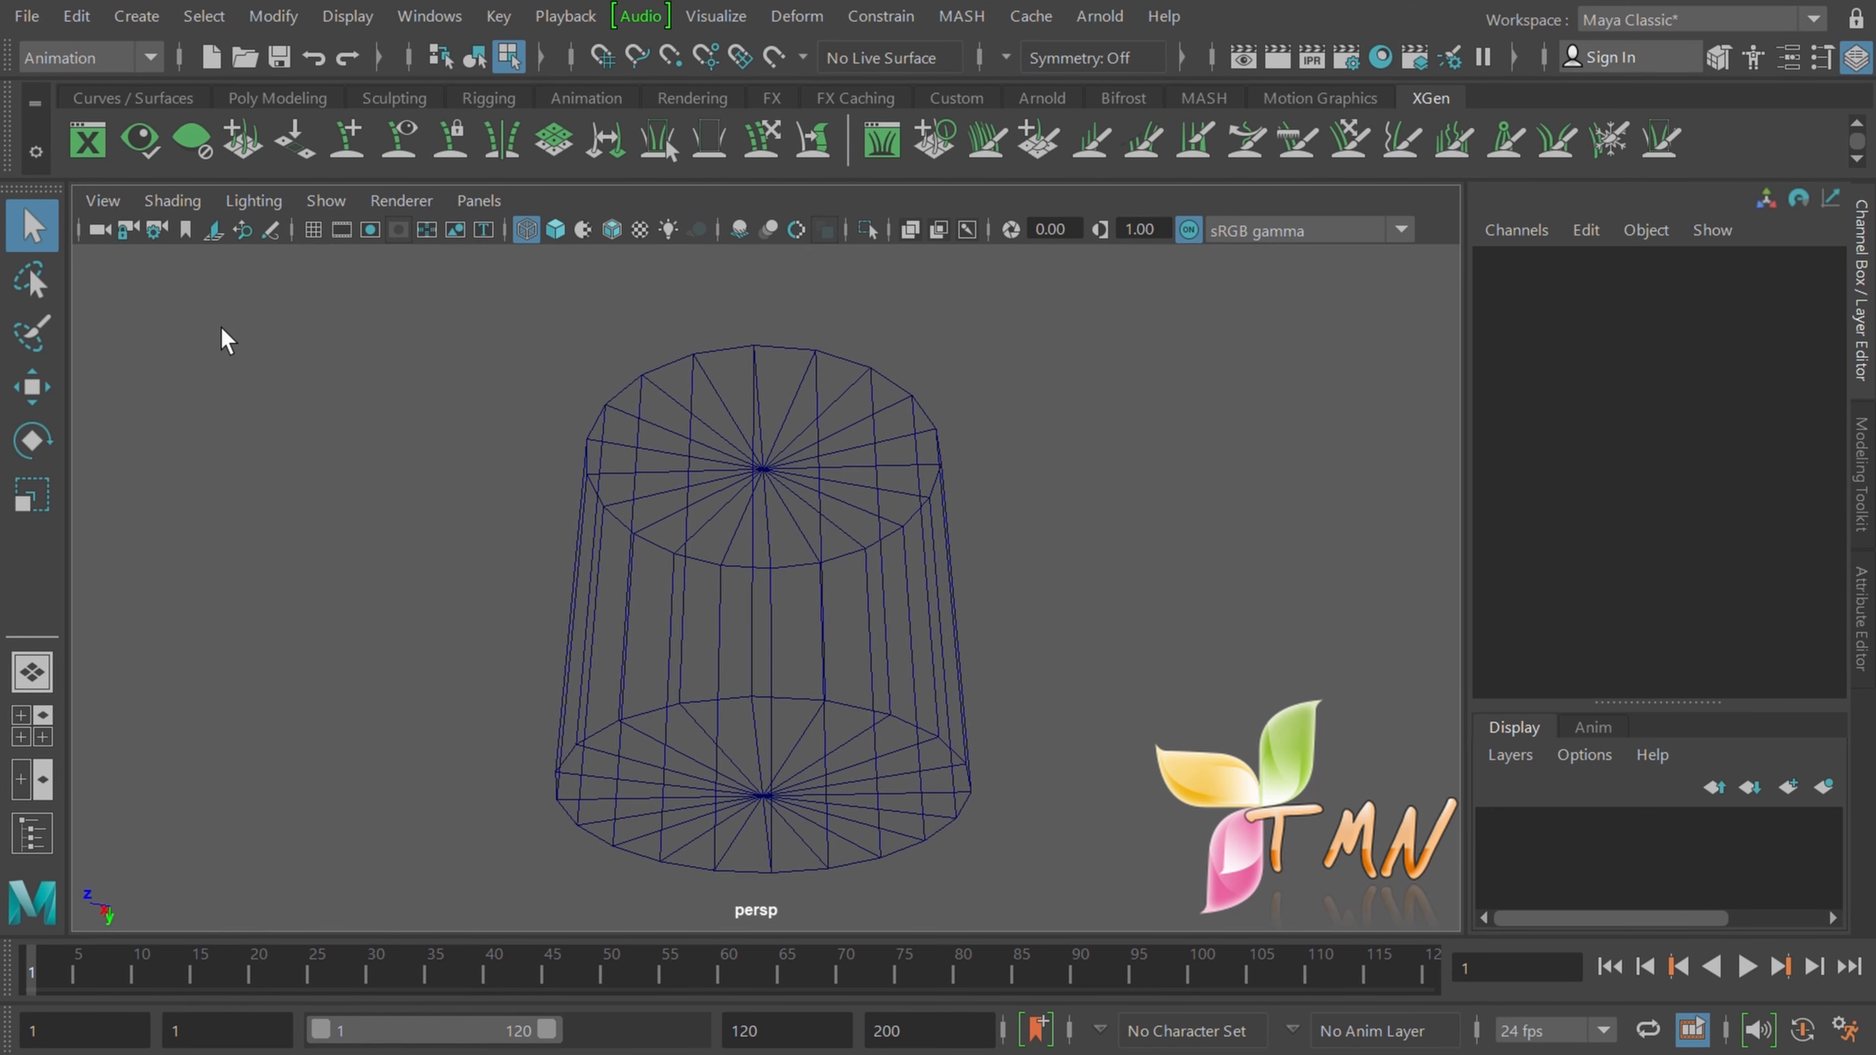
{"action": "key", "text": "5"}
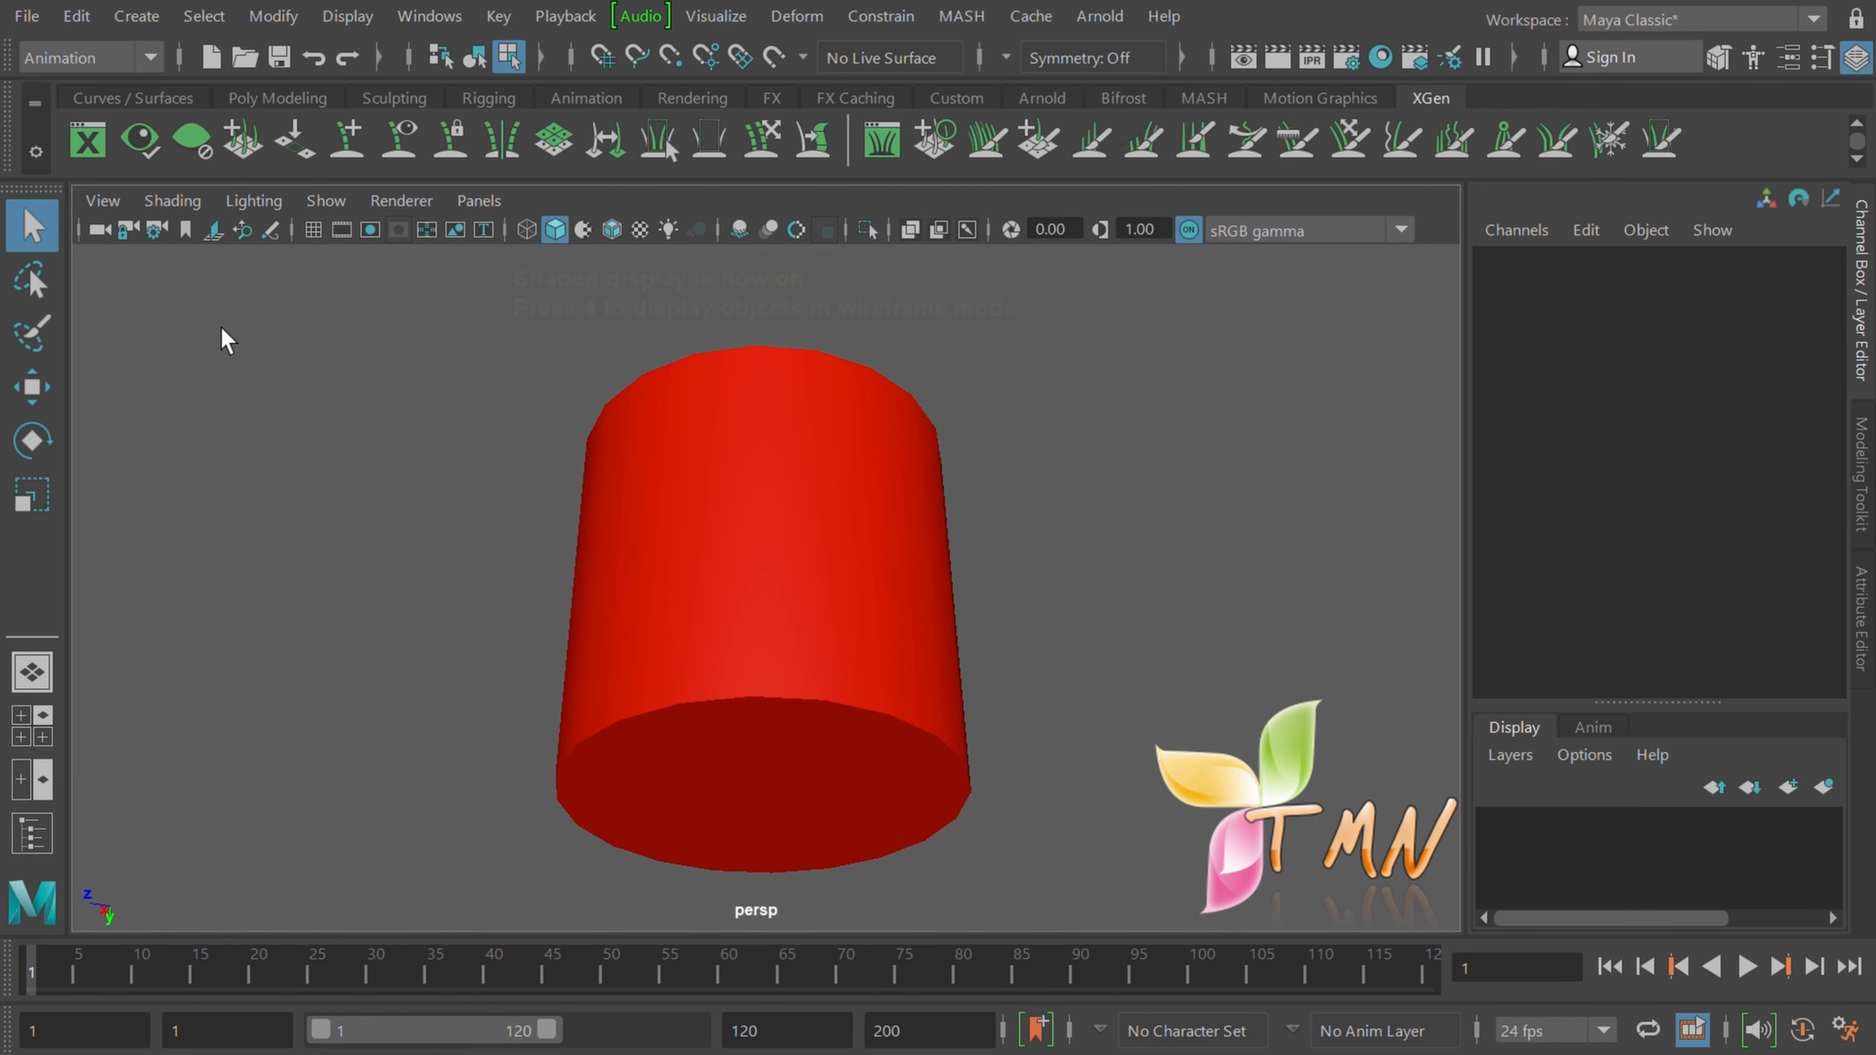
{"action": "key", "text": "6"}
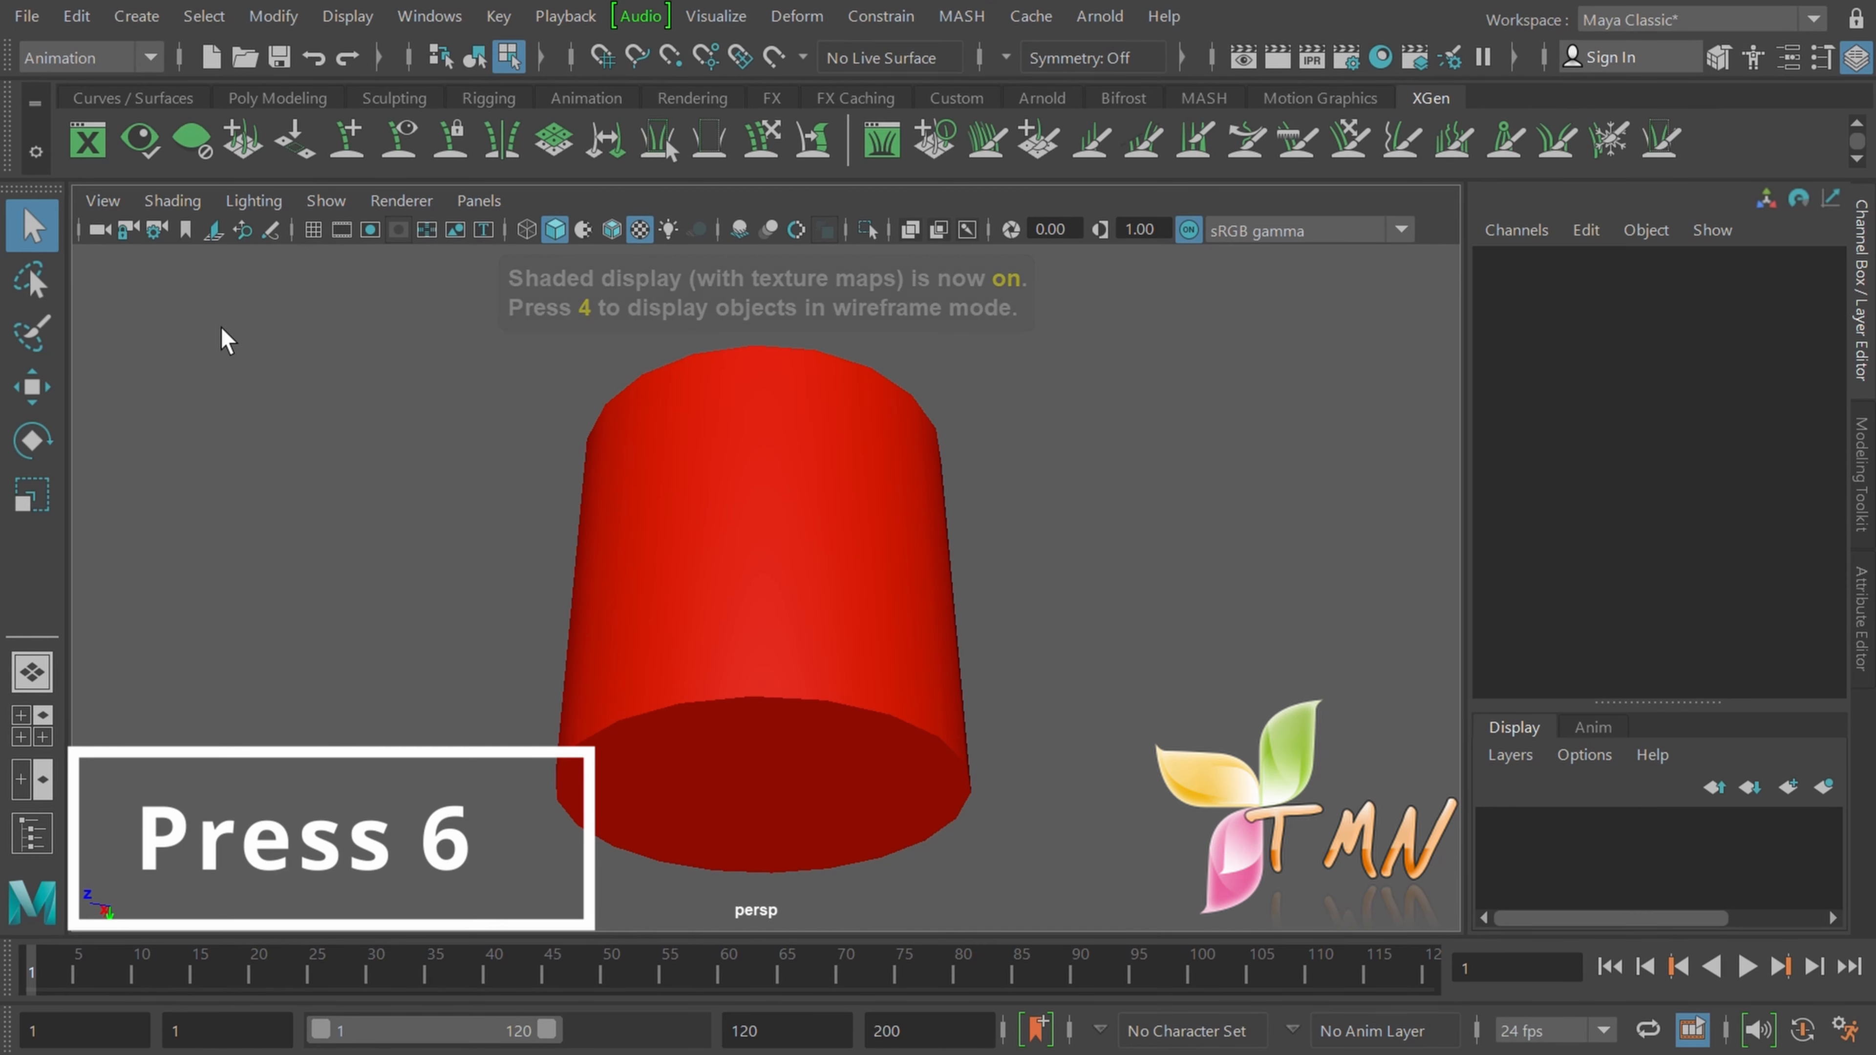
{"action": "key", "text": "7"}
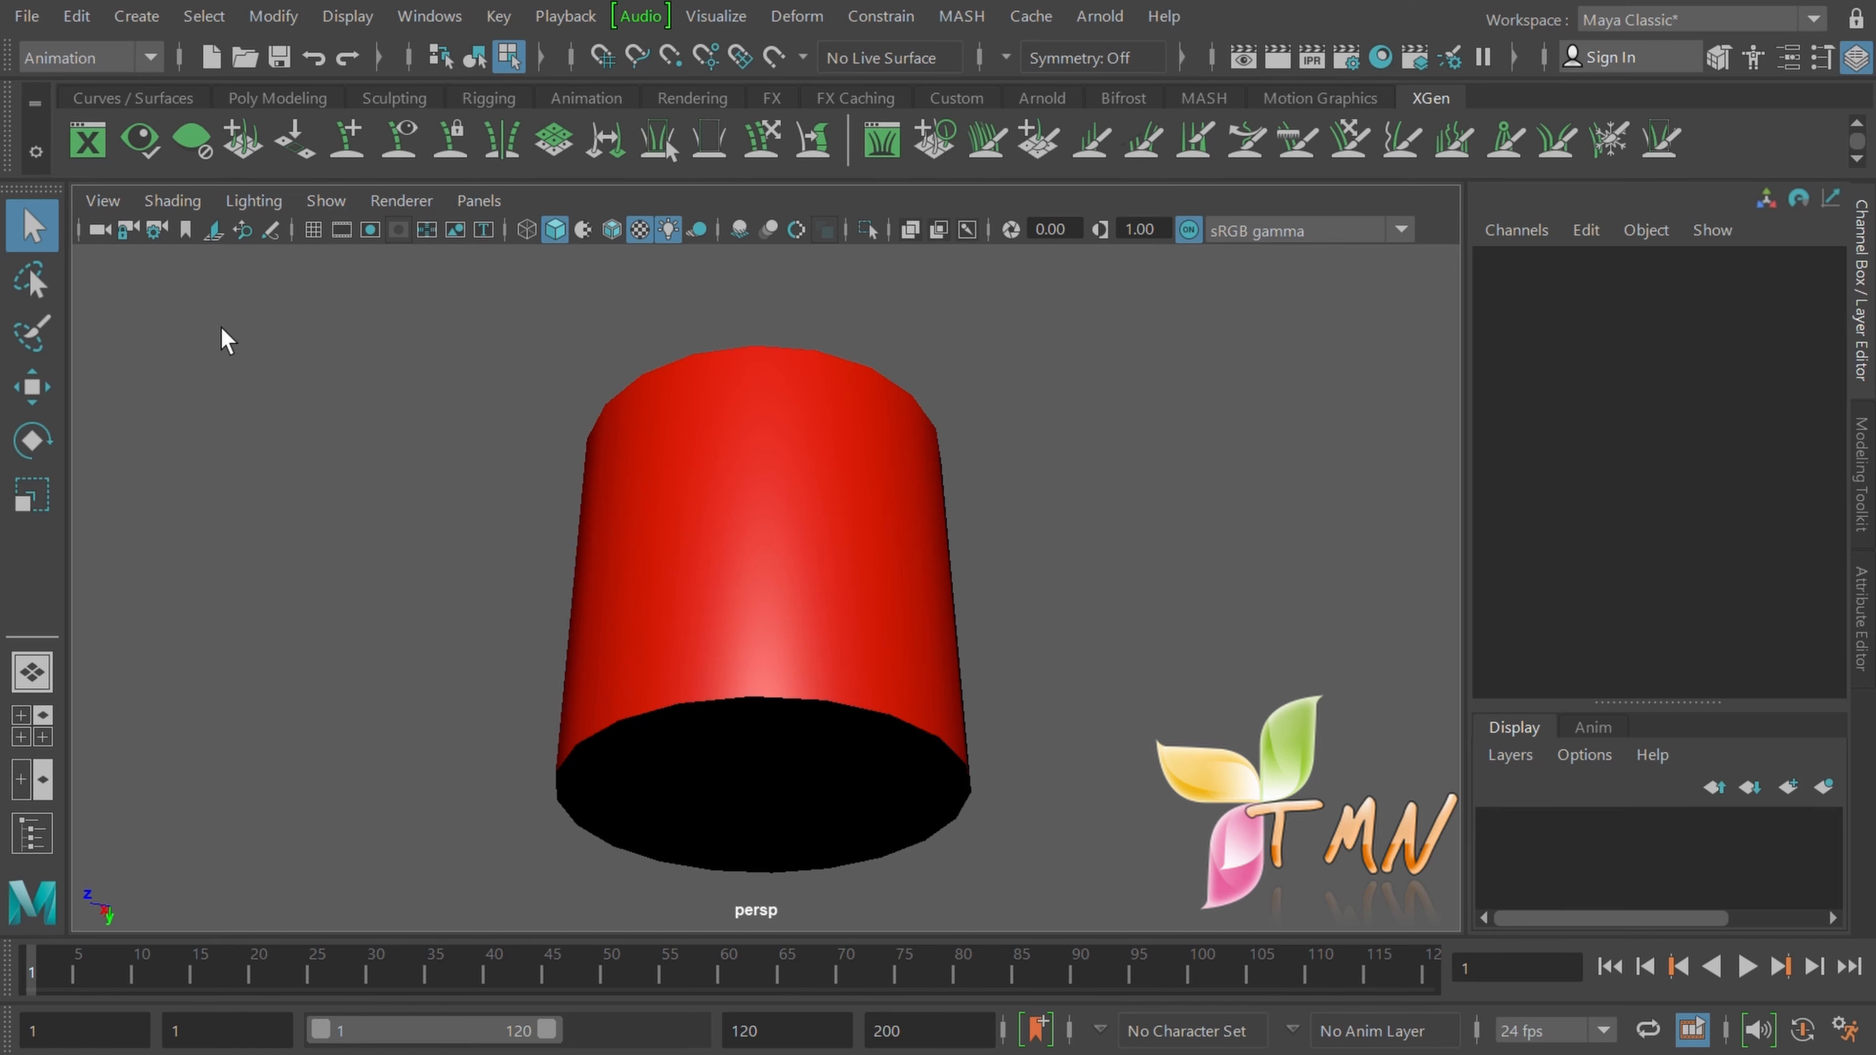
Step: Switch the cylinder to wireframe and back to smooth shading, toggling Wireframe on Shaded on and off repeatedly
{"action": "left_click", "coordinate": [526, 229]}
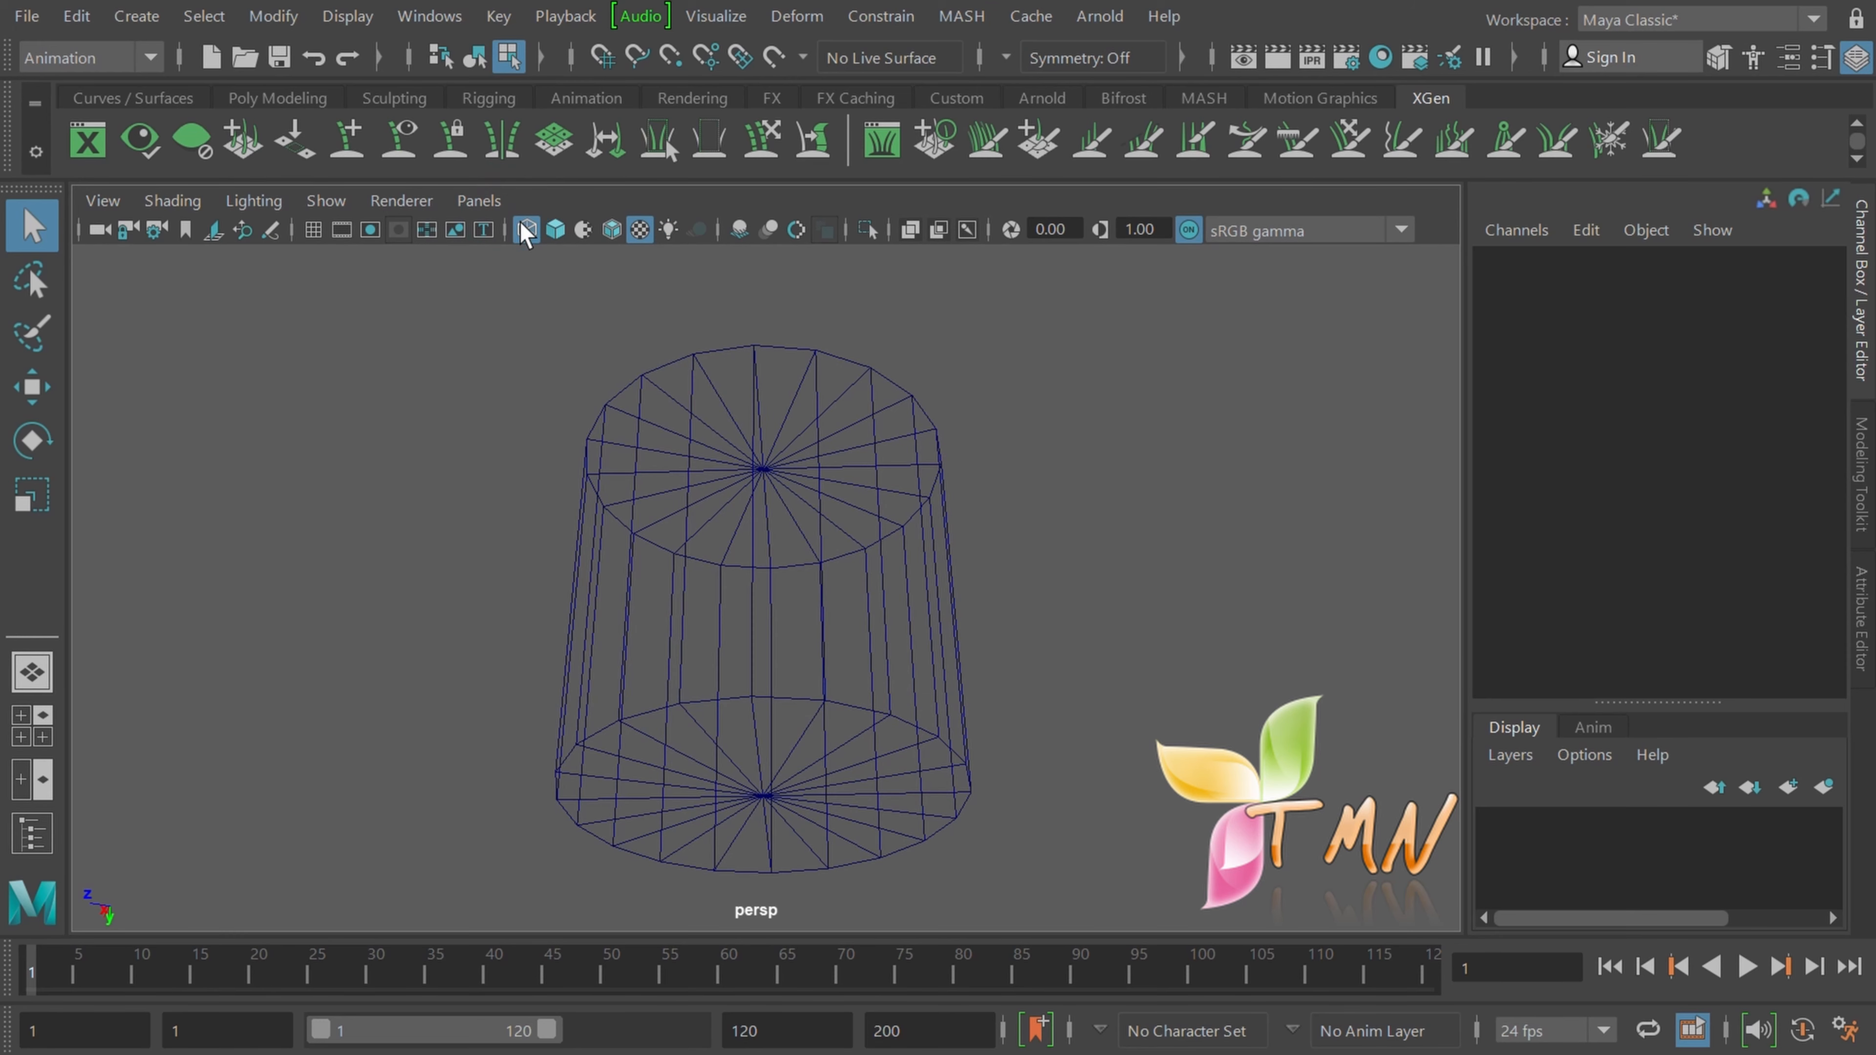
{"action": "left_click", "coordinate": [555, 230]}
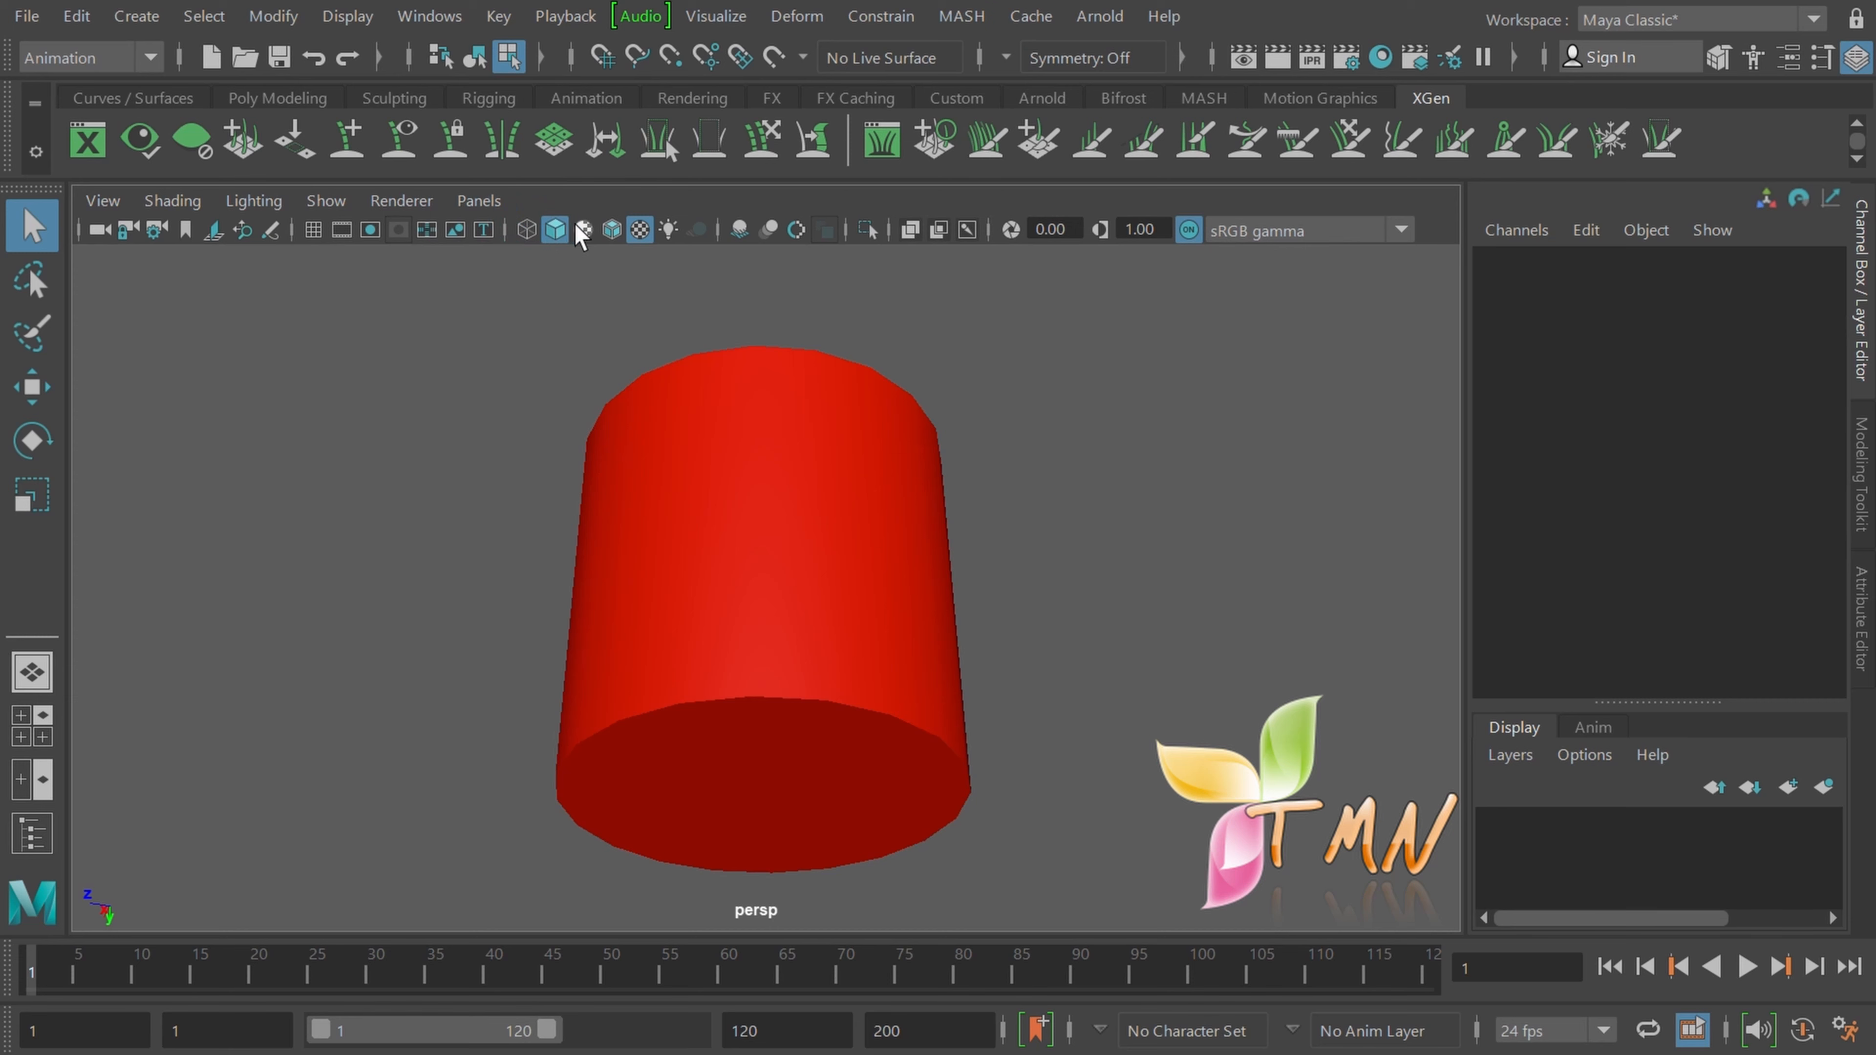
{"action": "left_click", "coordinate": [612, 230]}
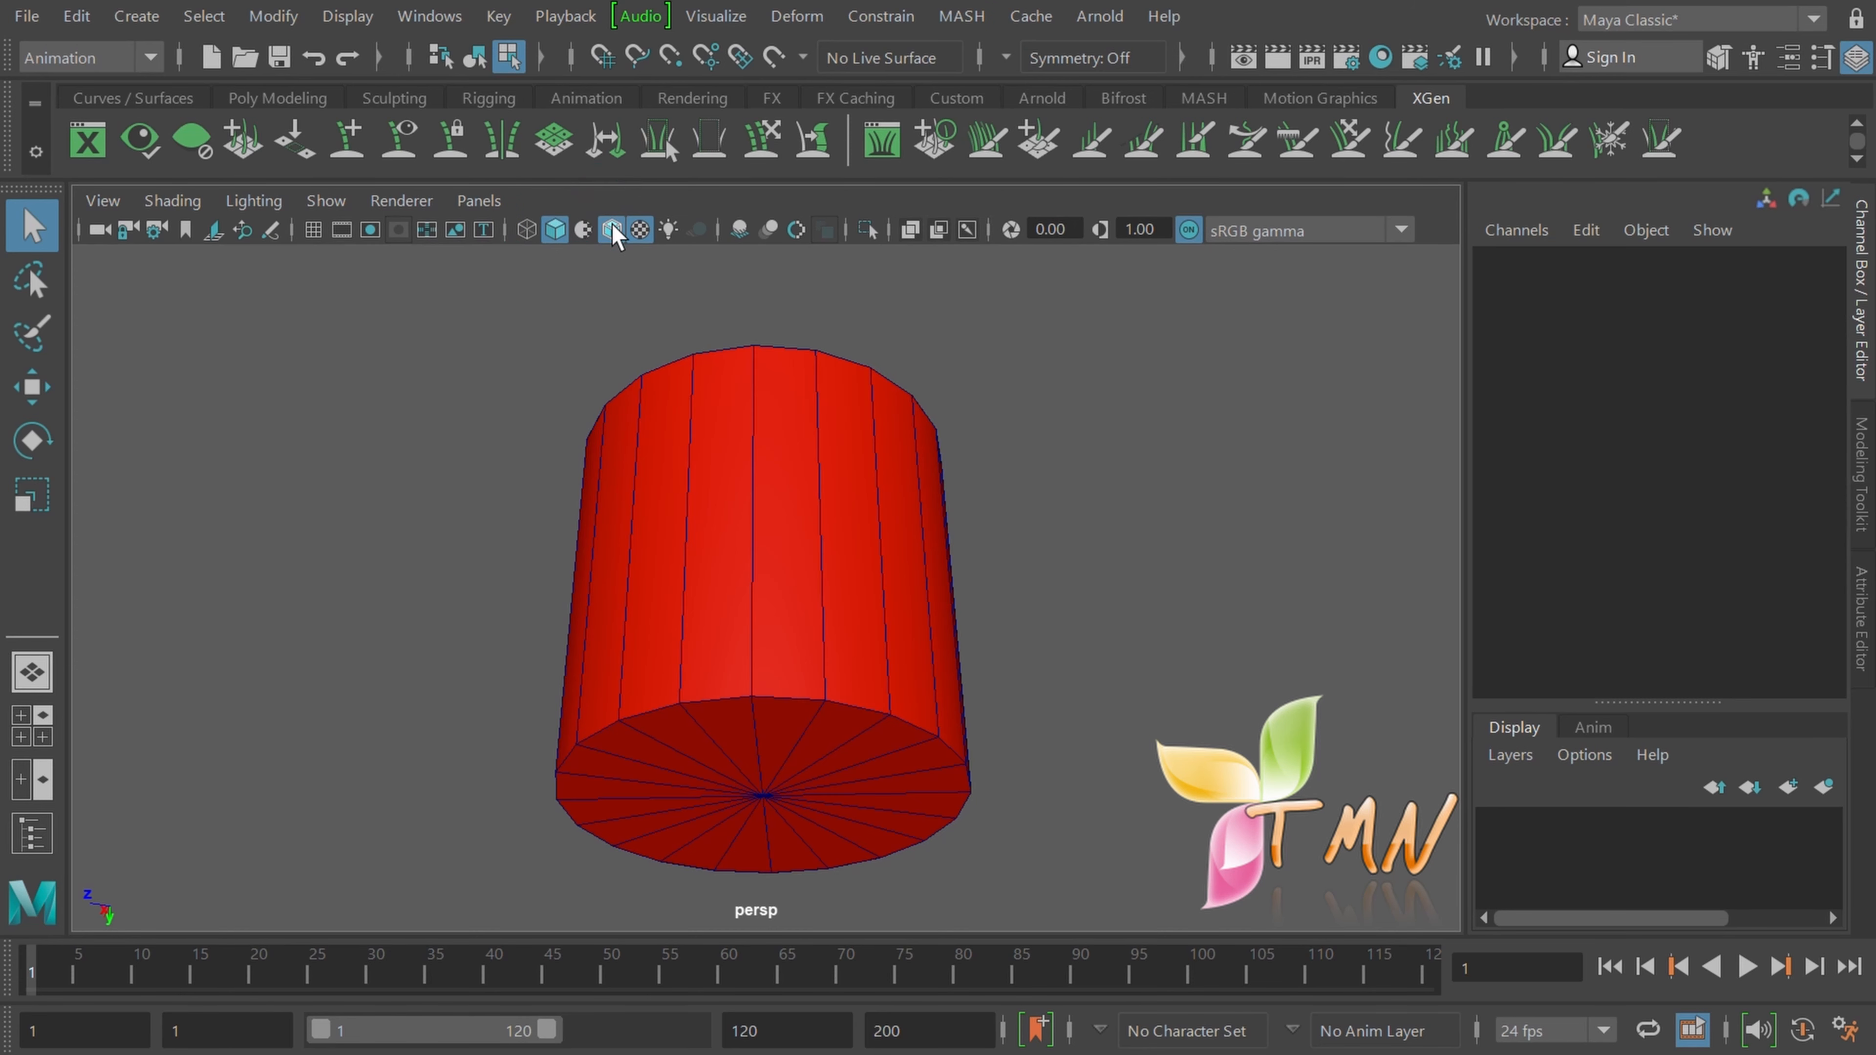
{"action": "left_click", "coordinate": [611, 230]}
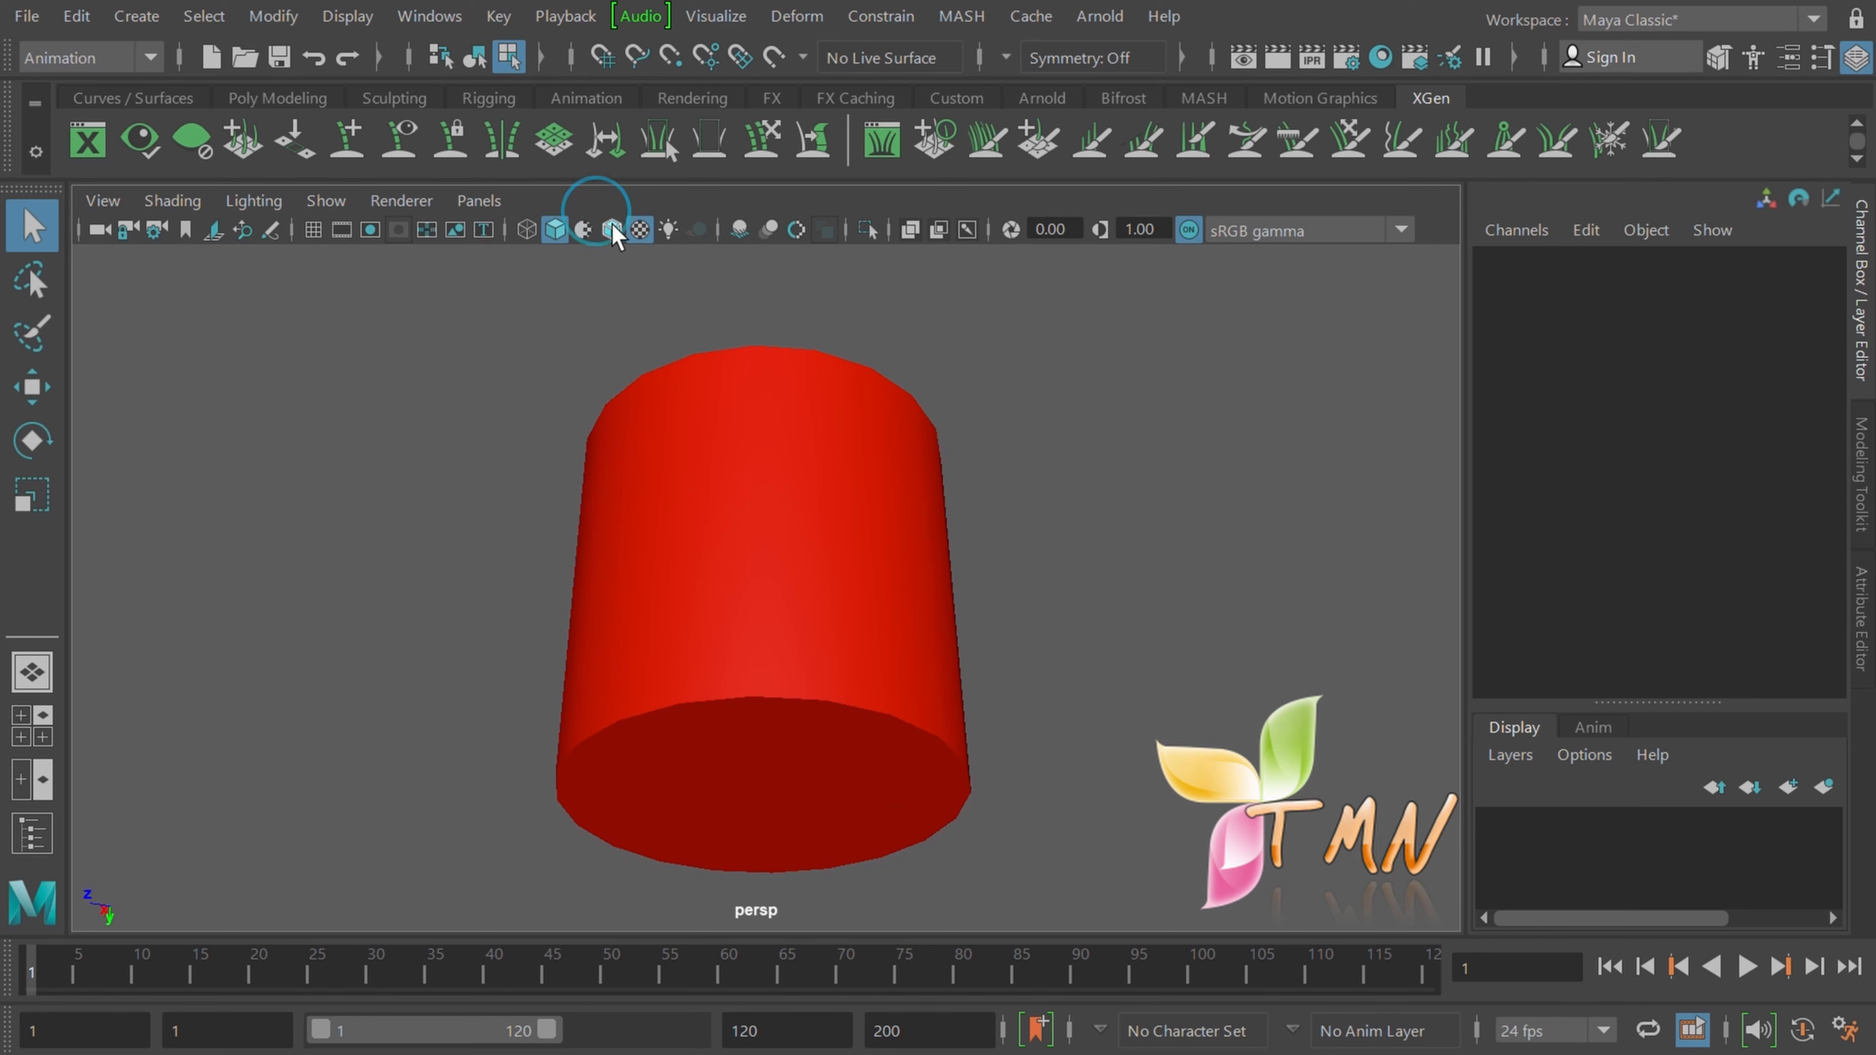
{"action": "left_click", "coordinate": [611, 230]}
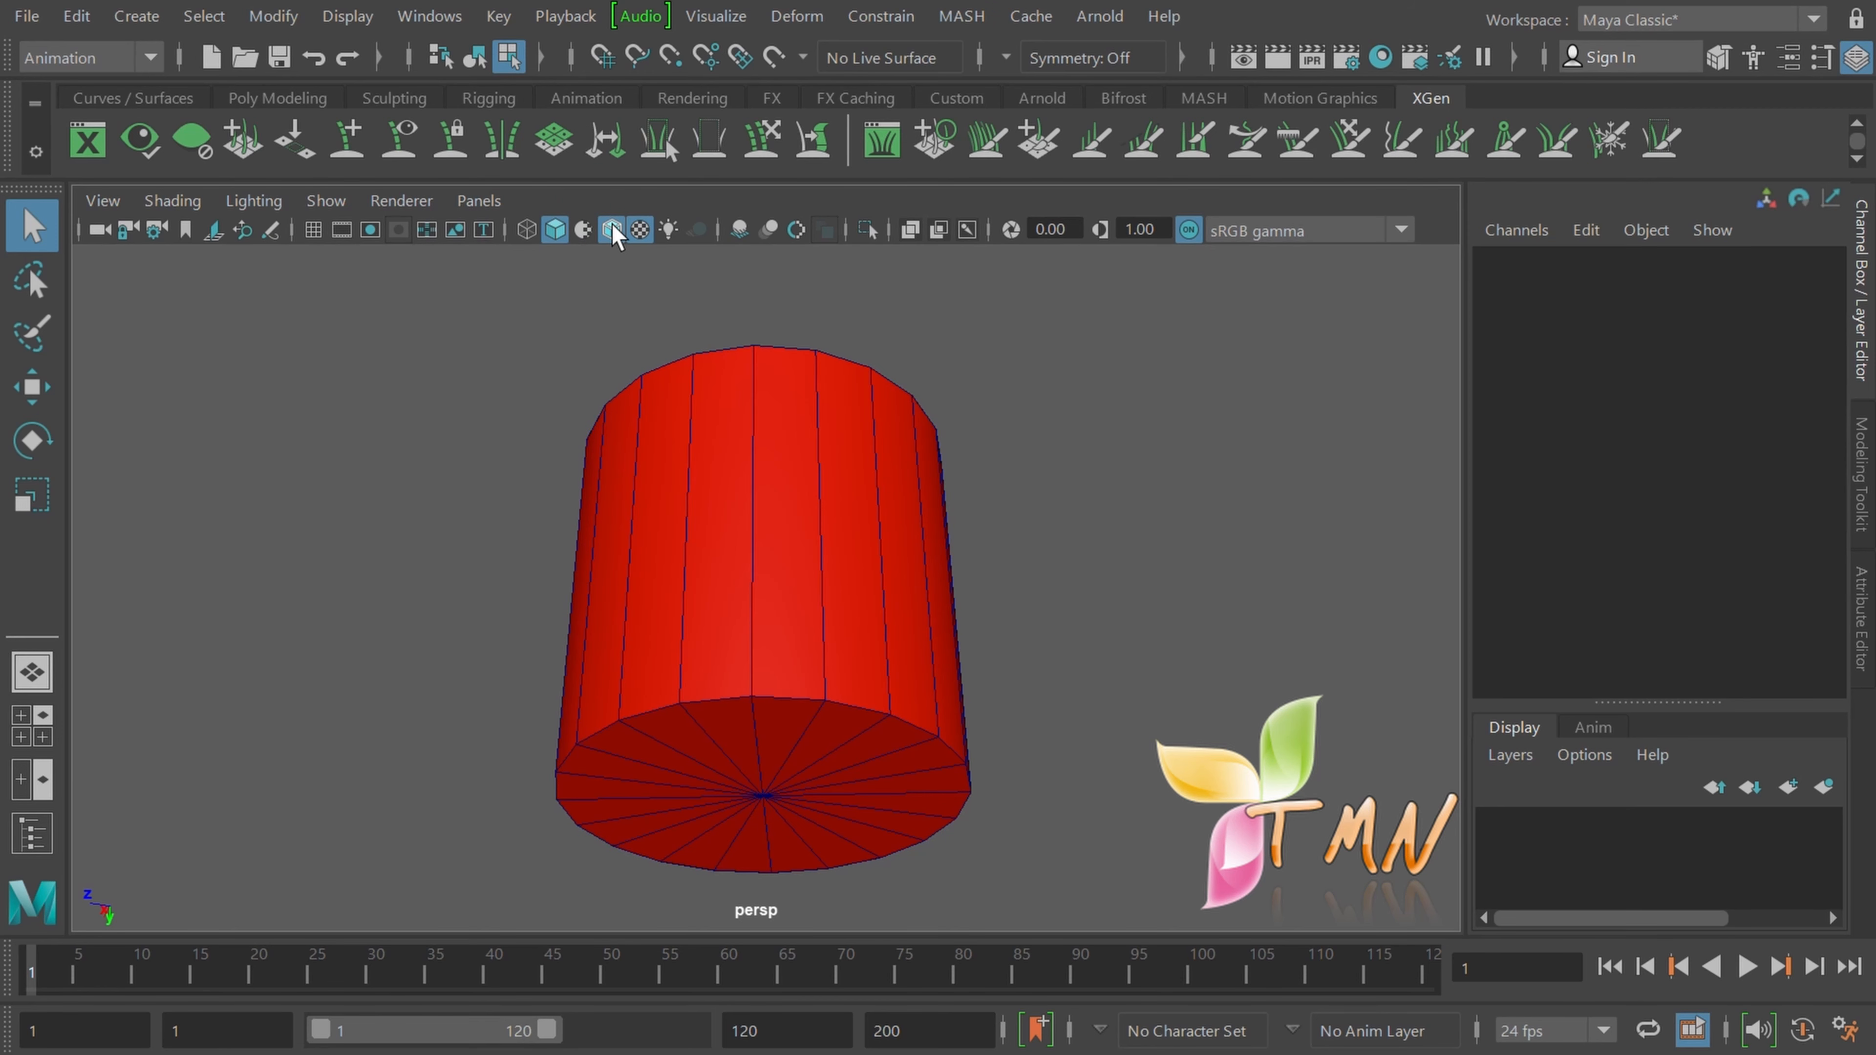
{"action": "left_click", "coordinate": [611, 229]}
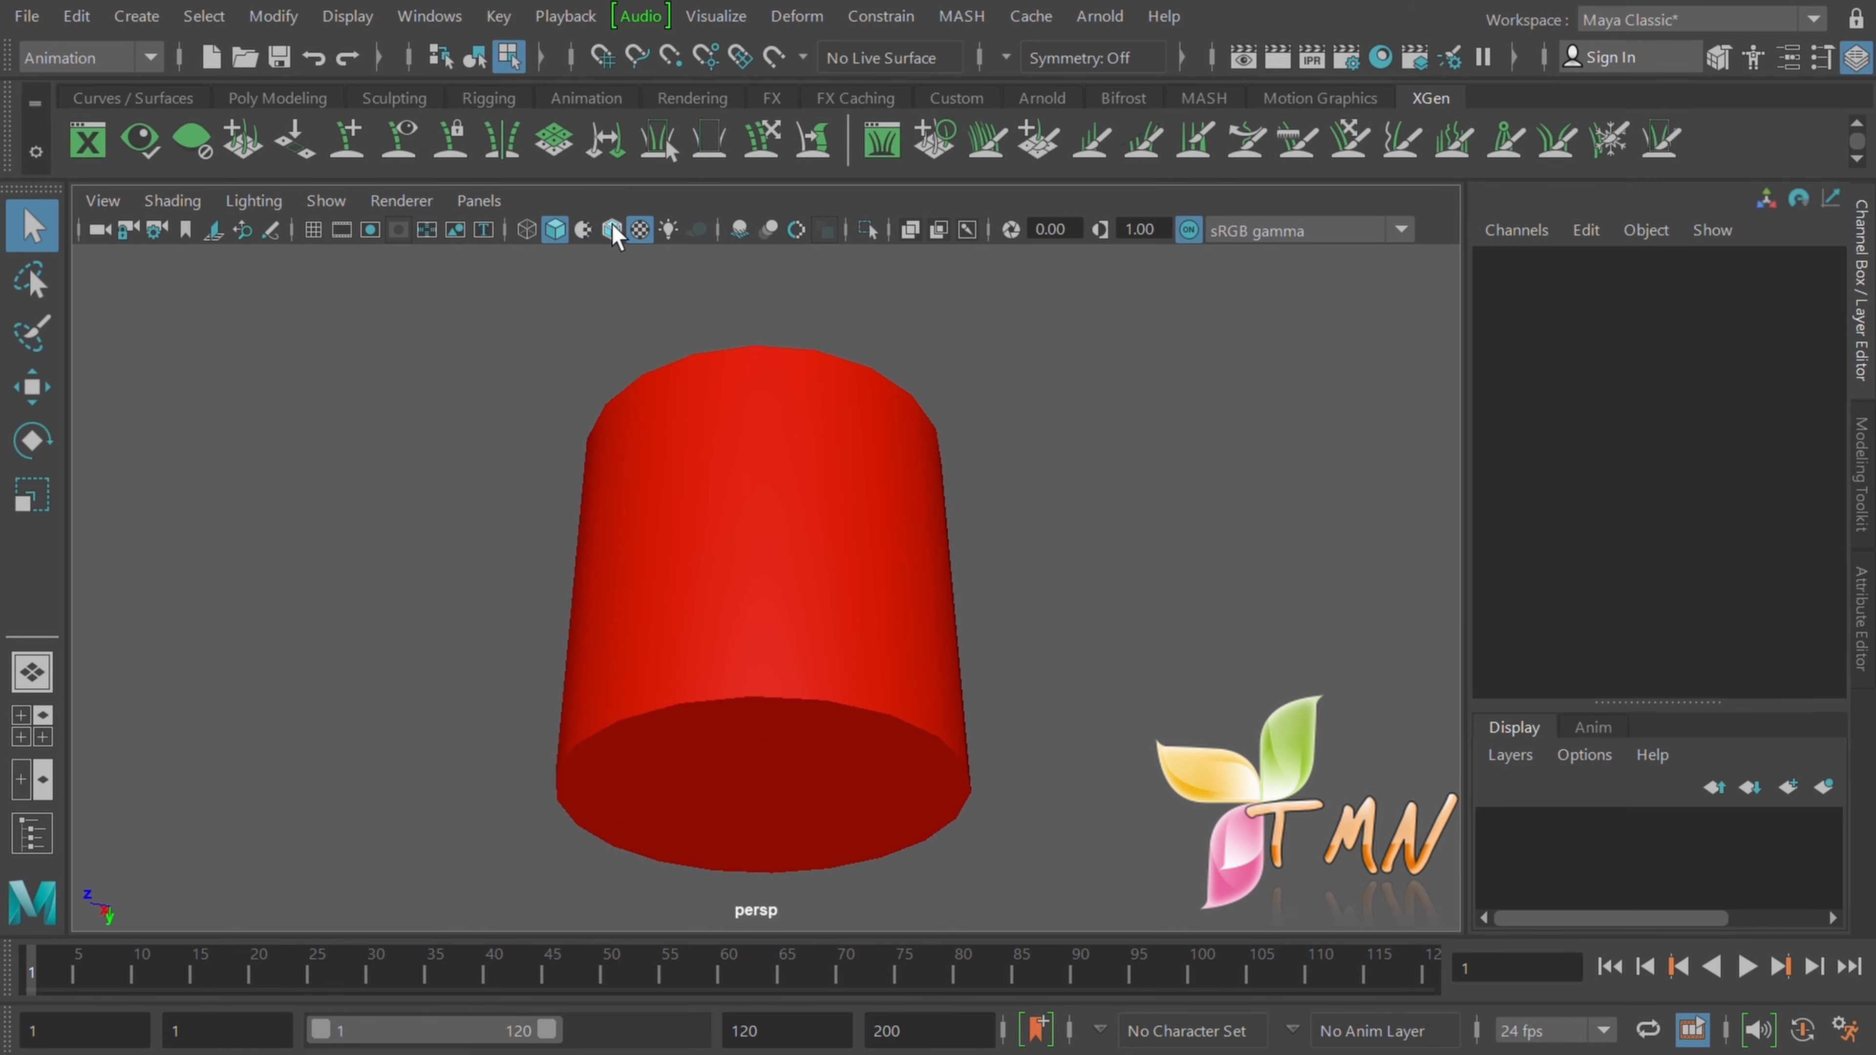
{"action": "left_click", "coordinate": [612, 229]}
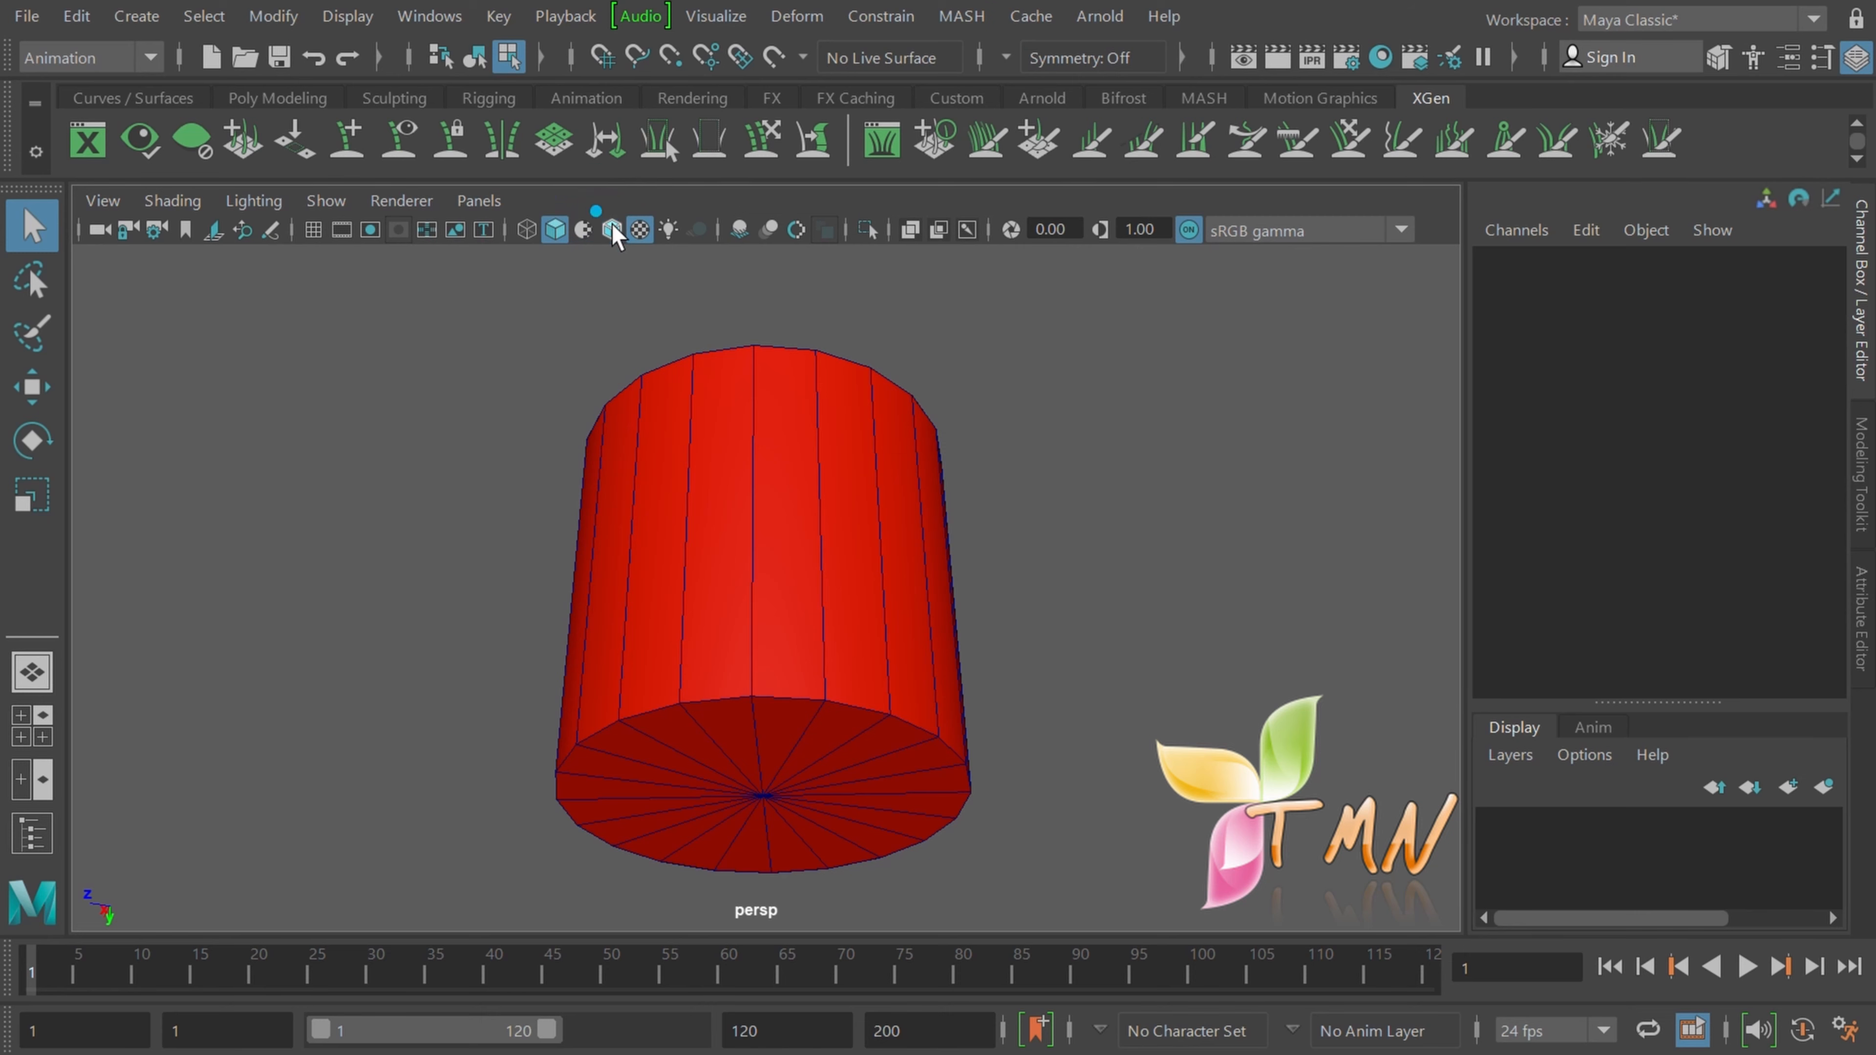
{"action": "left_click", "coordinate": [611, 230]}
{"action": "left_click", "coordinate": [612, 230]}
{"action": "left_click", "coordinate": [611, 230]}
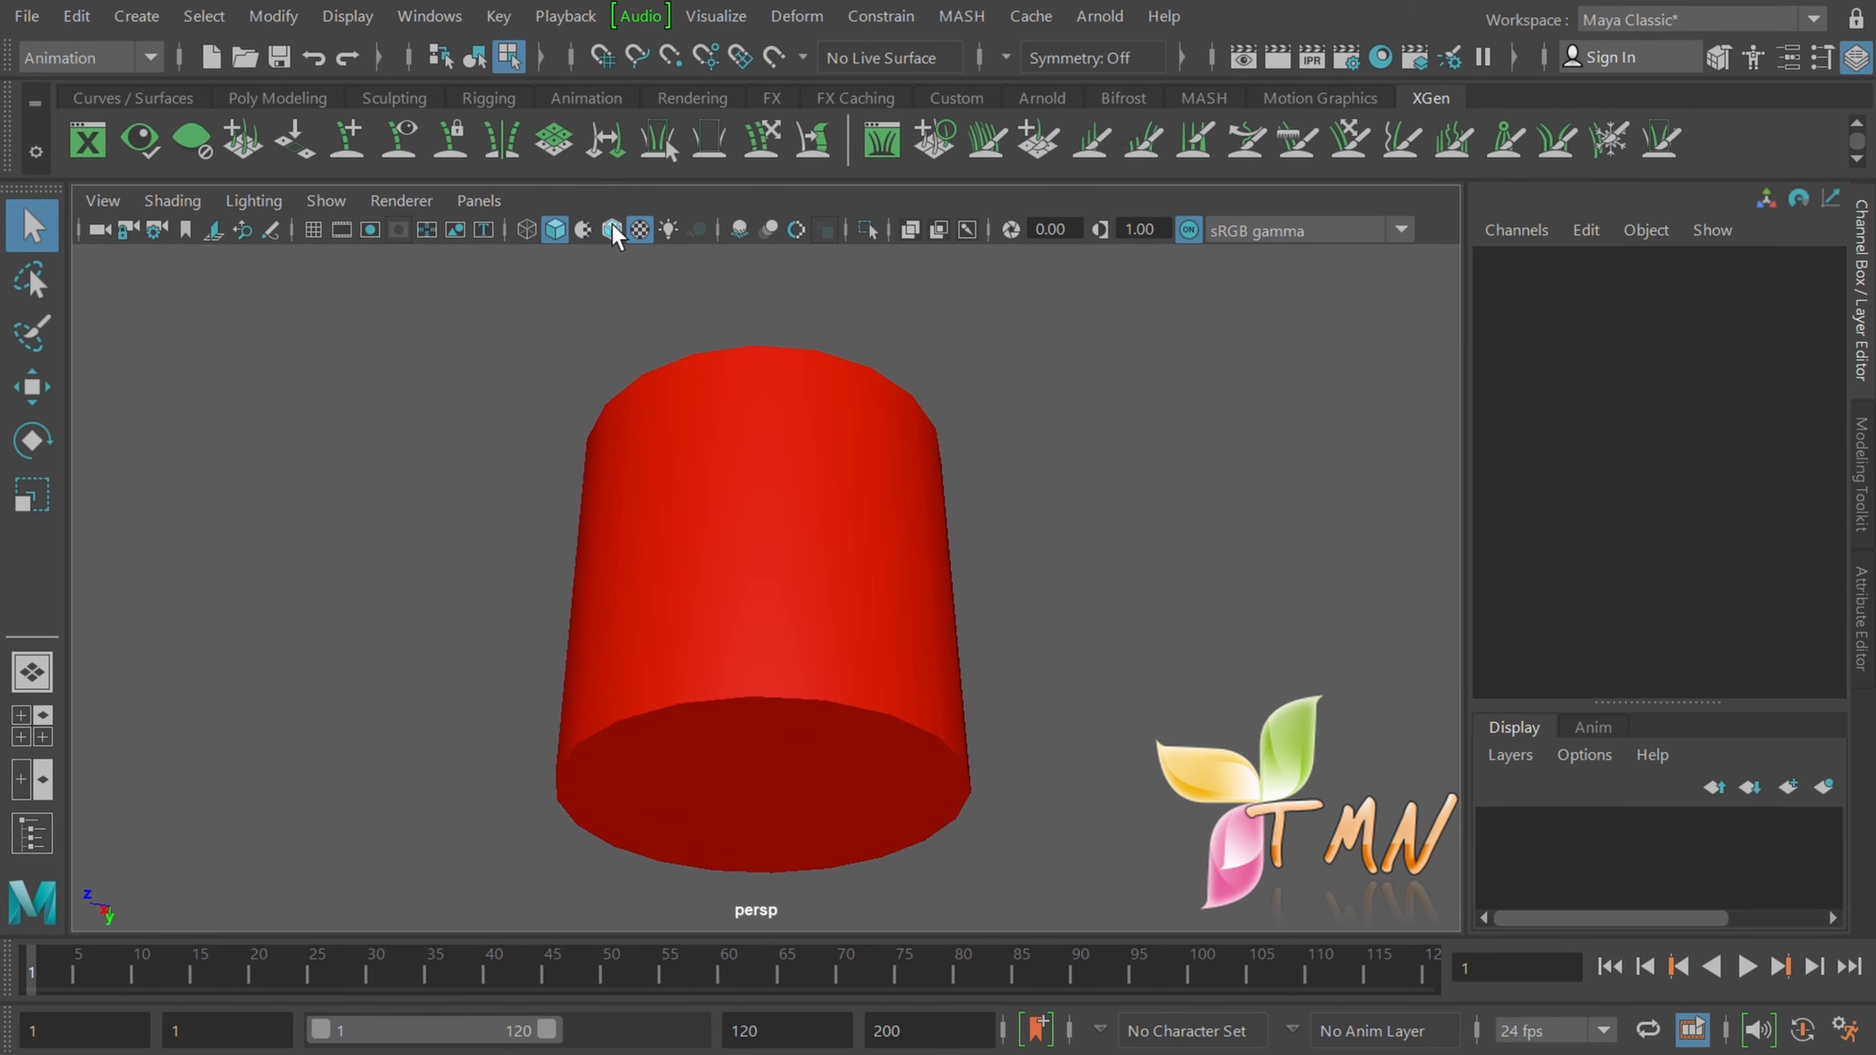
Step: Try the textured display and scene lighting toggles on the cylinder, turning the lighting off again
{"action": "left_click", "coordinate": [635, 225]}
{"action": "left_click", "coordinate": [667, 229]}
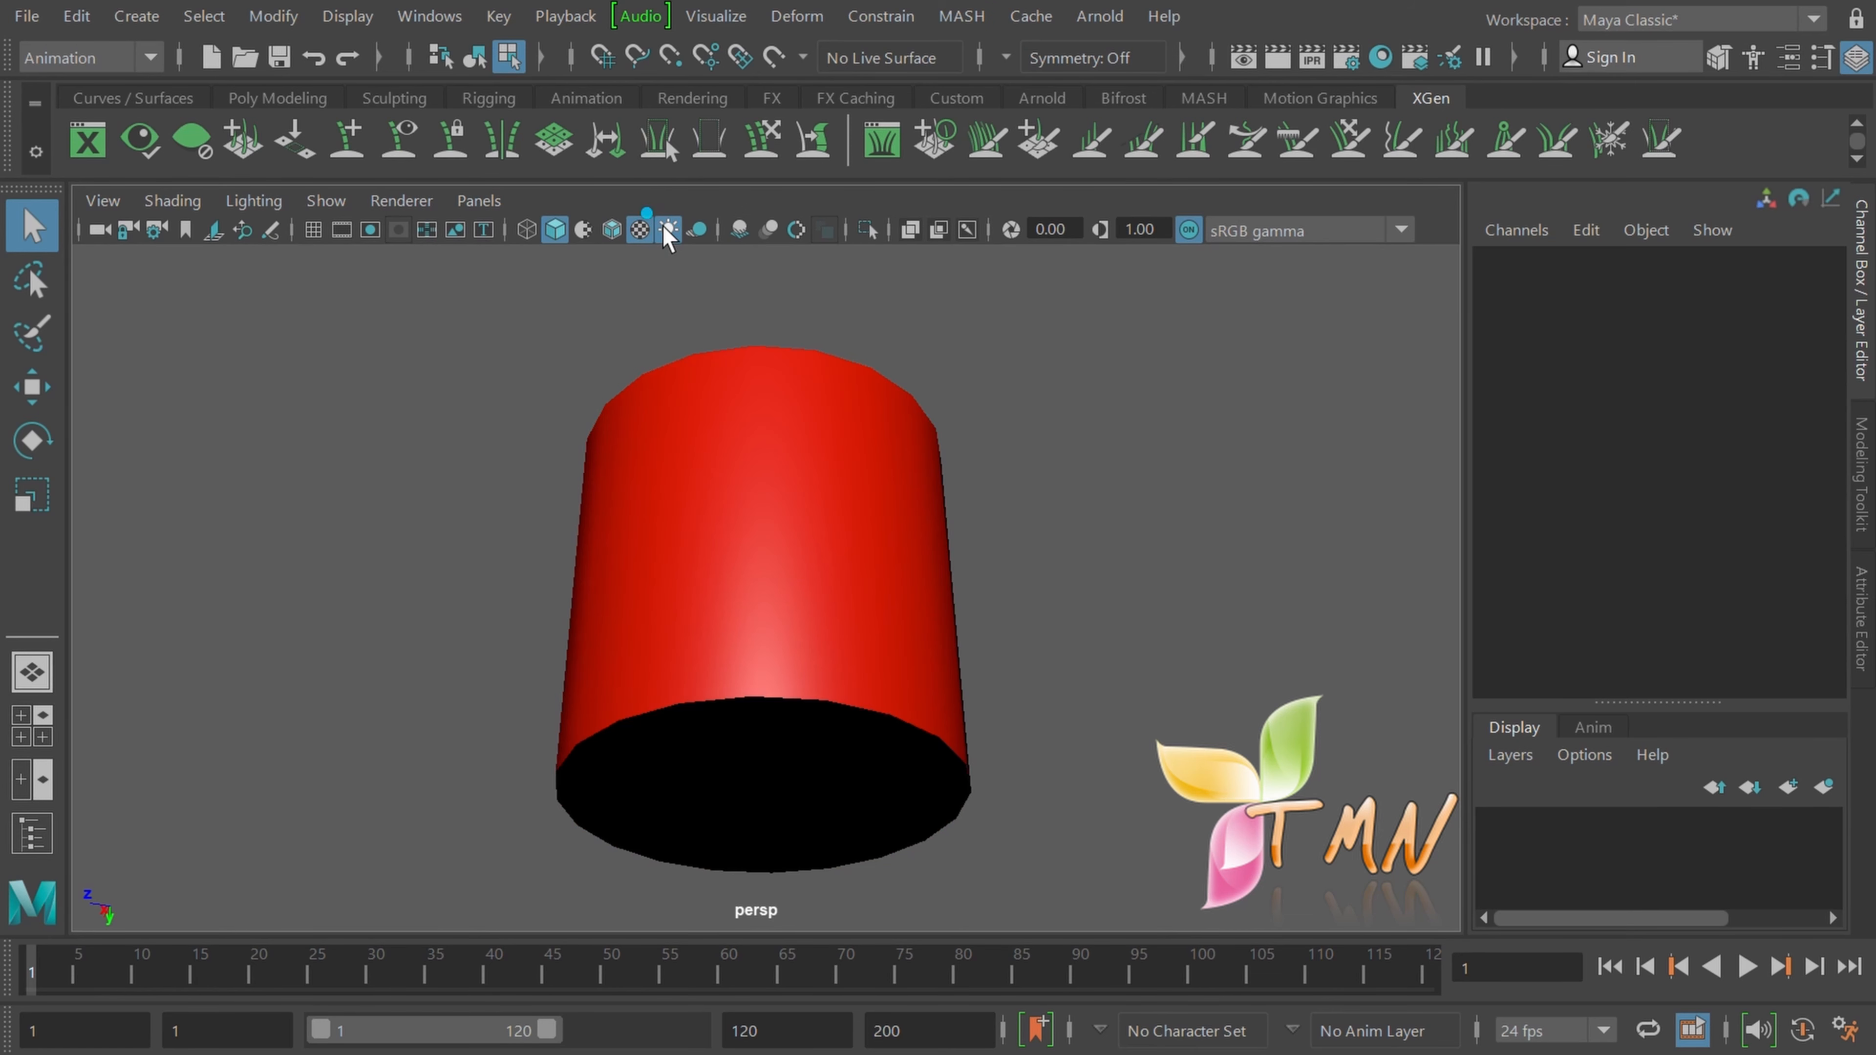
{"action": "left_click", "coordinate": [667, 229]}
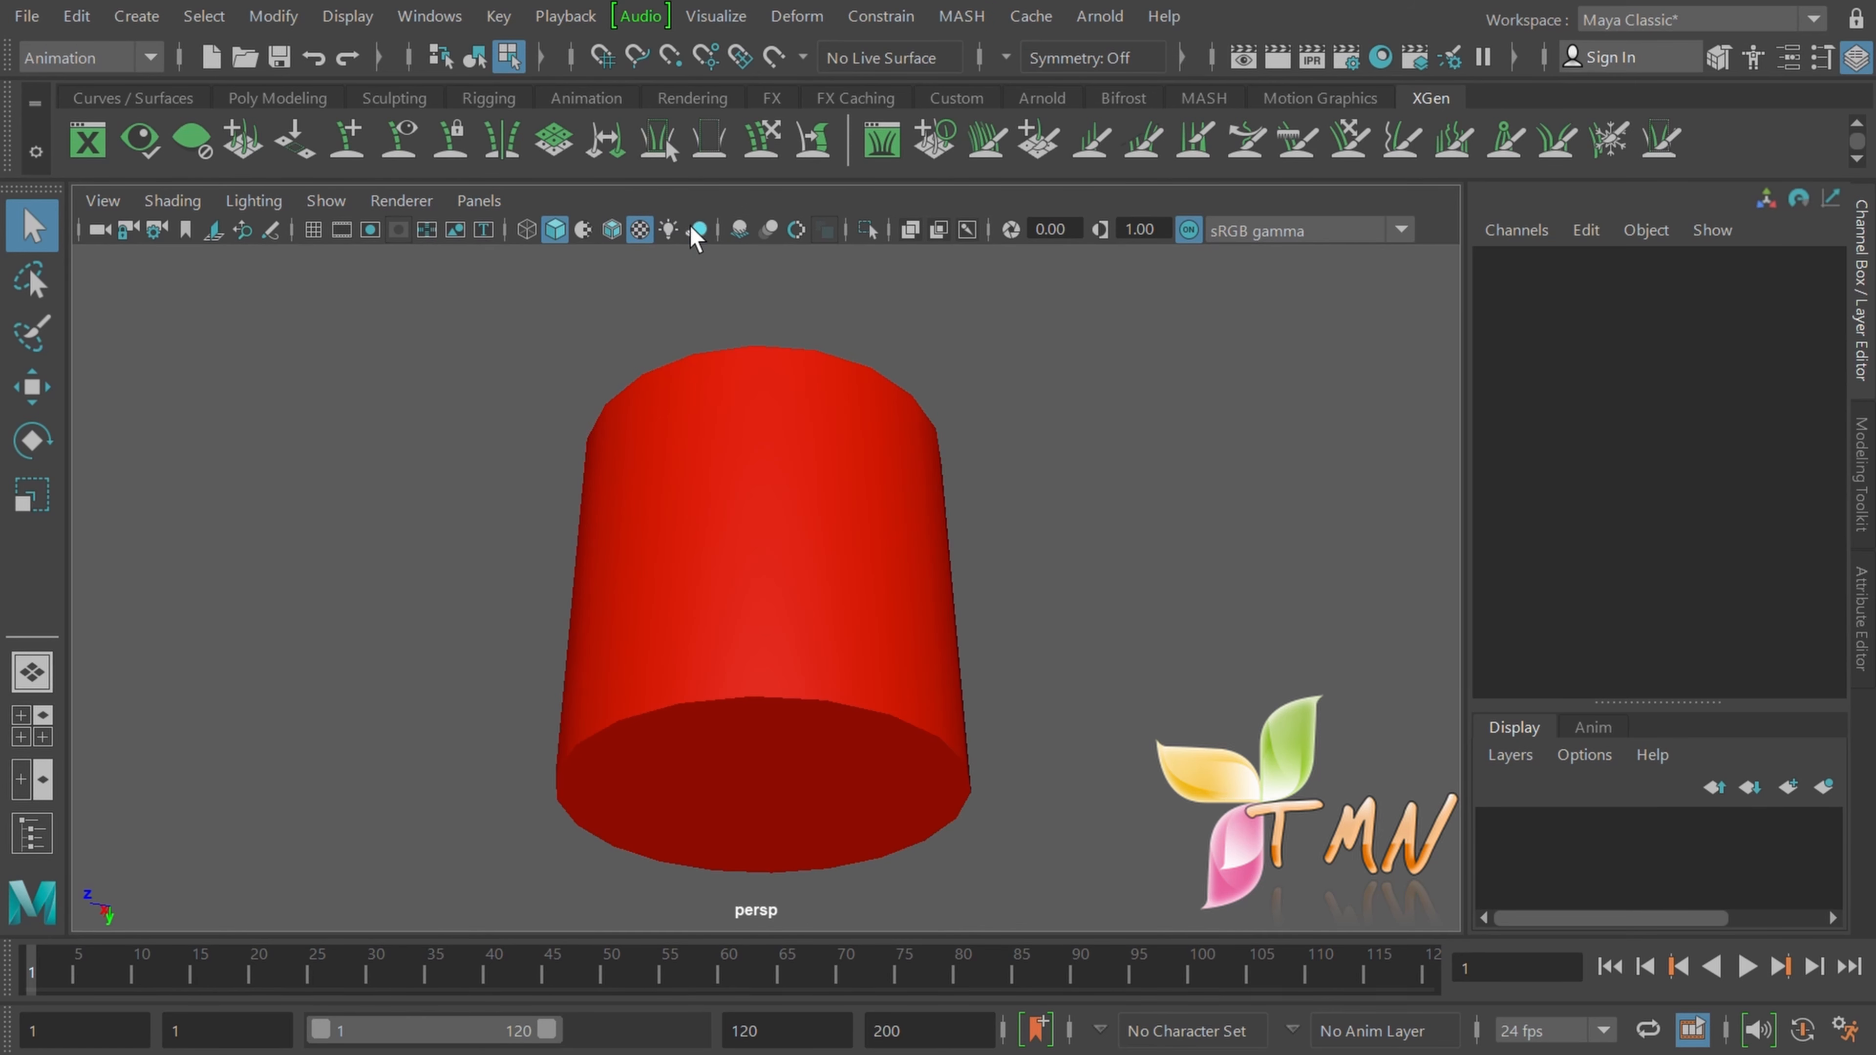
Step: Try the ambient occlusion and multisample anti-aliasing toggles in the perspective view
{"action": "left_click", "coordinate": [738, 232]}
{"action": "left_click", "coordinate": [798, 231]}
{"action": "left_click", "coordinate": [798, 231]}
Step: Show the grid in the perspective view and hide it again
{"action": "left_click", "coordinate": [315, 229]}
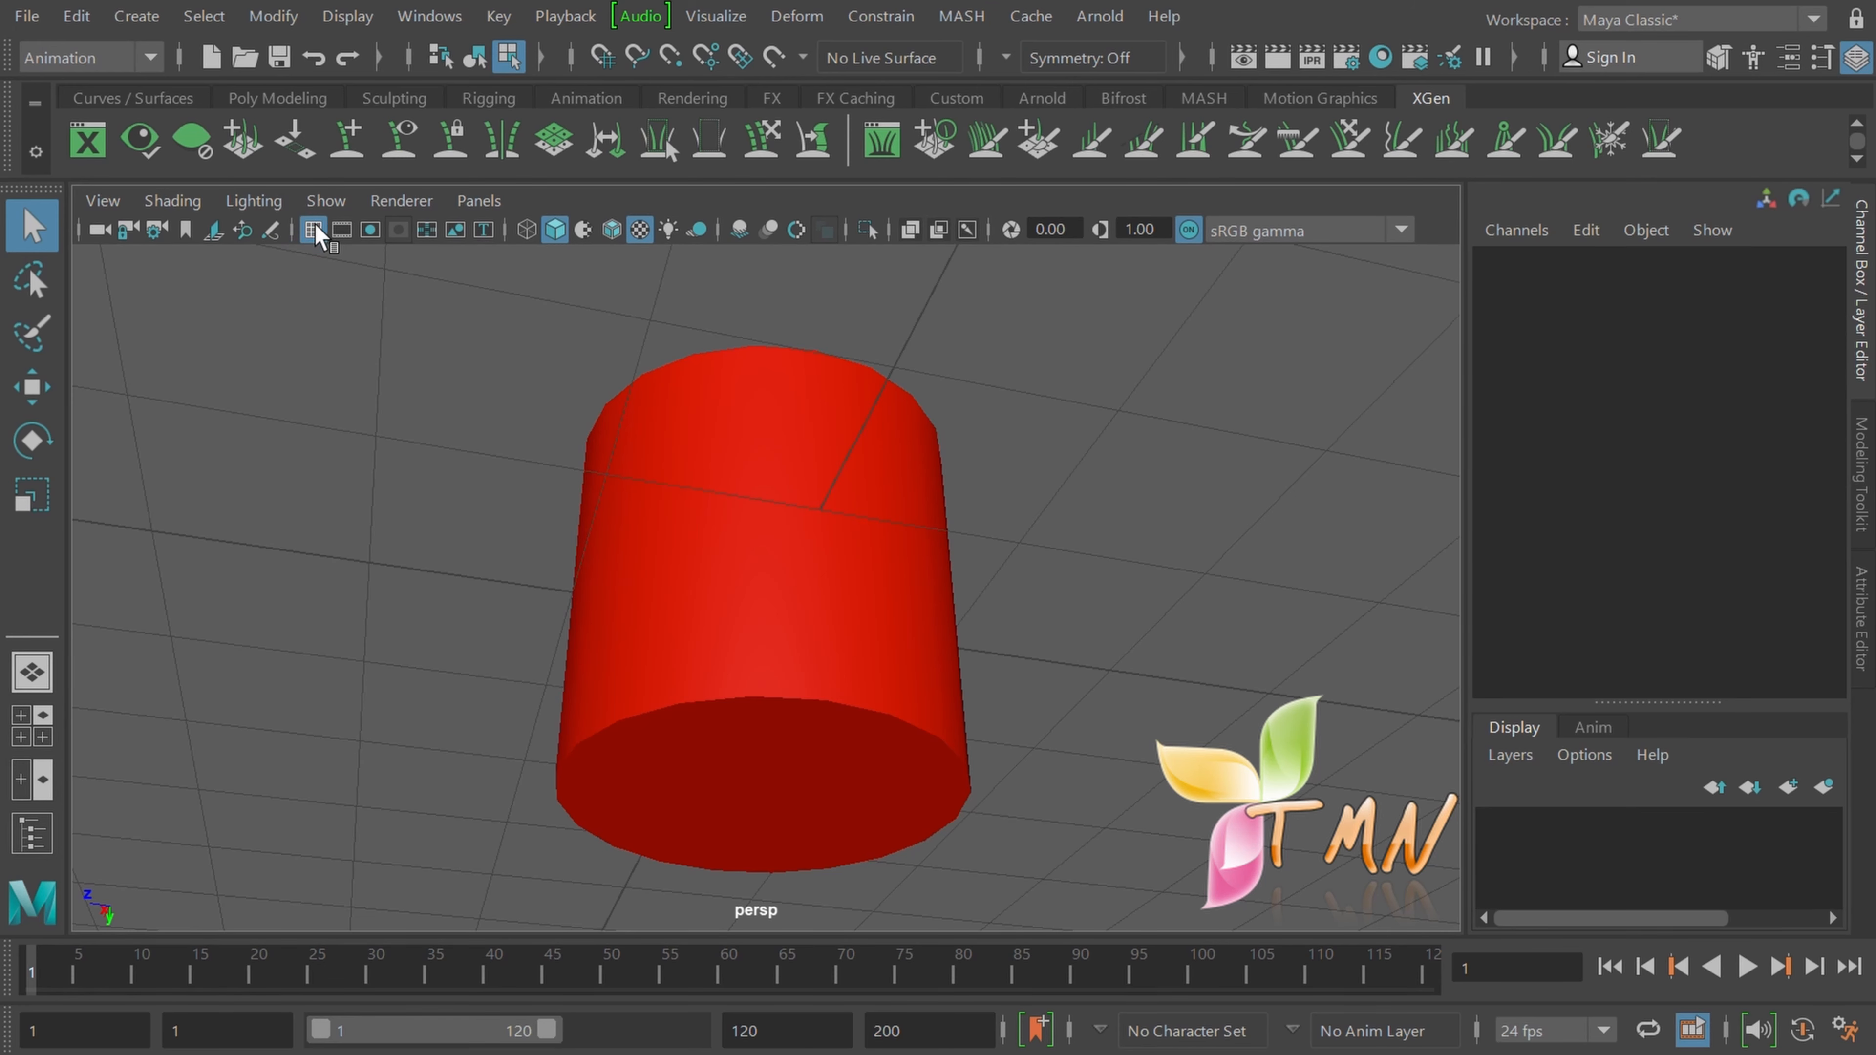
{"action": "left_click", "coordinate": [314, 229]}
{"action": "left_click", "coordinate": [102, 200]}
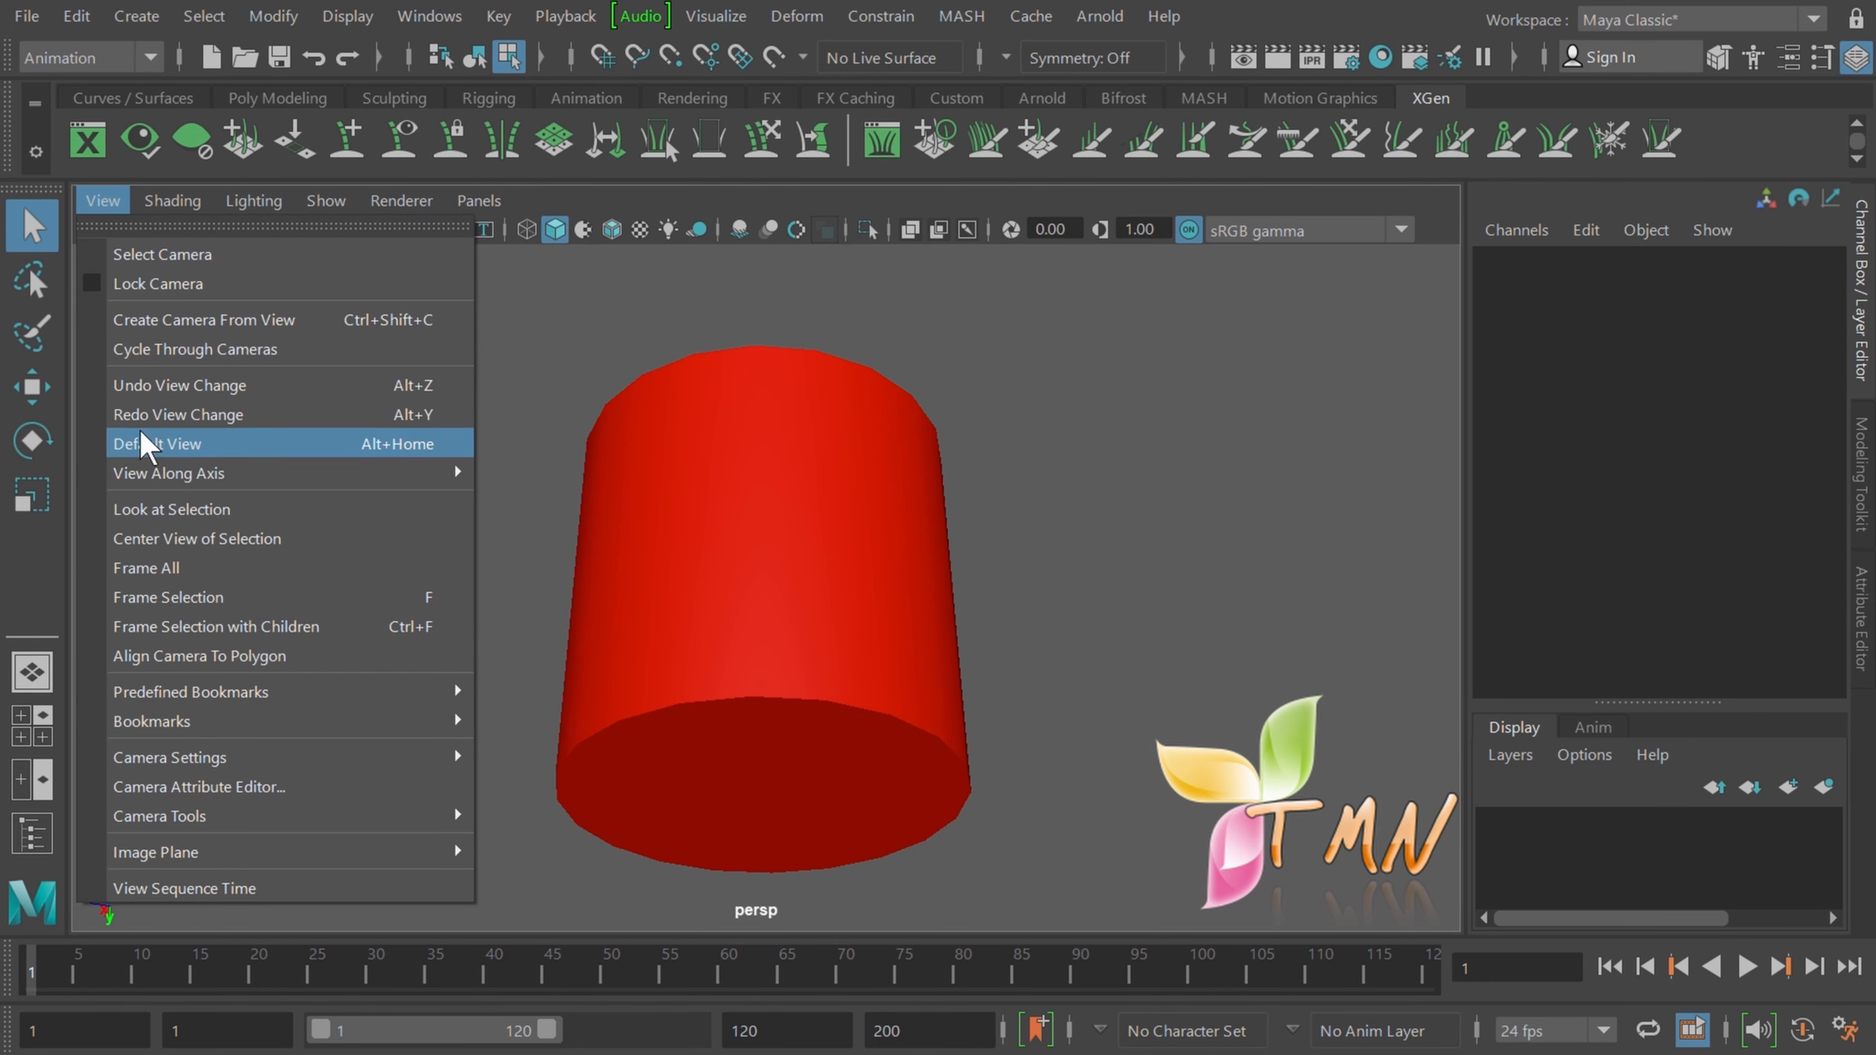
{"action": "mouse_move", "coordinate": [153, 755]}
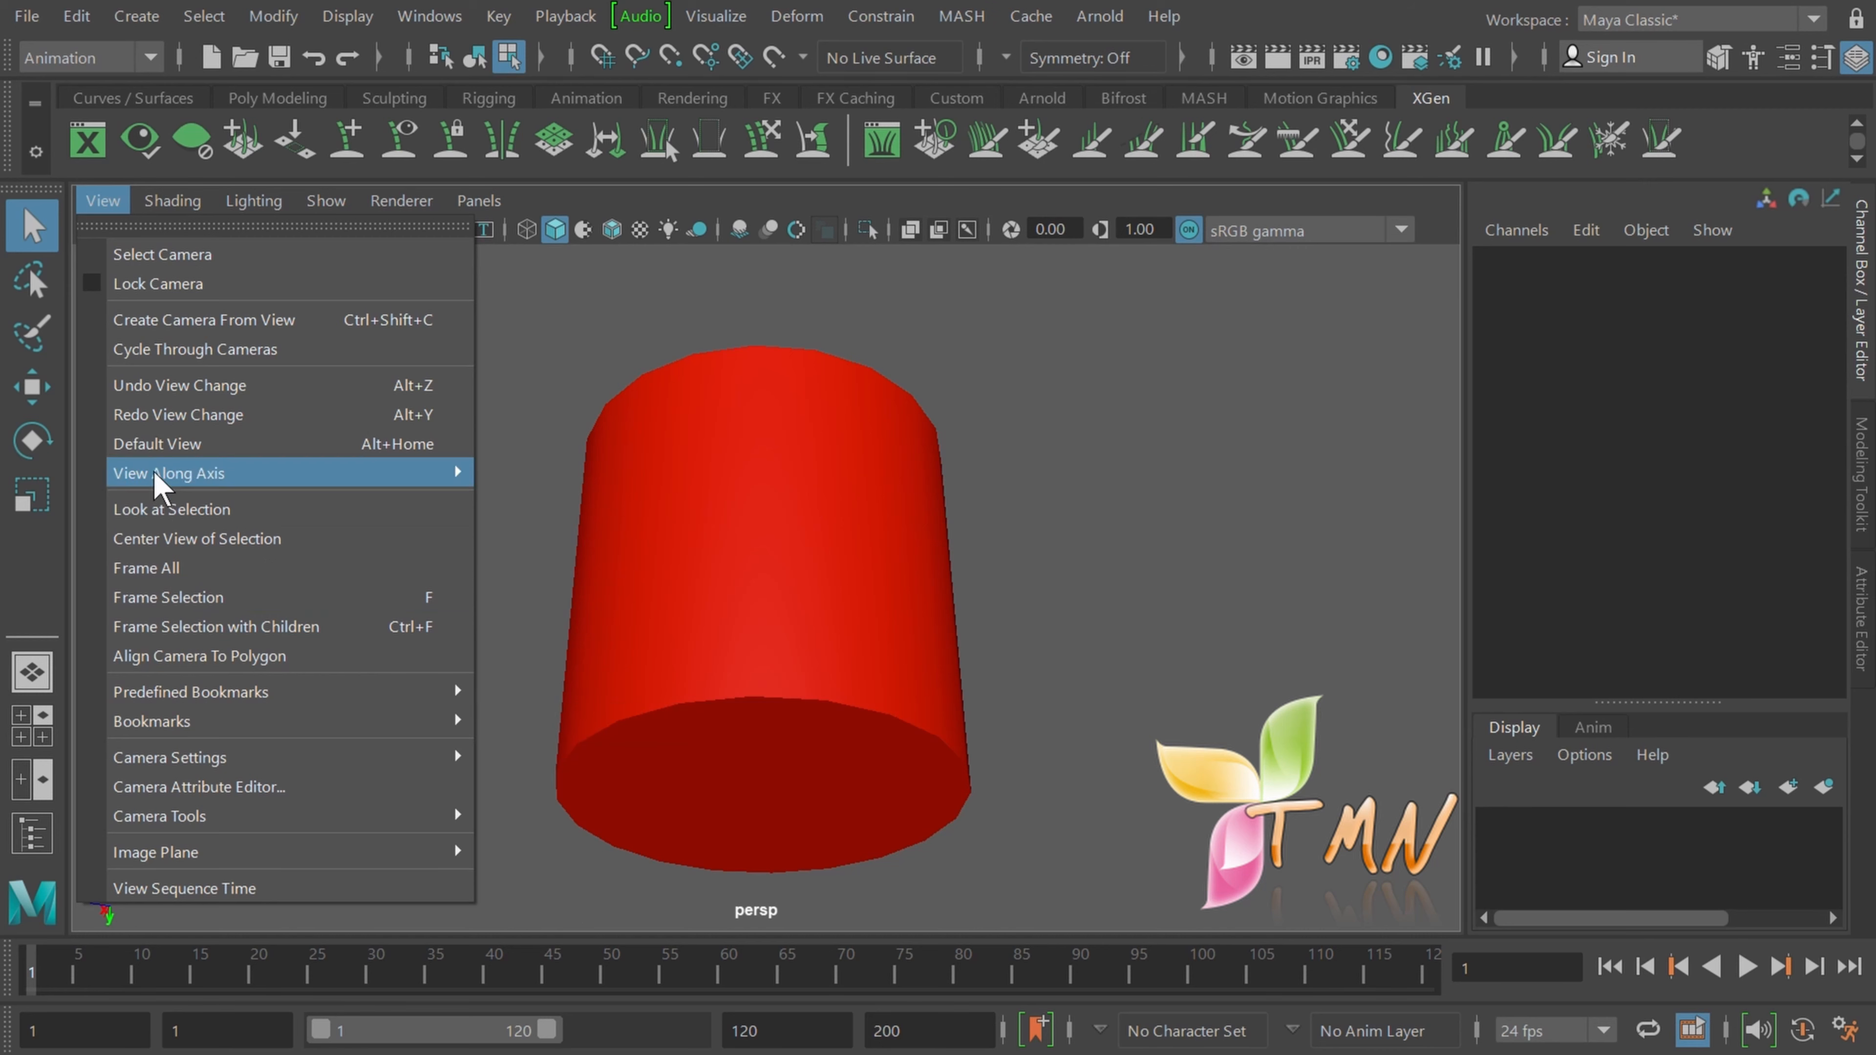
Step: Toggle the film gate overlay on and off in the perspective view
{"action": "left_click", "coordinate": [341, 224]}
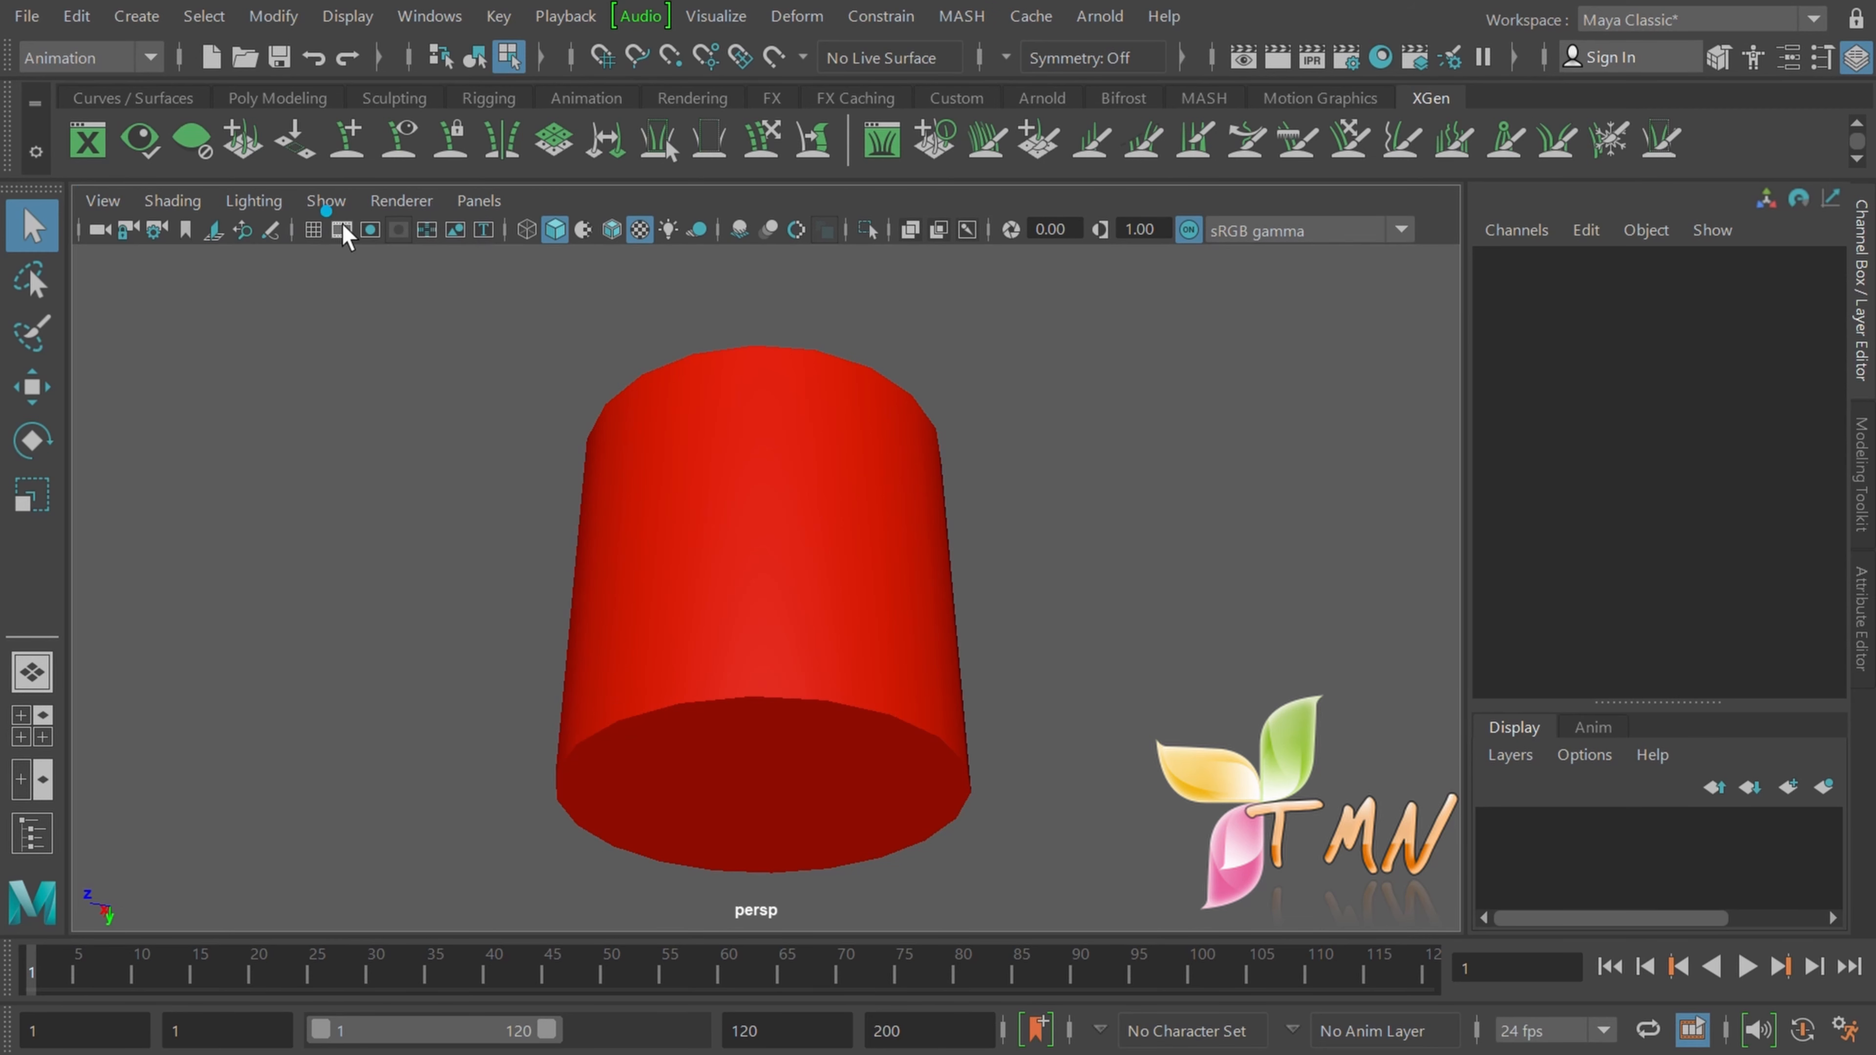
{"action": "left_click", "coordinate": [341, 229]}
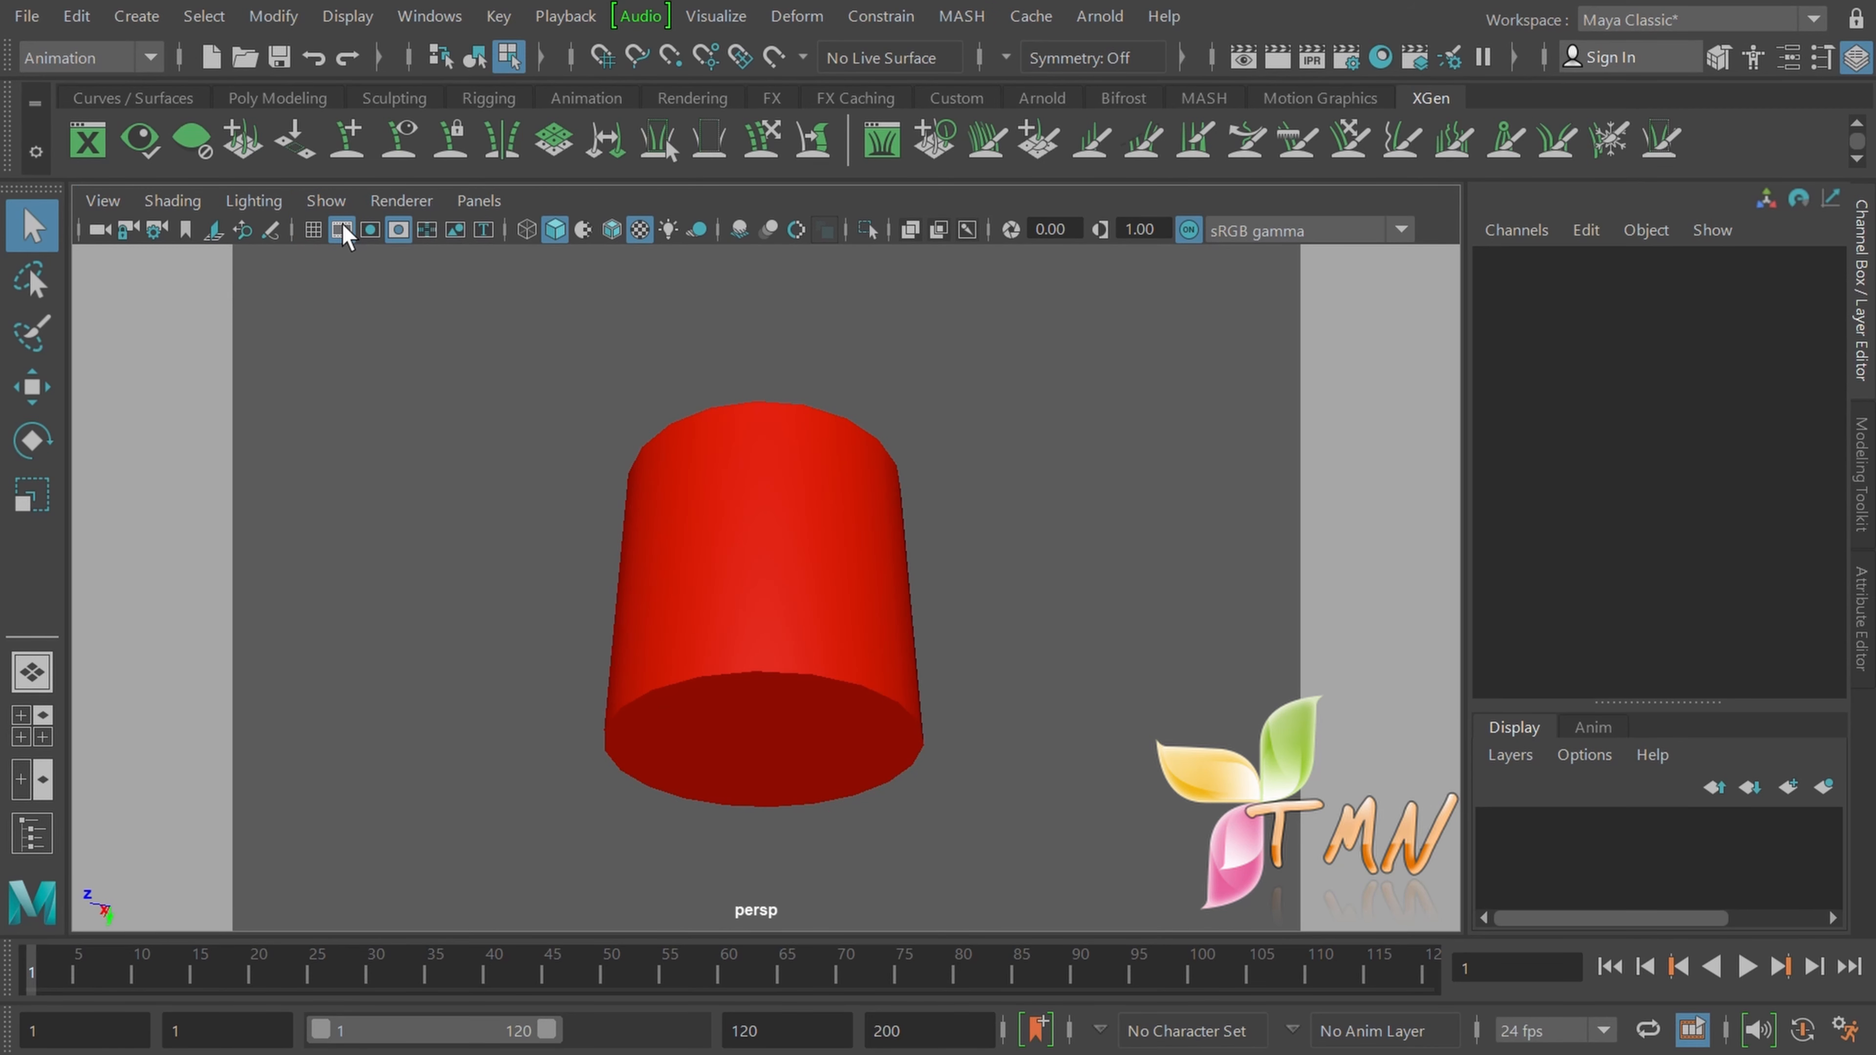
{"action": "left_click", "coordinate": [341, 228]}
{"action": "left_click", "coordinate": [341, 228]}
Step: Turn on the resolution gate for the perspective view and switch off its gate mask
{"action": "left_click", "coordinate": [367, 226]}
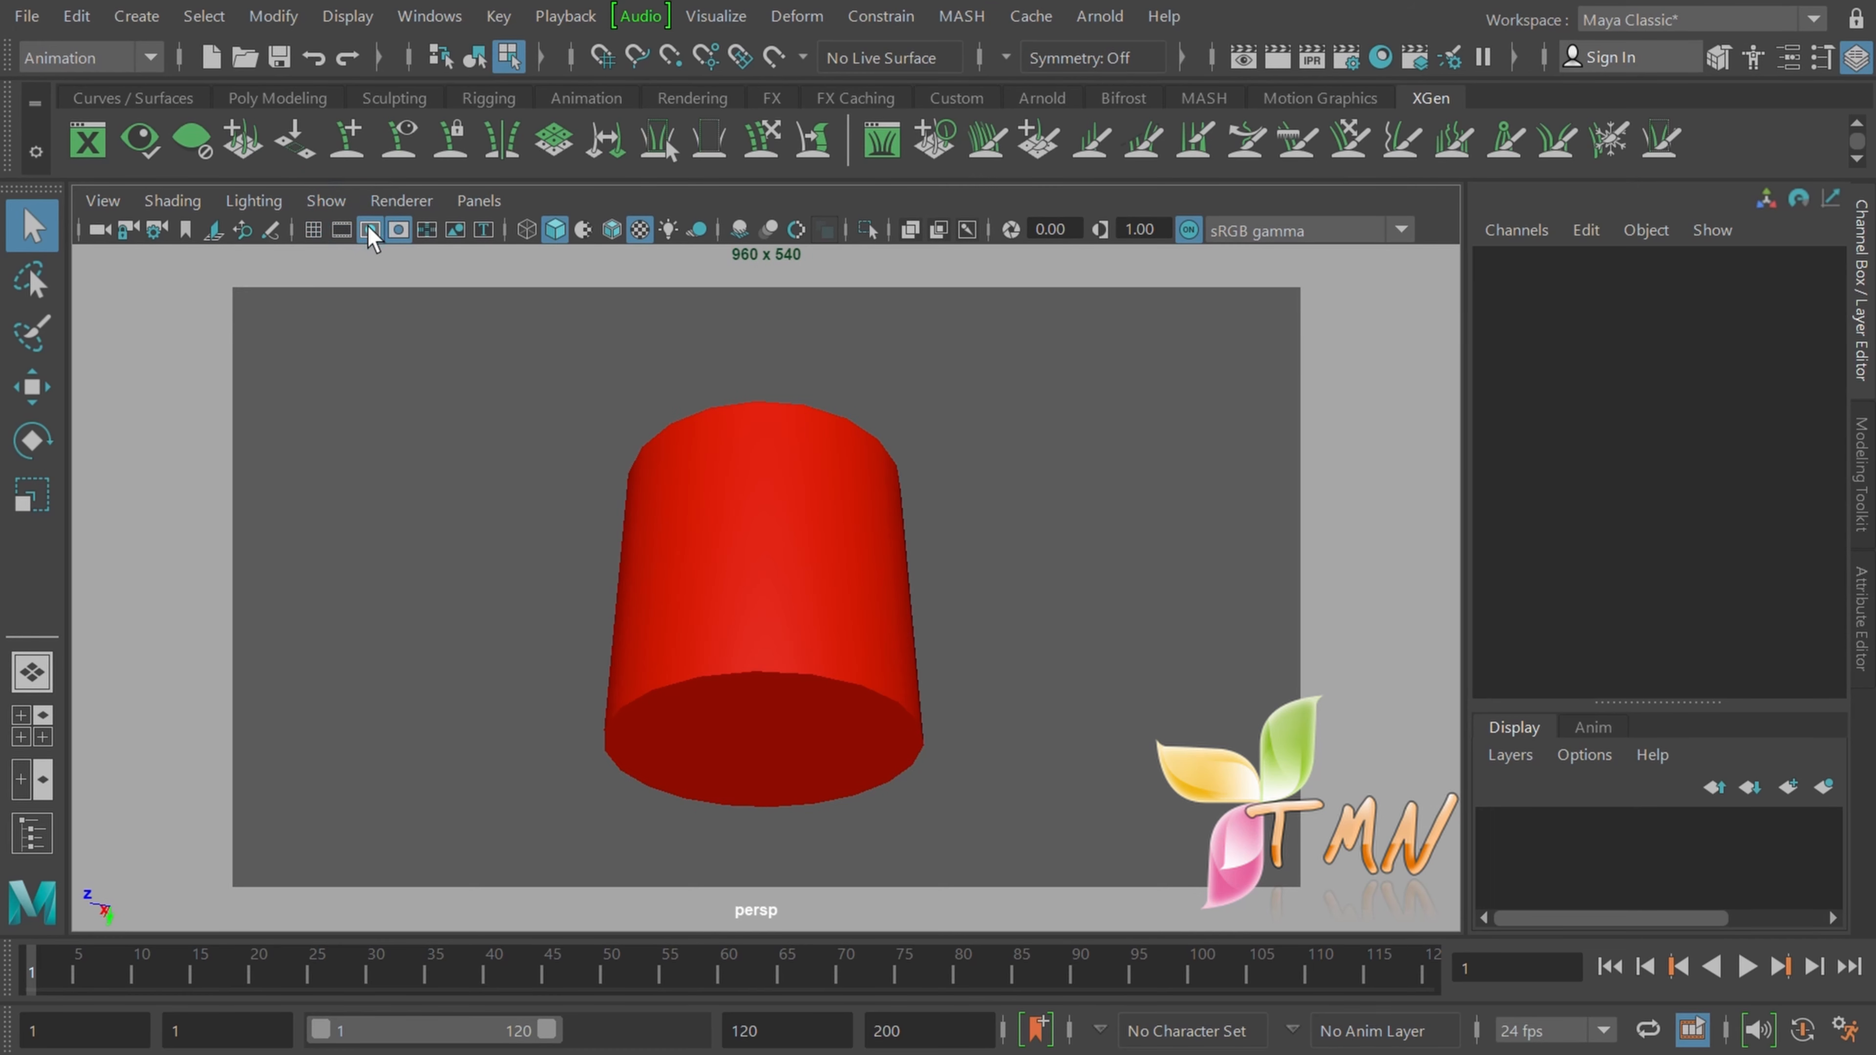
{"action": "left_click", "coordinate": [369, 228]}
{"action": "left_click", "coordinate": [370, 228]}
{"action": "left_click", "coordinate": [397, 230]}
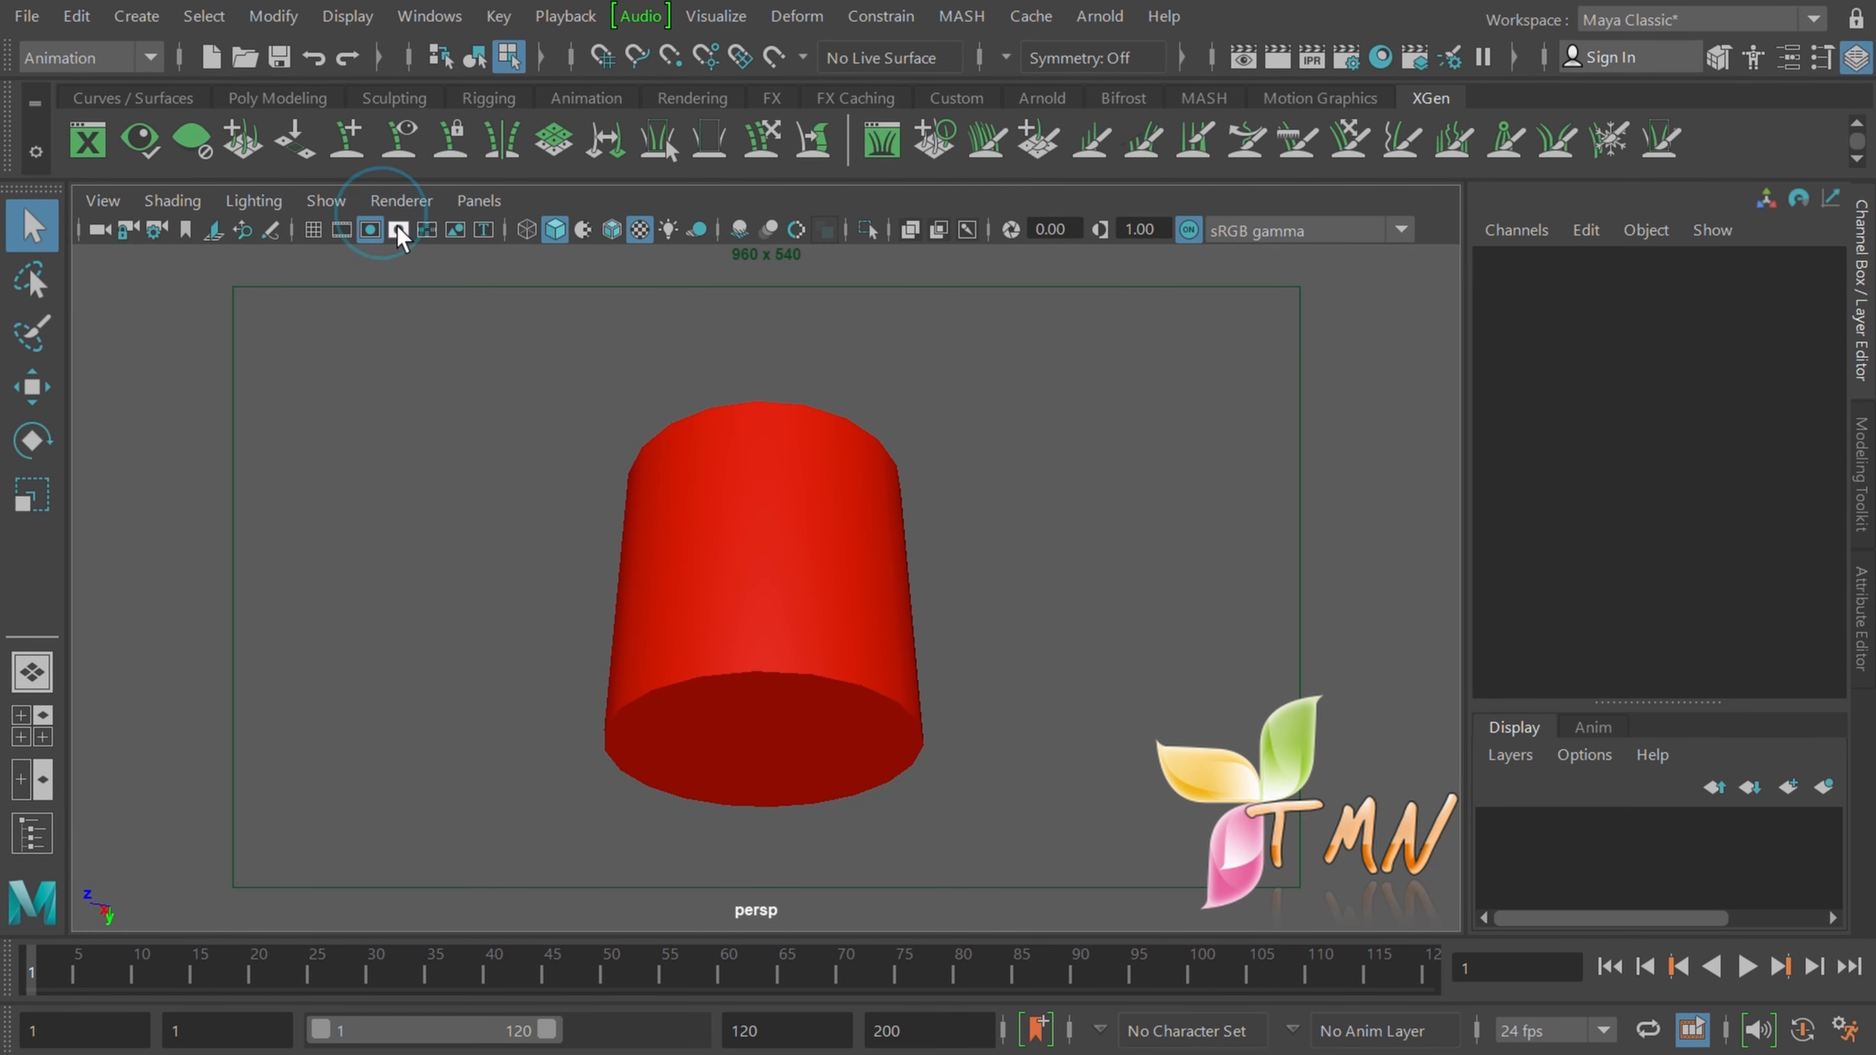
Step: Toggle the gate mask repeatedly around the resolution gate in the perspective view and leave it switched on
{"action": "left_click", "coordinate": [397, 229]}
{"action": "left_click", "coordinate": [397, 230]}
{"action": "left_click", "coordinate": [397, 229]}
{"action": "left_click", "coordinate": [398, 229]}
{"action": "left_click", "coordinate": [398, 229]}
{"action": "left_click", "coordinate": [397, 229]}
{"action": "left_click", "coordinate": [397, 229]}
{"action": "left_click", "coordinate": [397, 230]}
{"action": "left_click", "coordinate": [397, 230]}
{"action": "left_click", "coordinate": [397, 229]}
{"action": "left_click", "coordinate": [397, 229]}
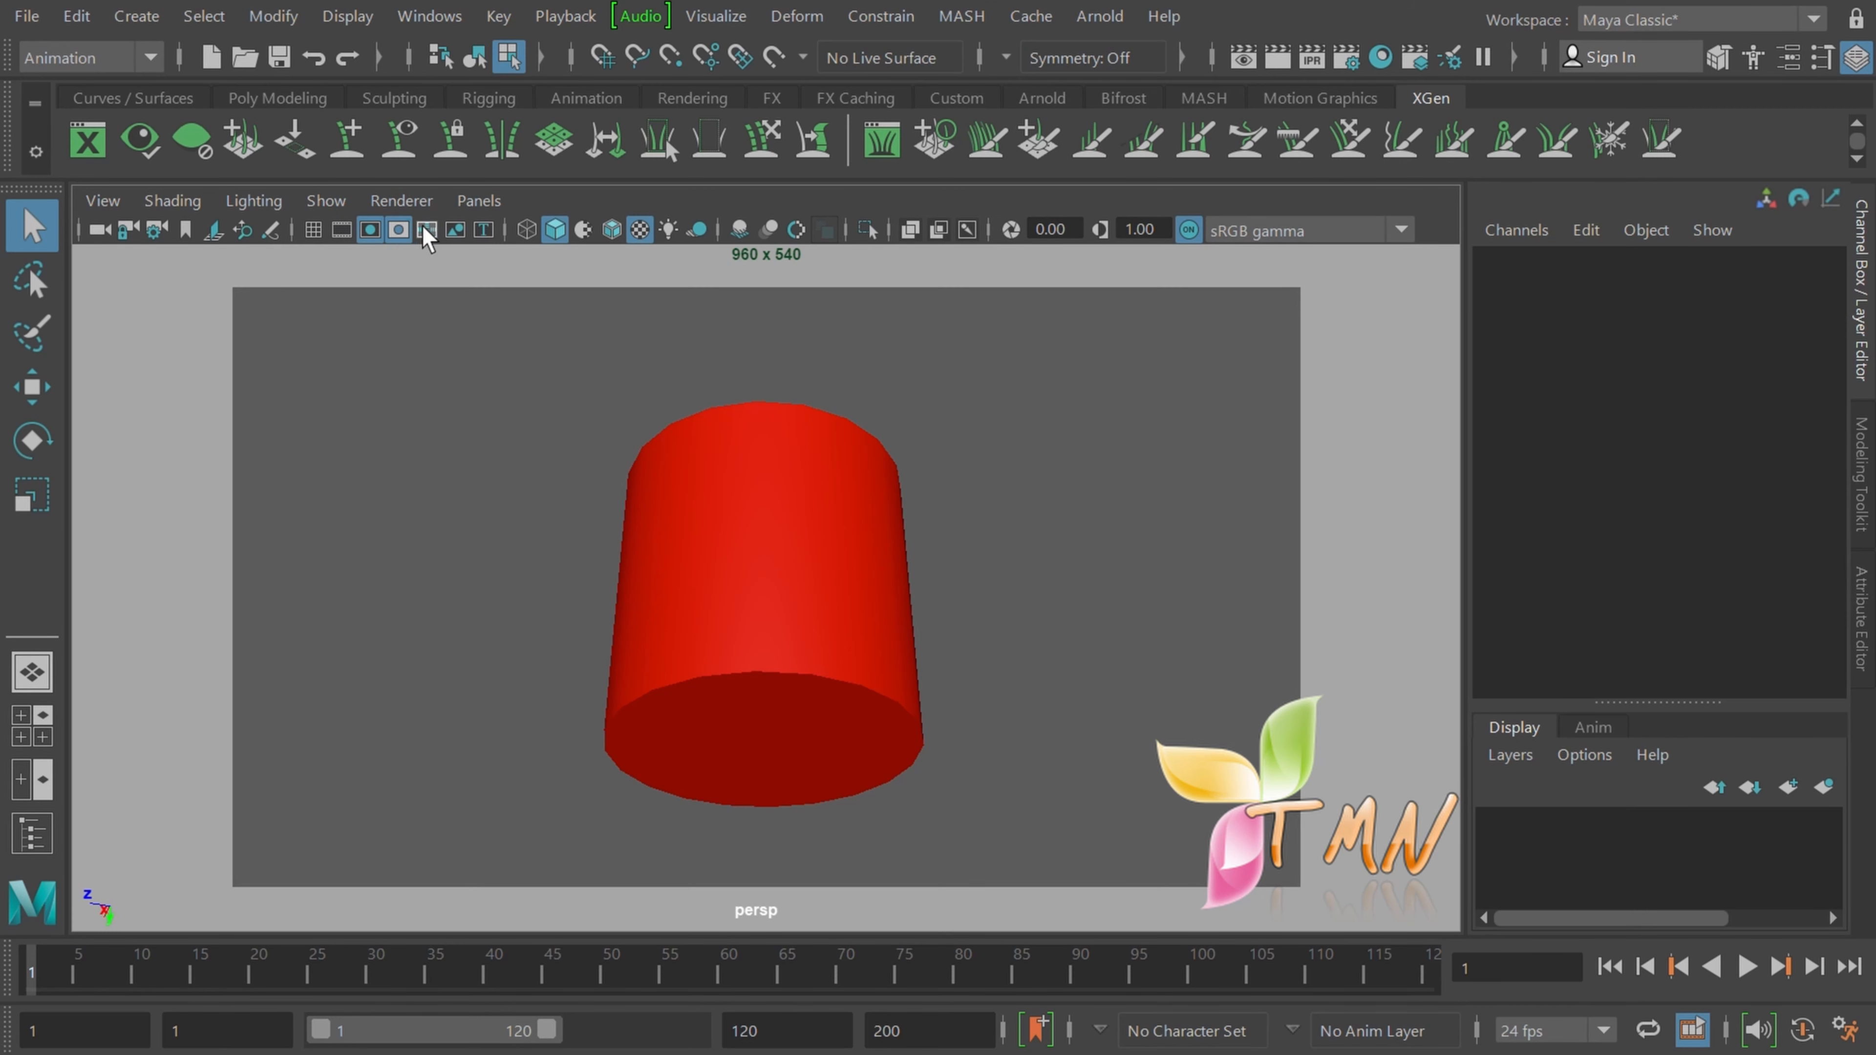
Step: Show and hide the field chart, safe action and safe title overlays in the perspective view
{"action": "left_click", "coordinate": [425, 230]}
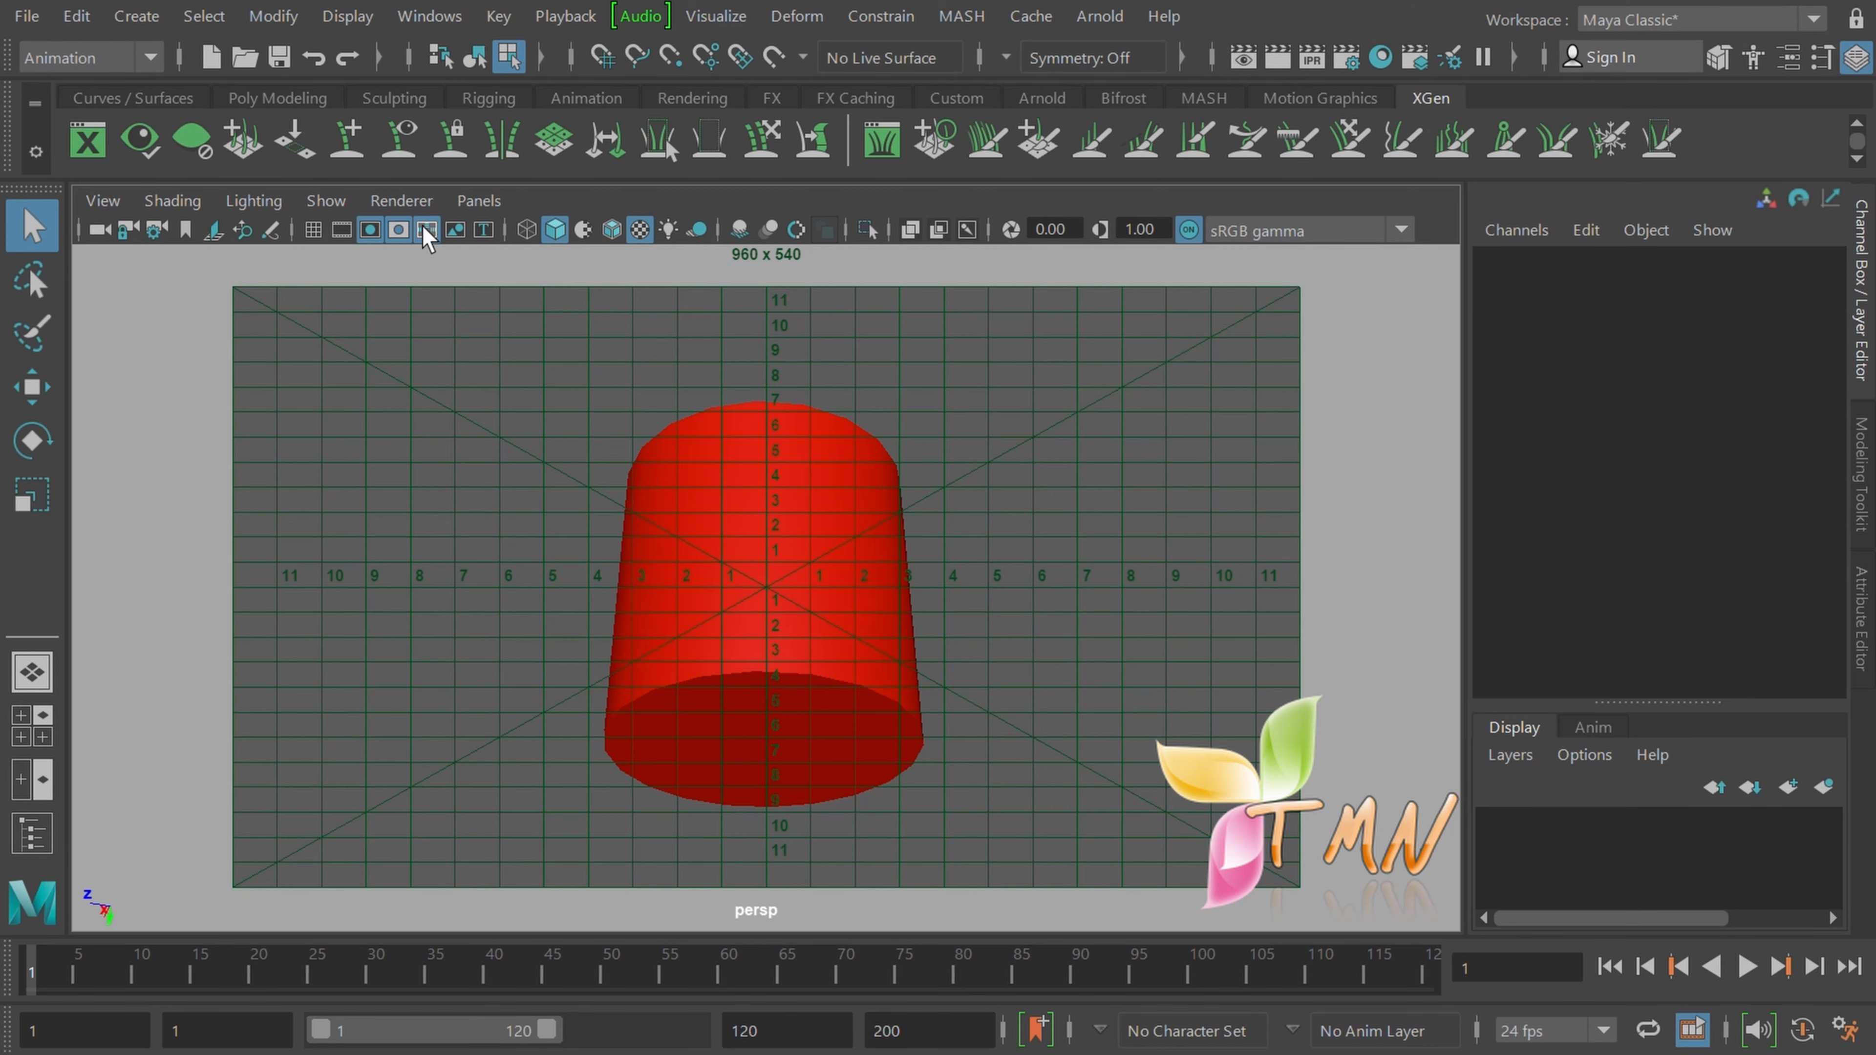
{"action": "left_click", "coordinate": [426, 229]}
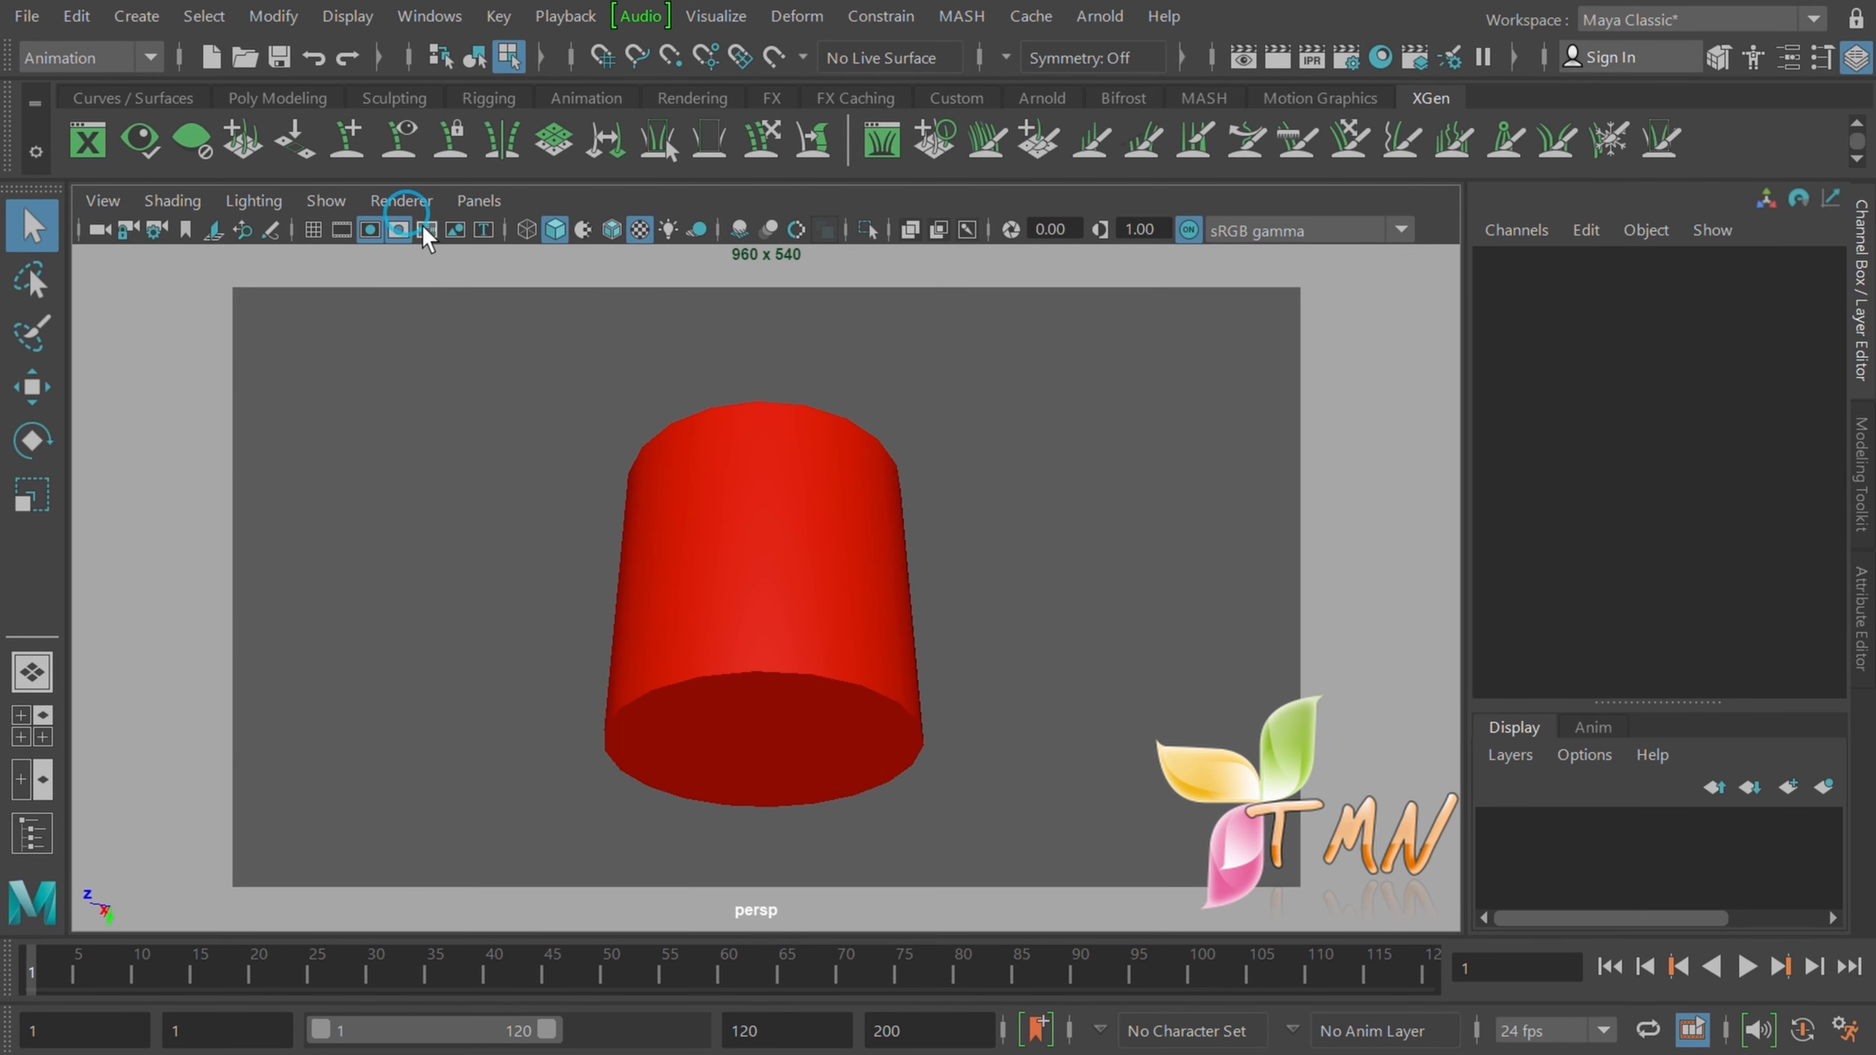
{"action": "left_click", "coordinate": [454, 229]}
{"action": "left_click", "coordinate": [455, 230]}
{"action": "left_click", "coordinate": [477, 229]}
{"action": "left_click", "coordinate": [476, 229]}
Step: Switch to the Modeling menu set and choose Arnold as the perspective view's renderer
{"action": "key", "text": "F3"}
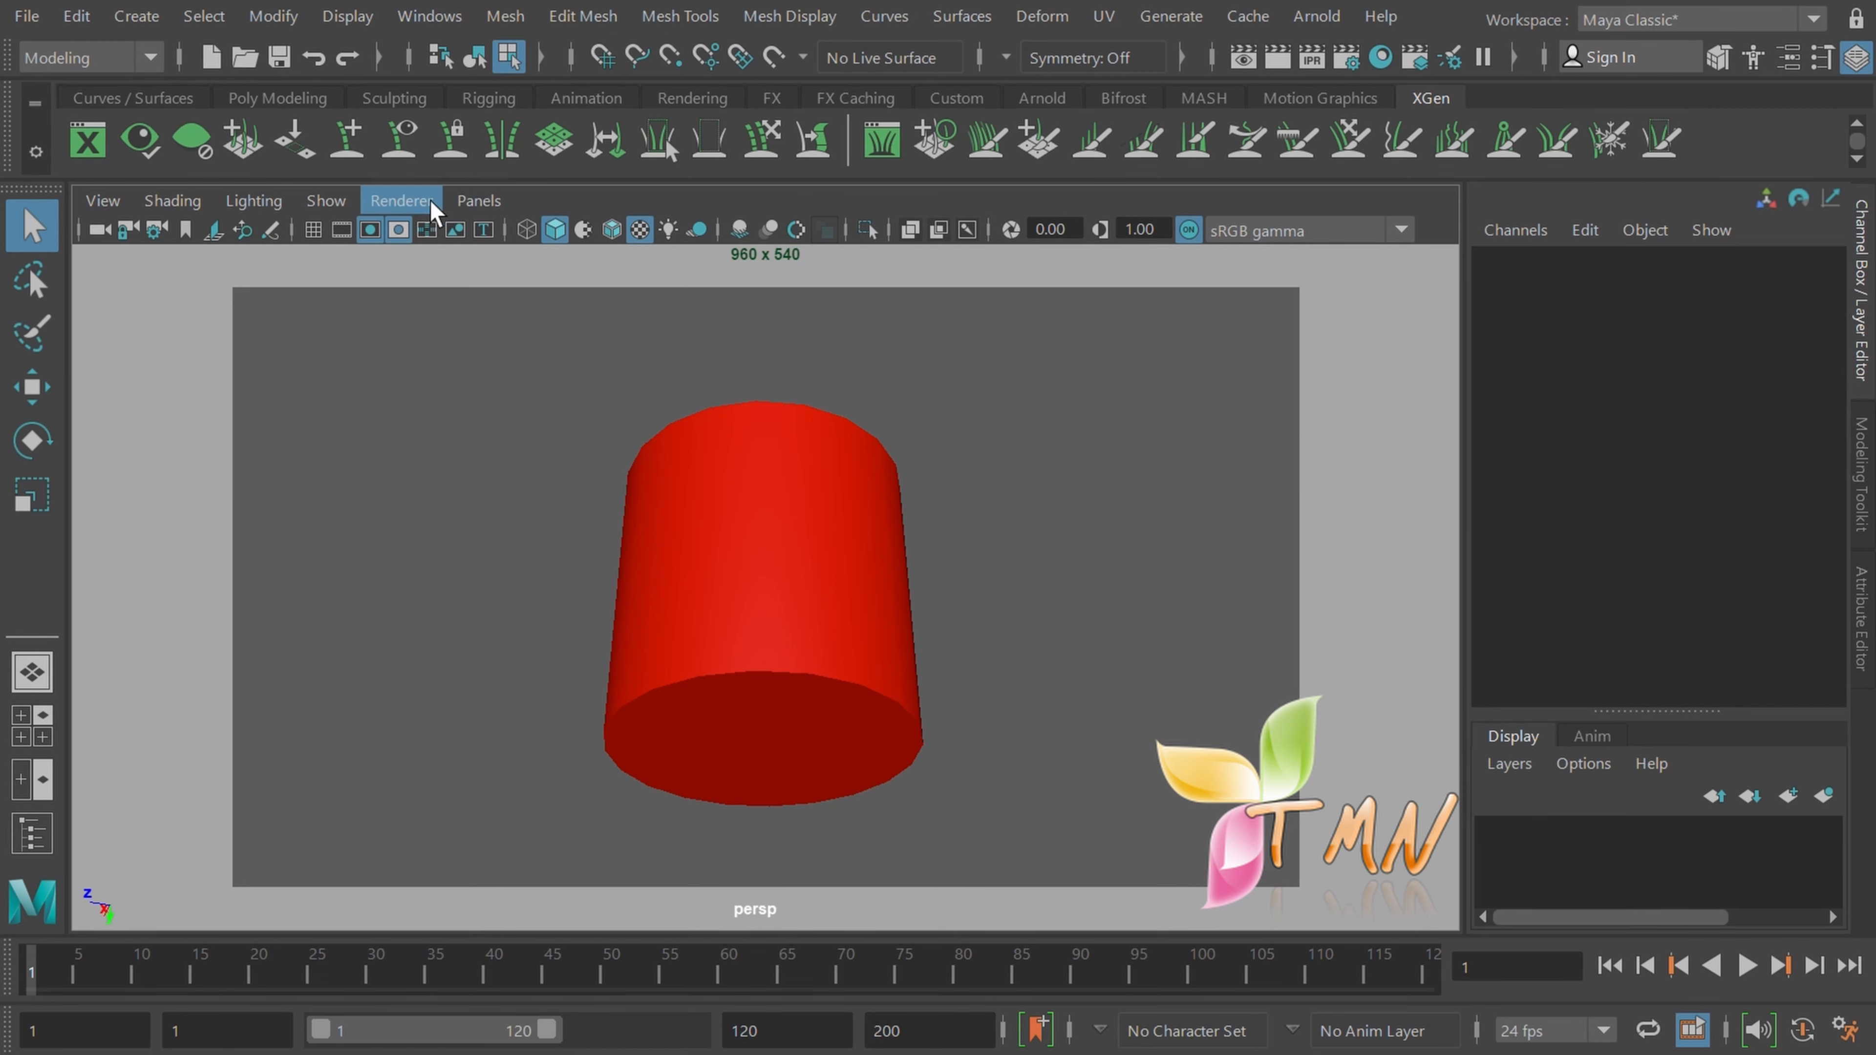
{"action": "left_click", "coordinate": [405, 195]}
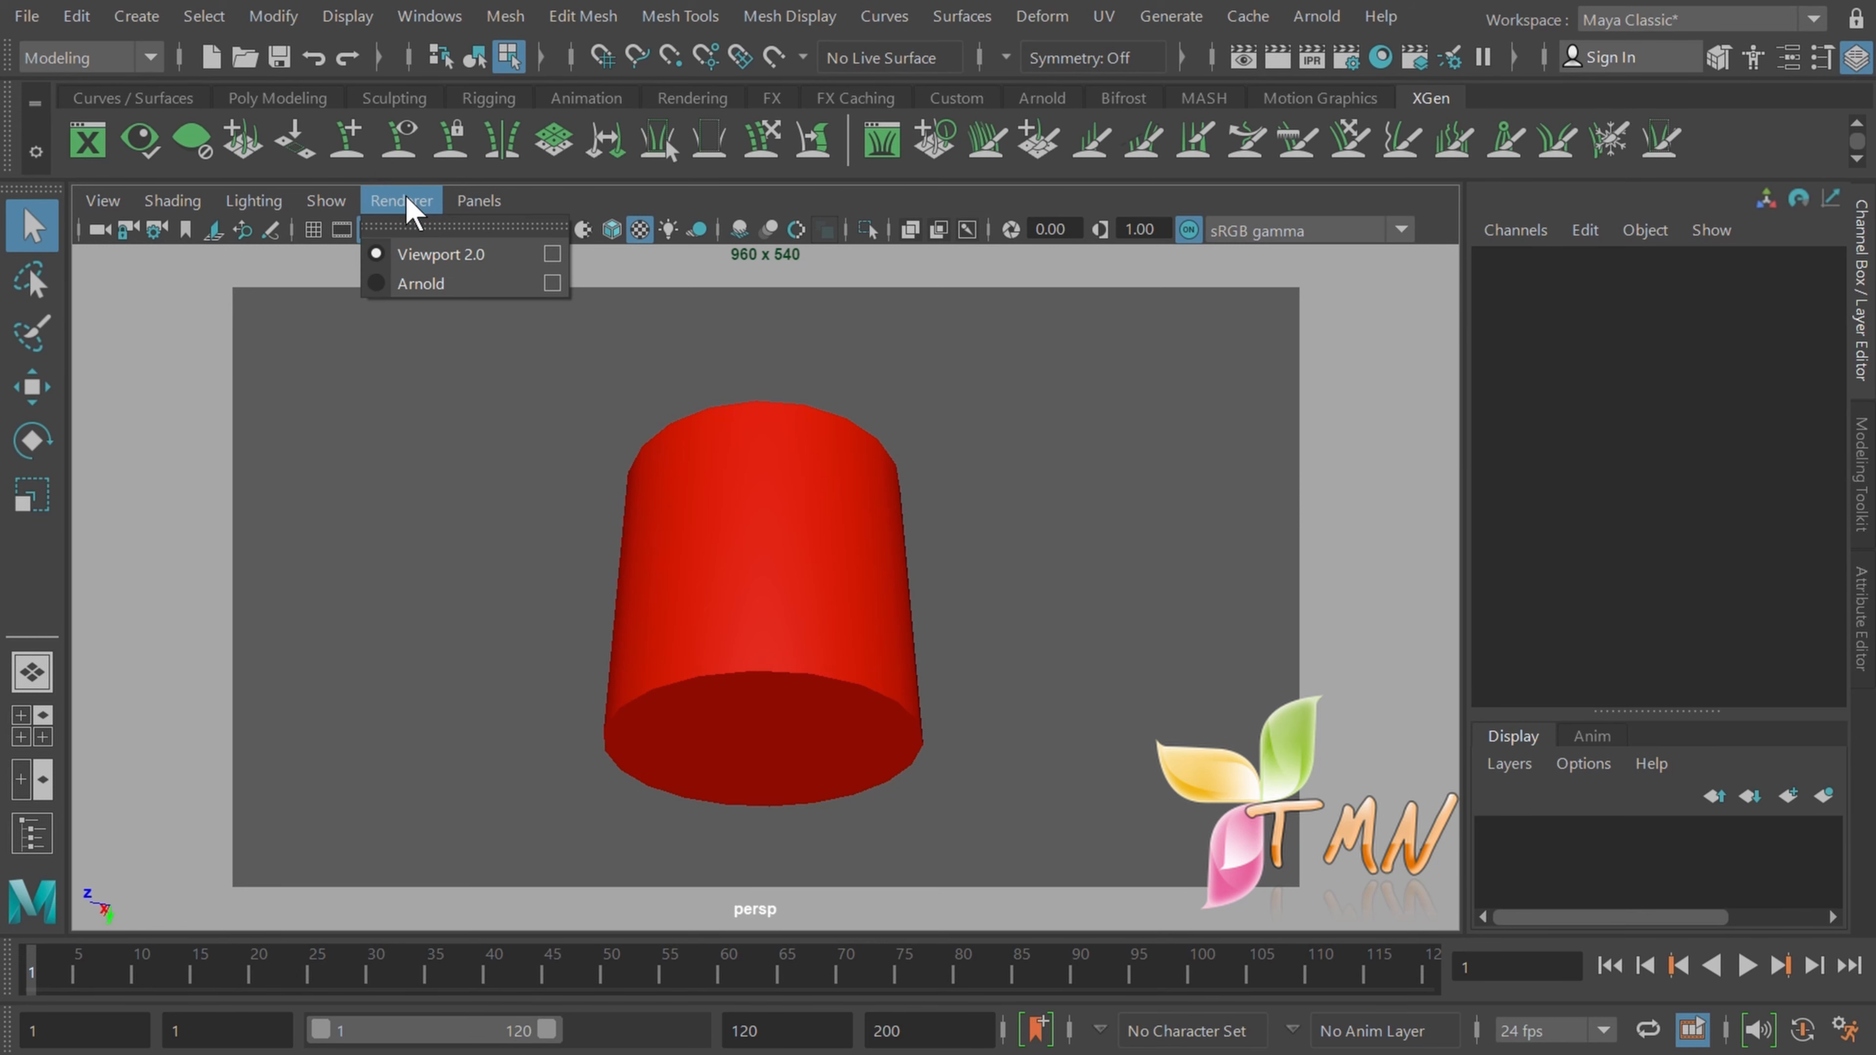
{"action": "left_click", "coordinate": [420, 274]}
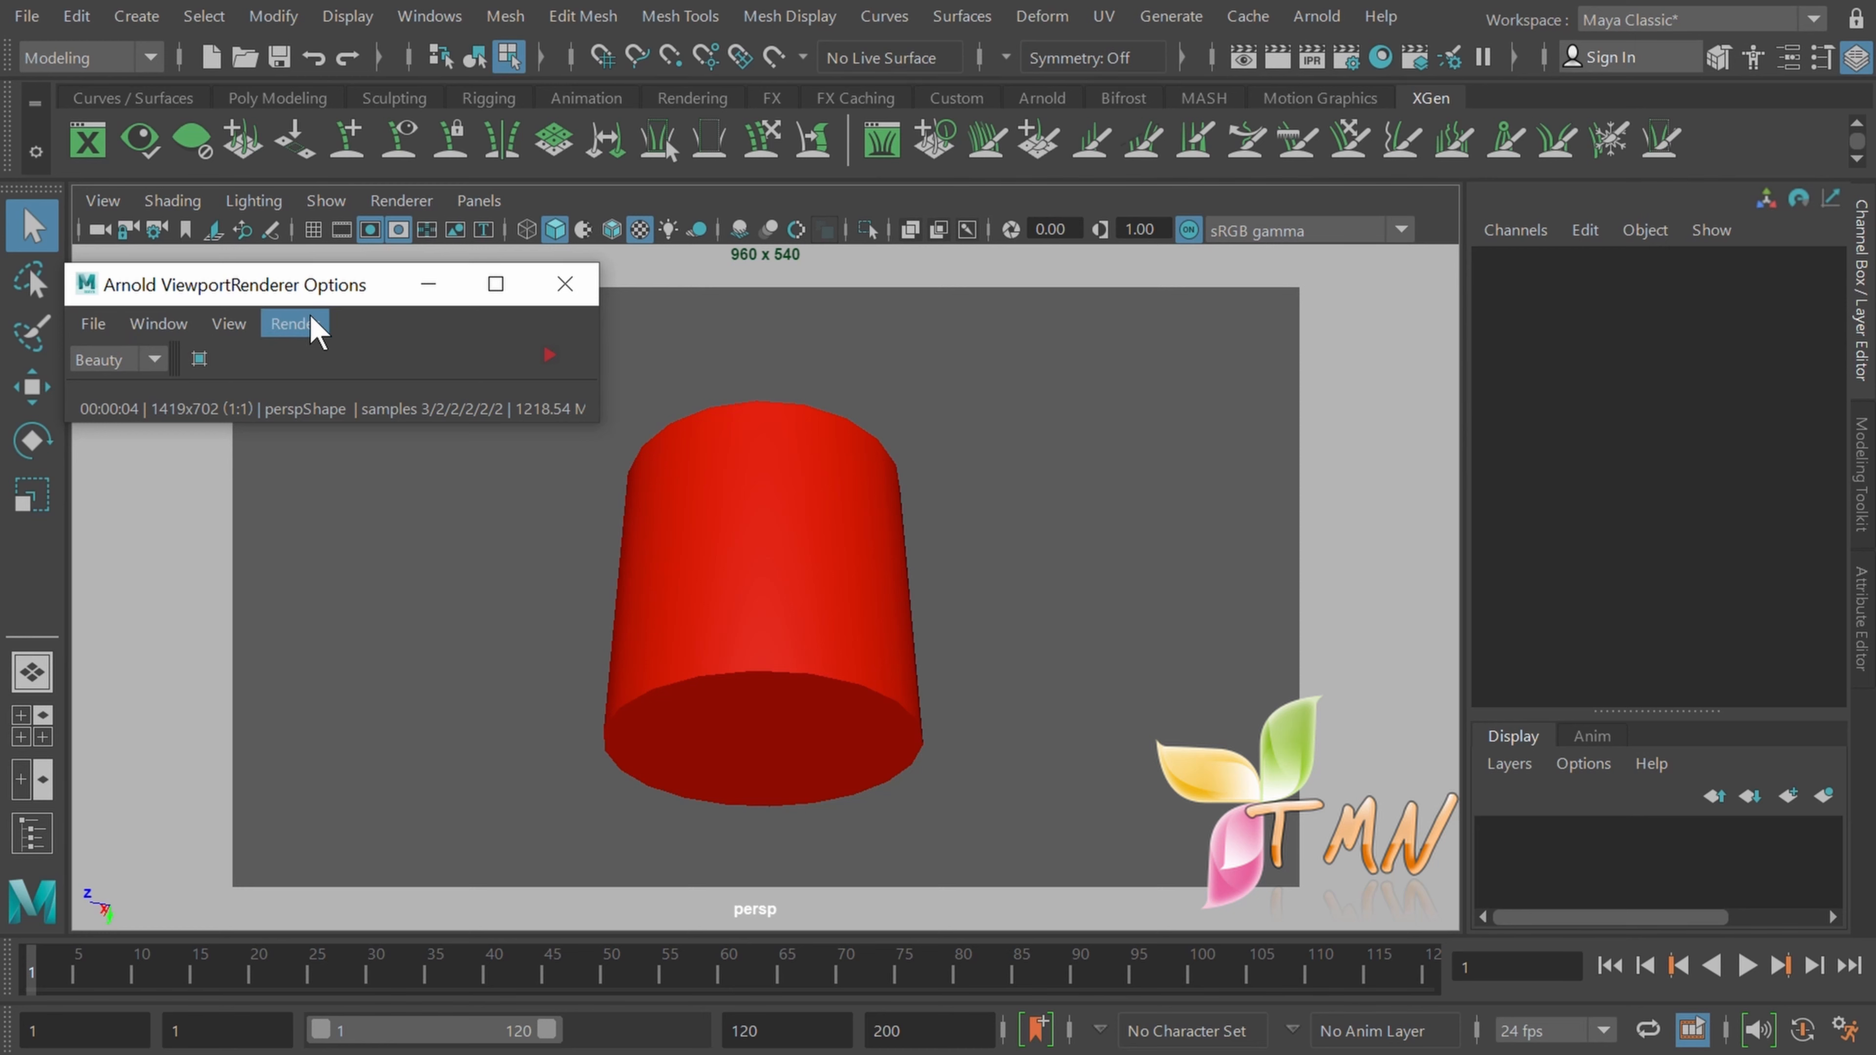
Step: Add an Arnold Physical Sky light to the scene
{"action": "left_click", "coordinate": [1311, 18]}
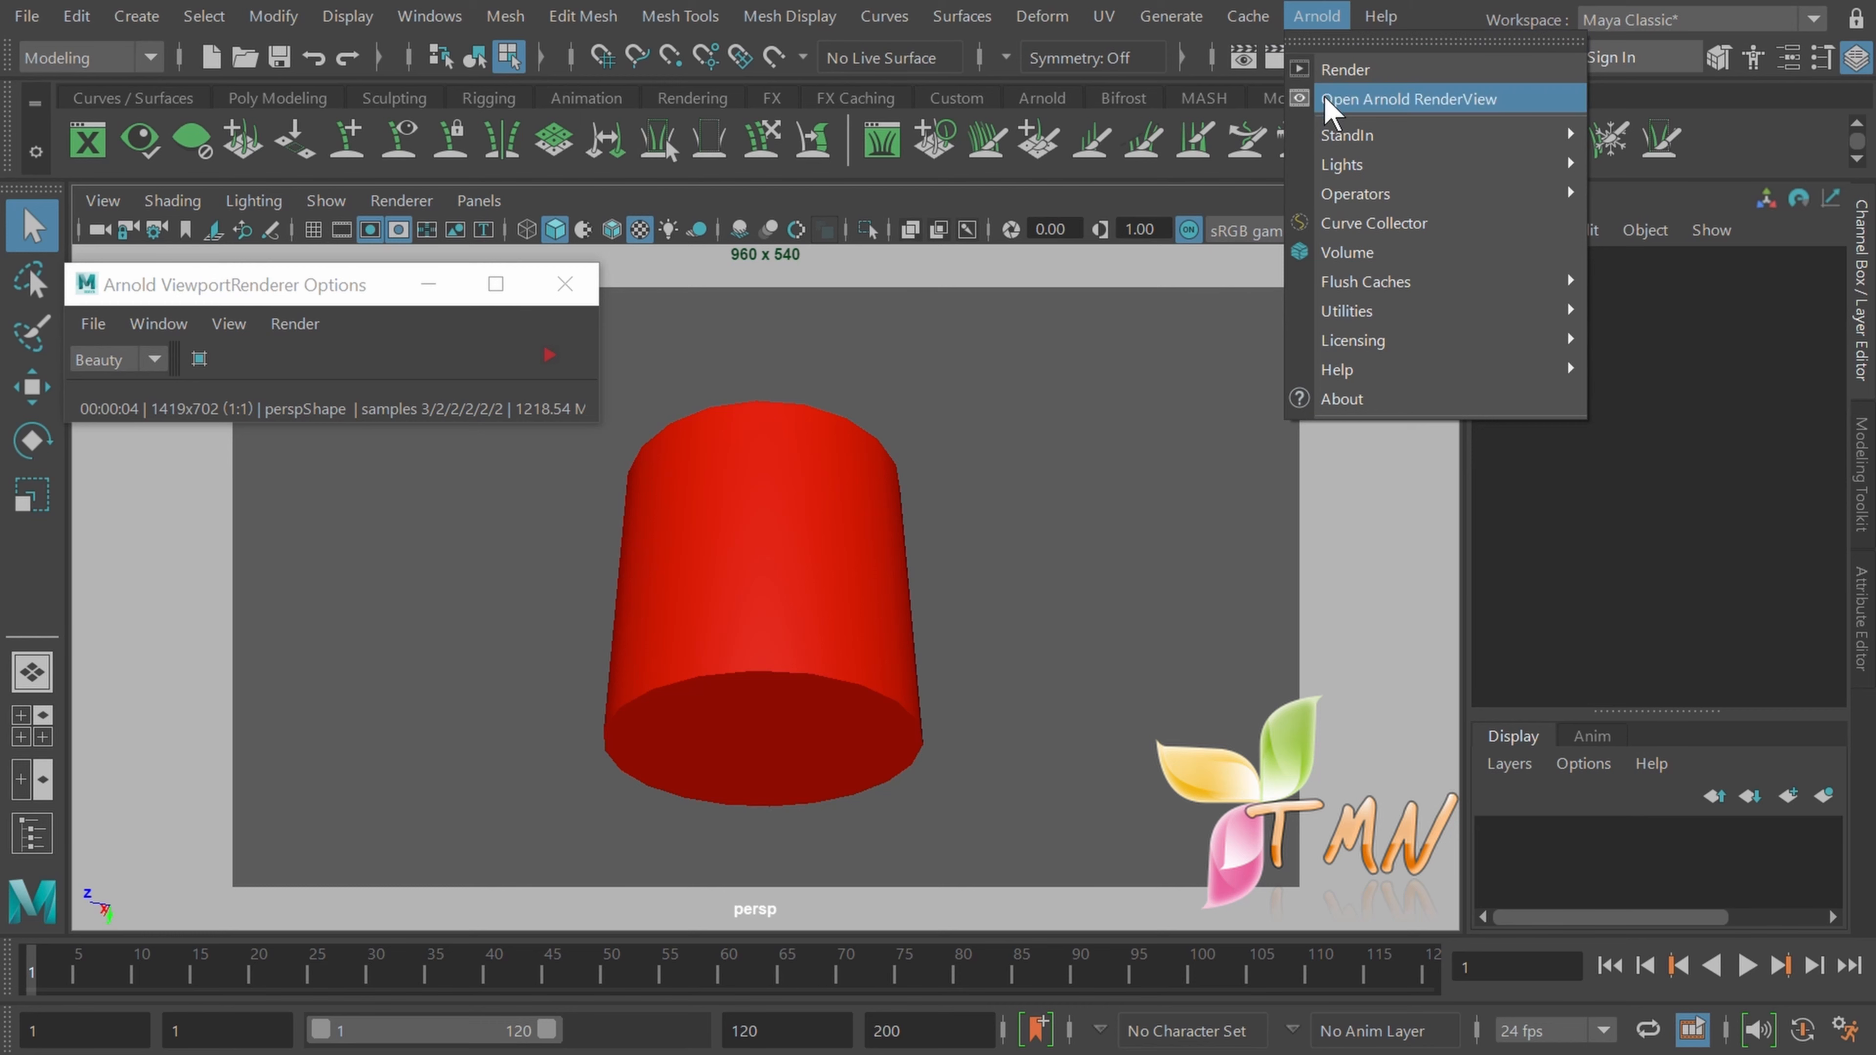
{"action": "mouse_move", "coordinate": [1330, 146]}
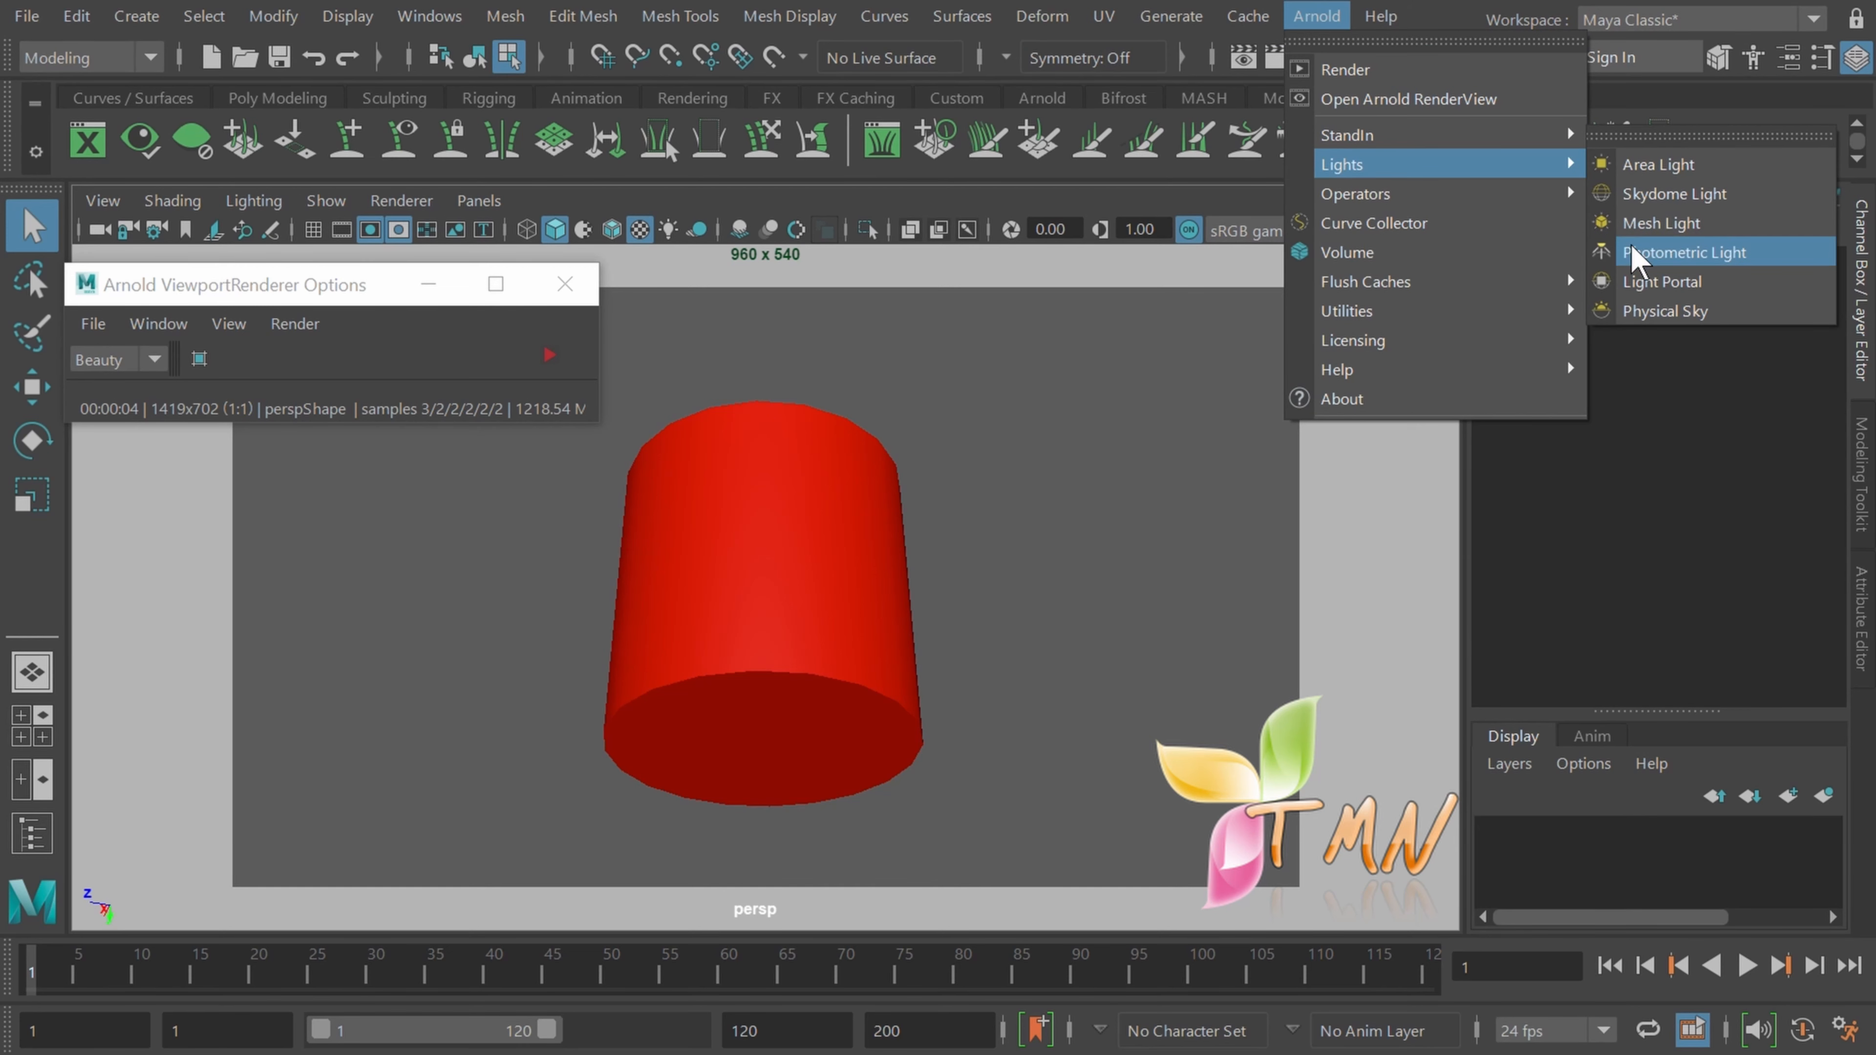
{"action": "left_click", "coordinate": [1641, 309]}
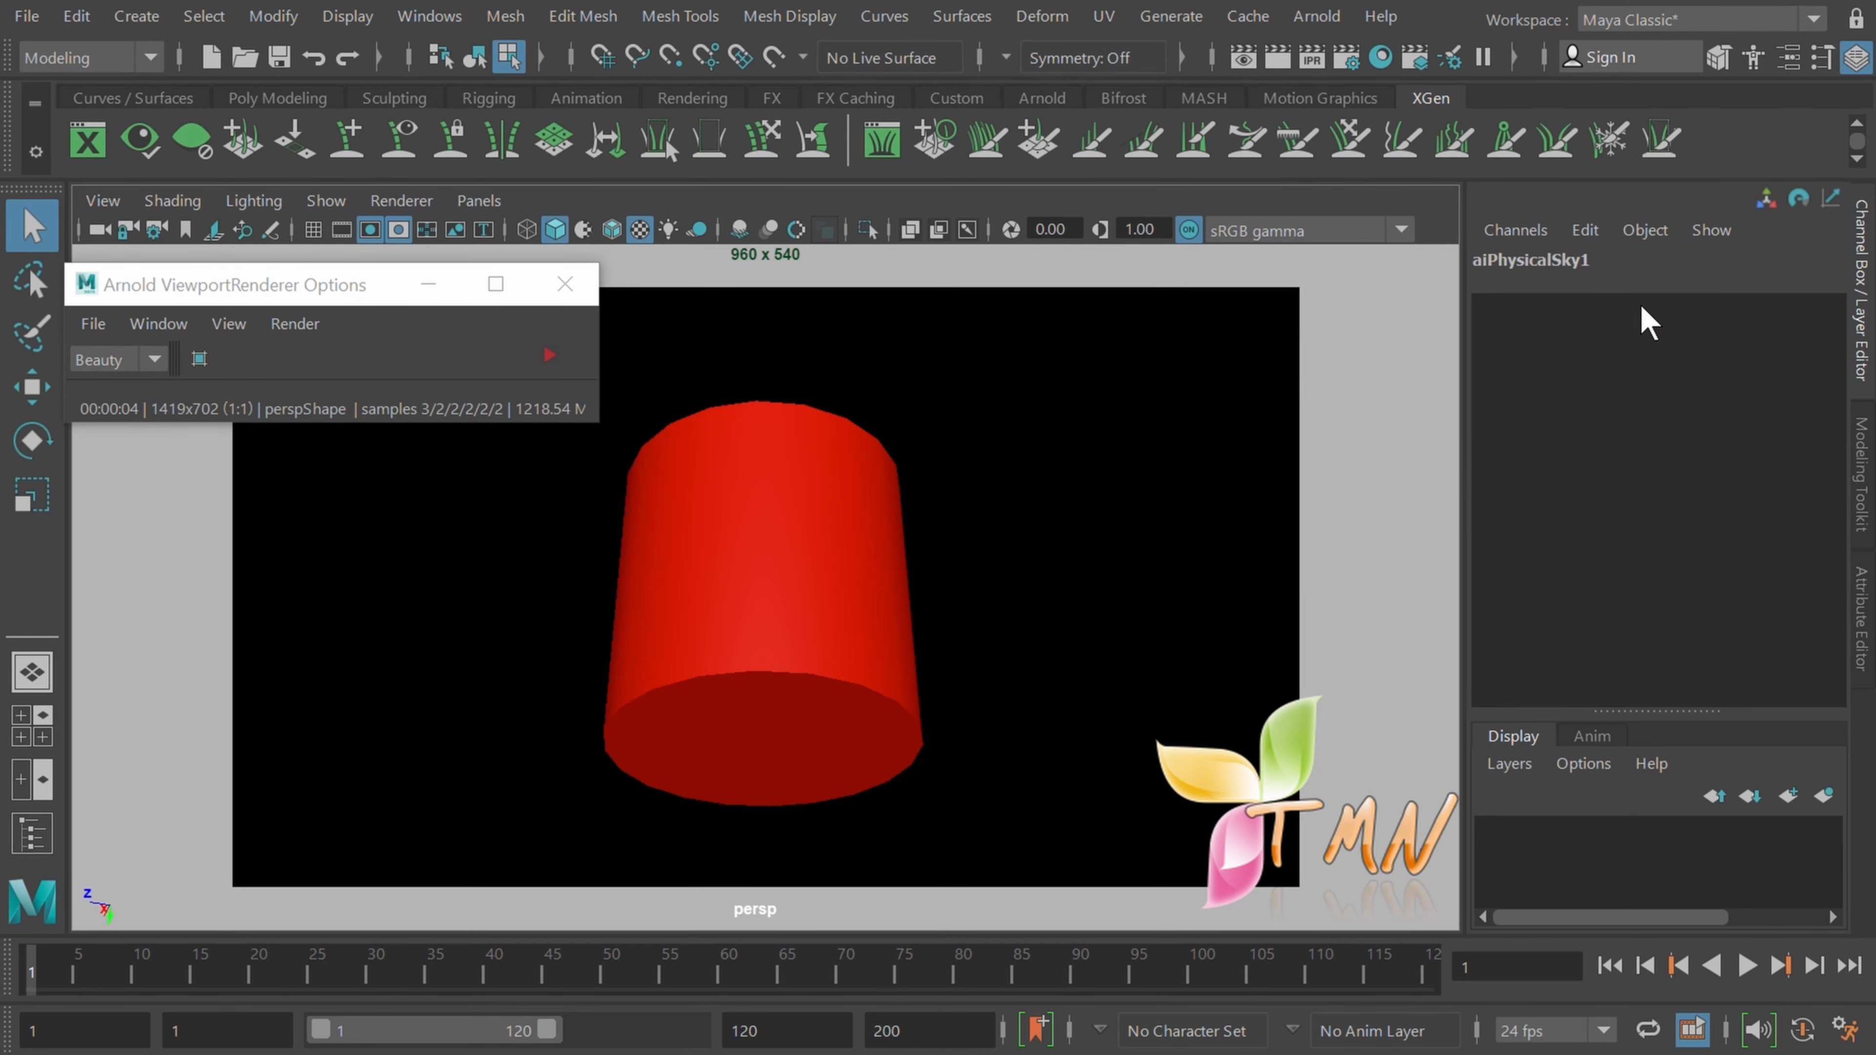
Step: Preview the cylinder from several angles with the Arnold viewport render, and finish by stopping the render and closing its options window
{"action": "left_click", "coordinate": [548, 356]}
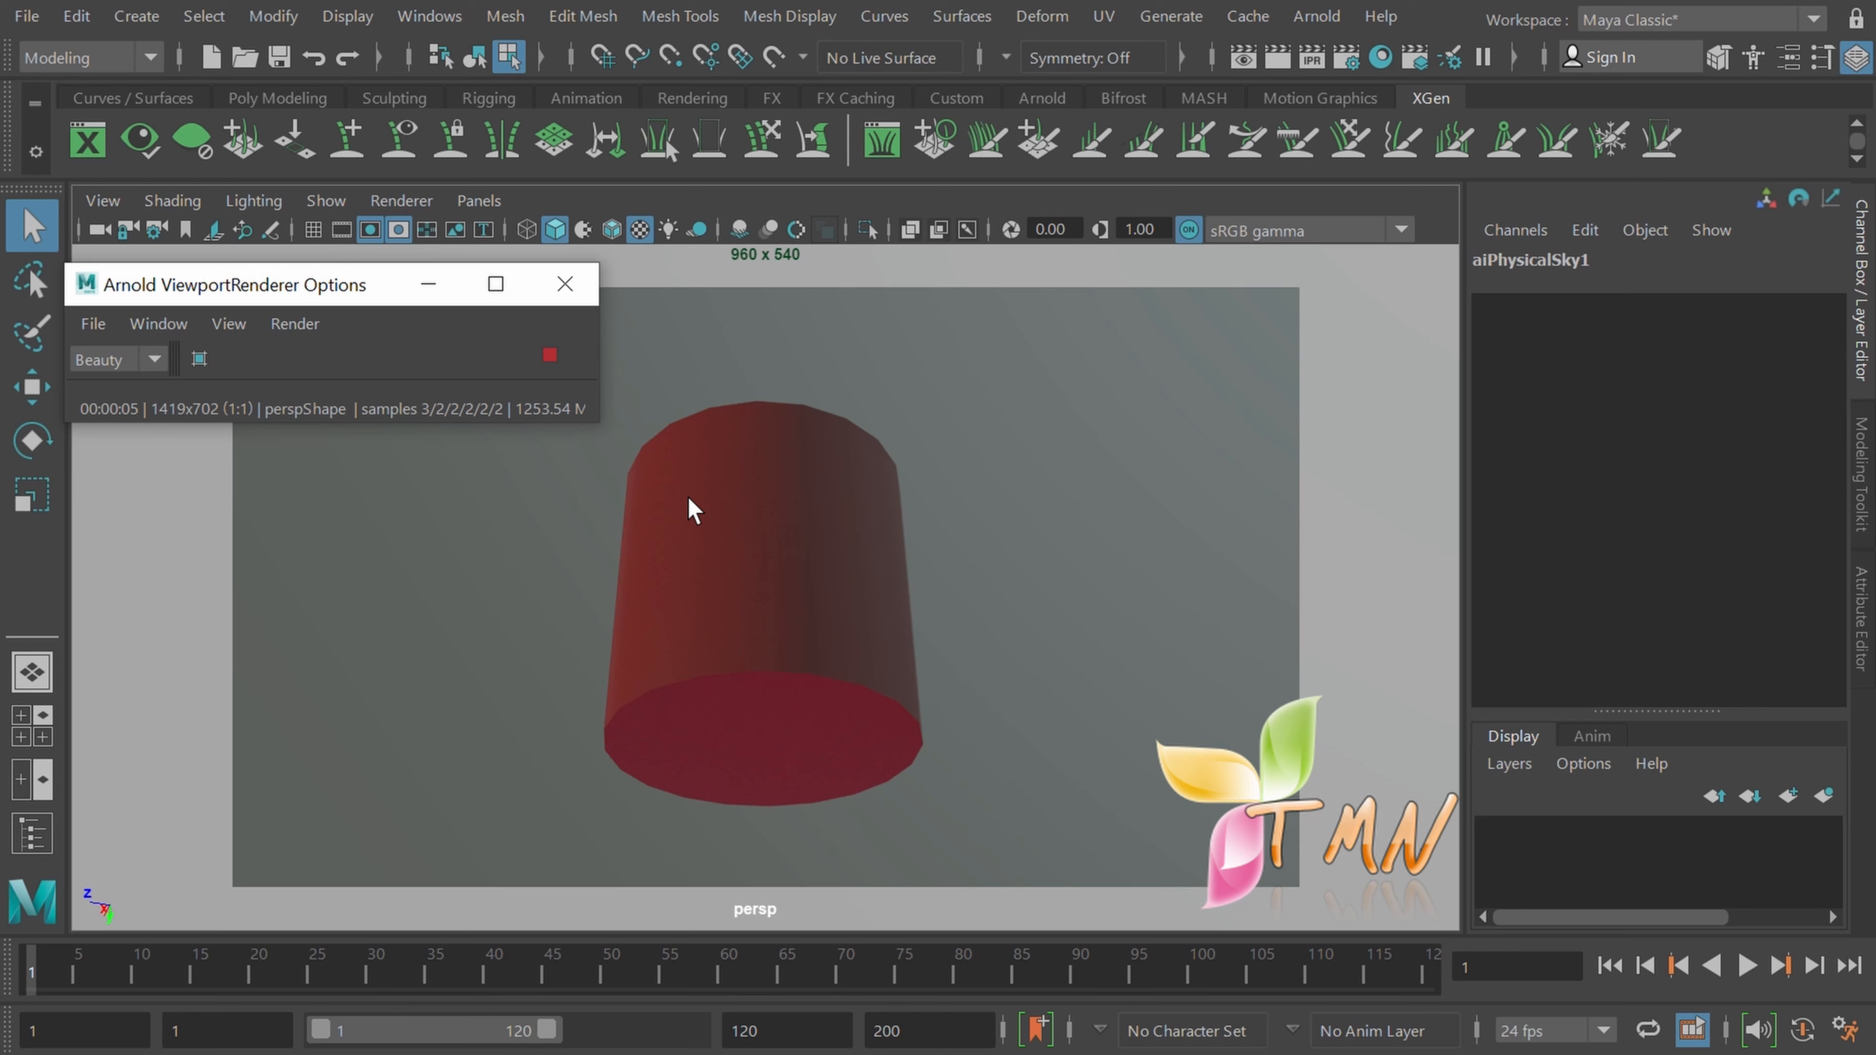
{"action": "left_click_drag", "start_coordinate": [687, 490], "coordinate": [701, 559], "text": "alt"}
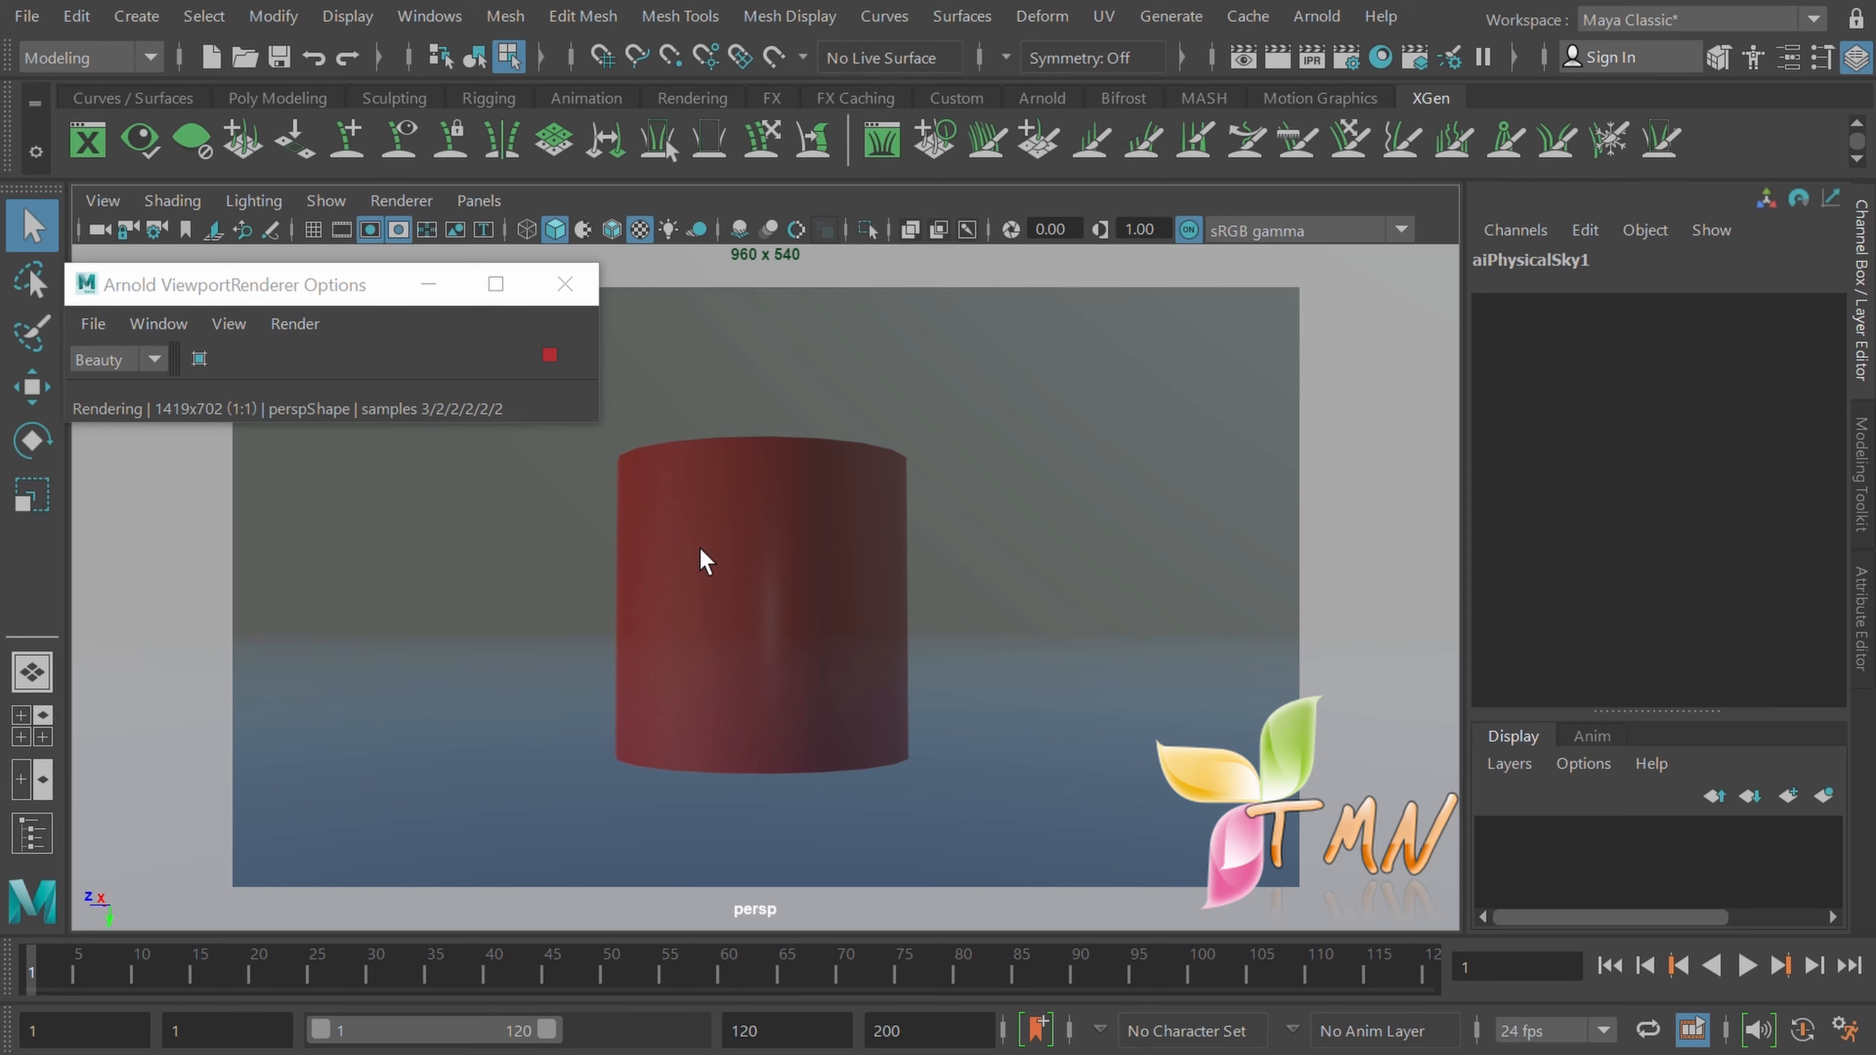
{"action": "left_click_drag", "start_coordinate": [702, 550], "coordinate": [707, 448], "text": "alt"}
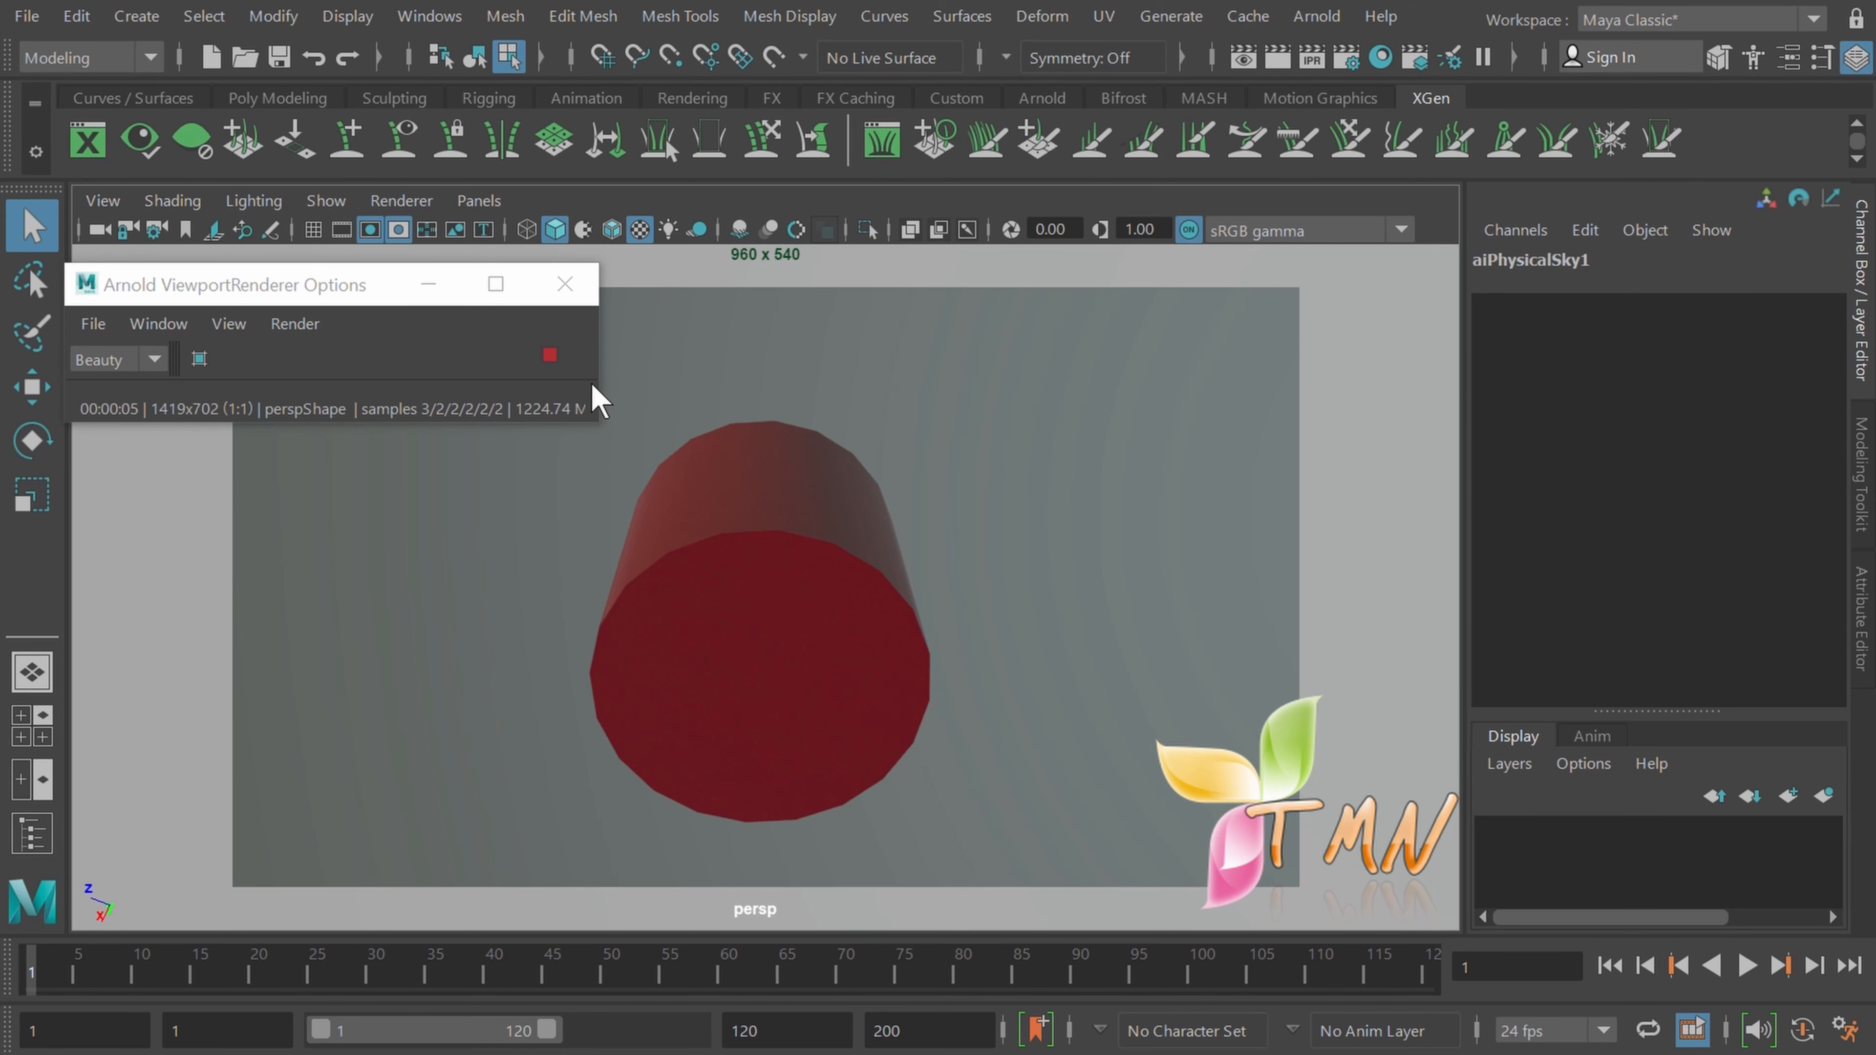
{"action": "left_click", "coordinate": [550, 355]}
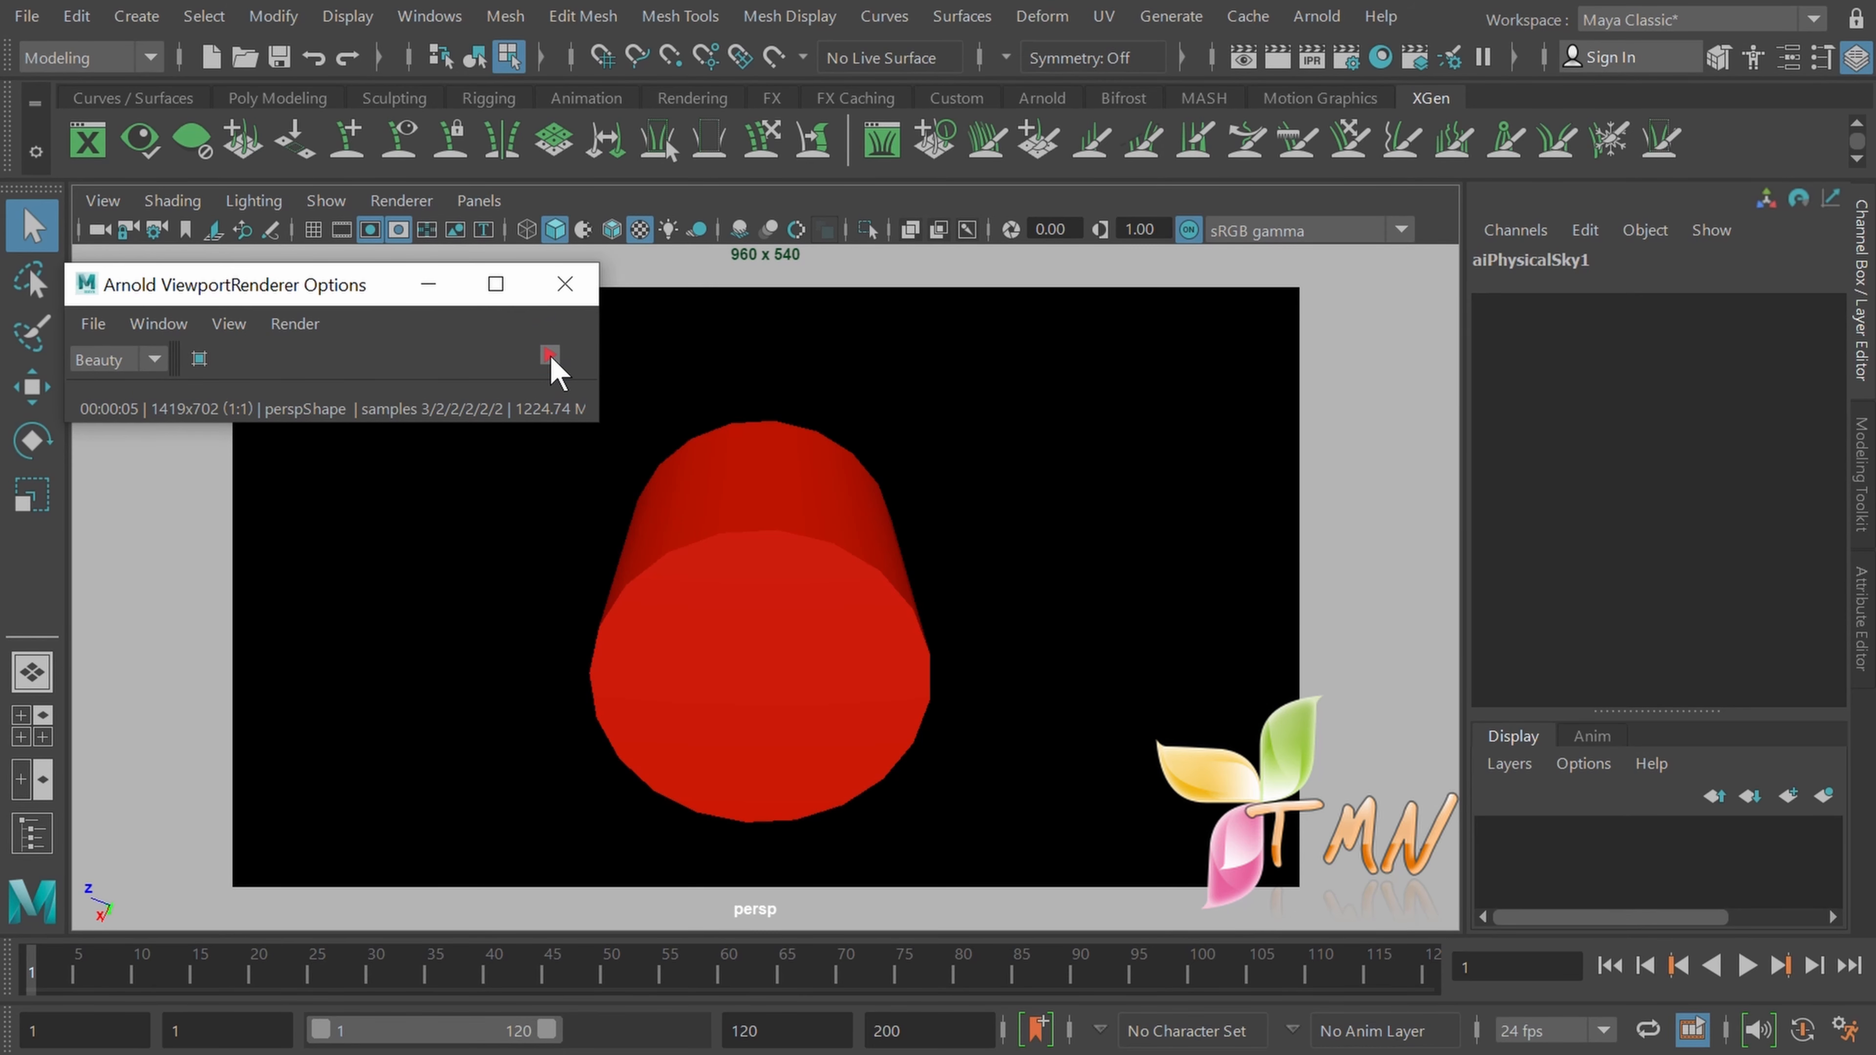
{"action": "left_click", "coordinate": [562, 284]}
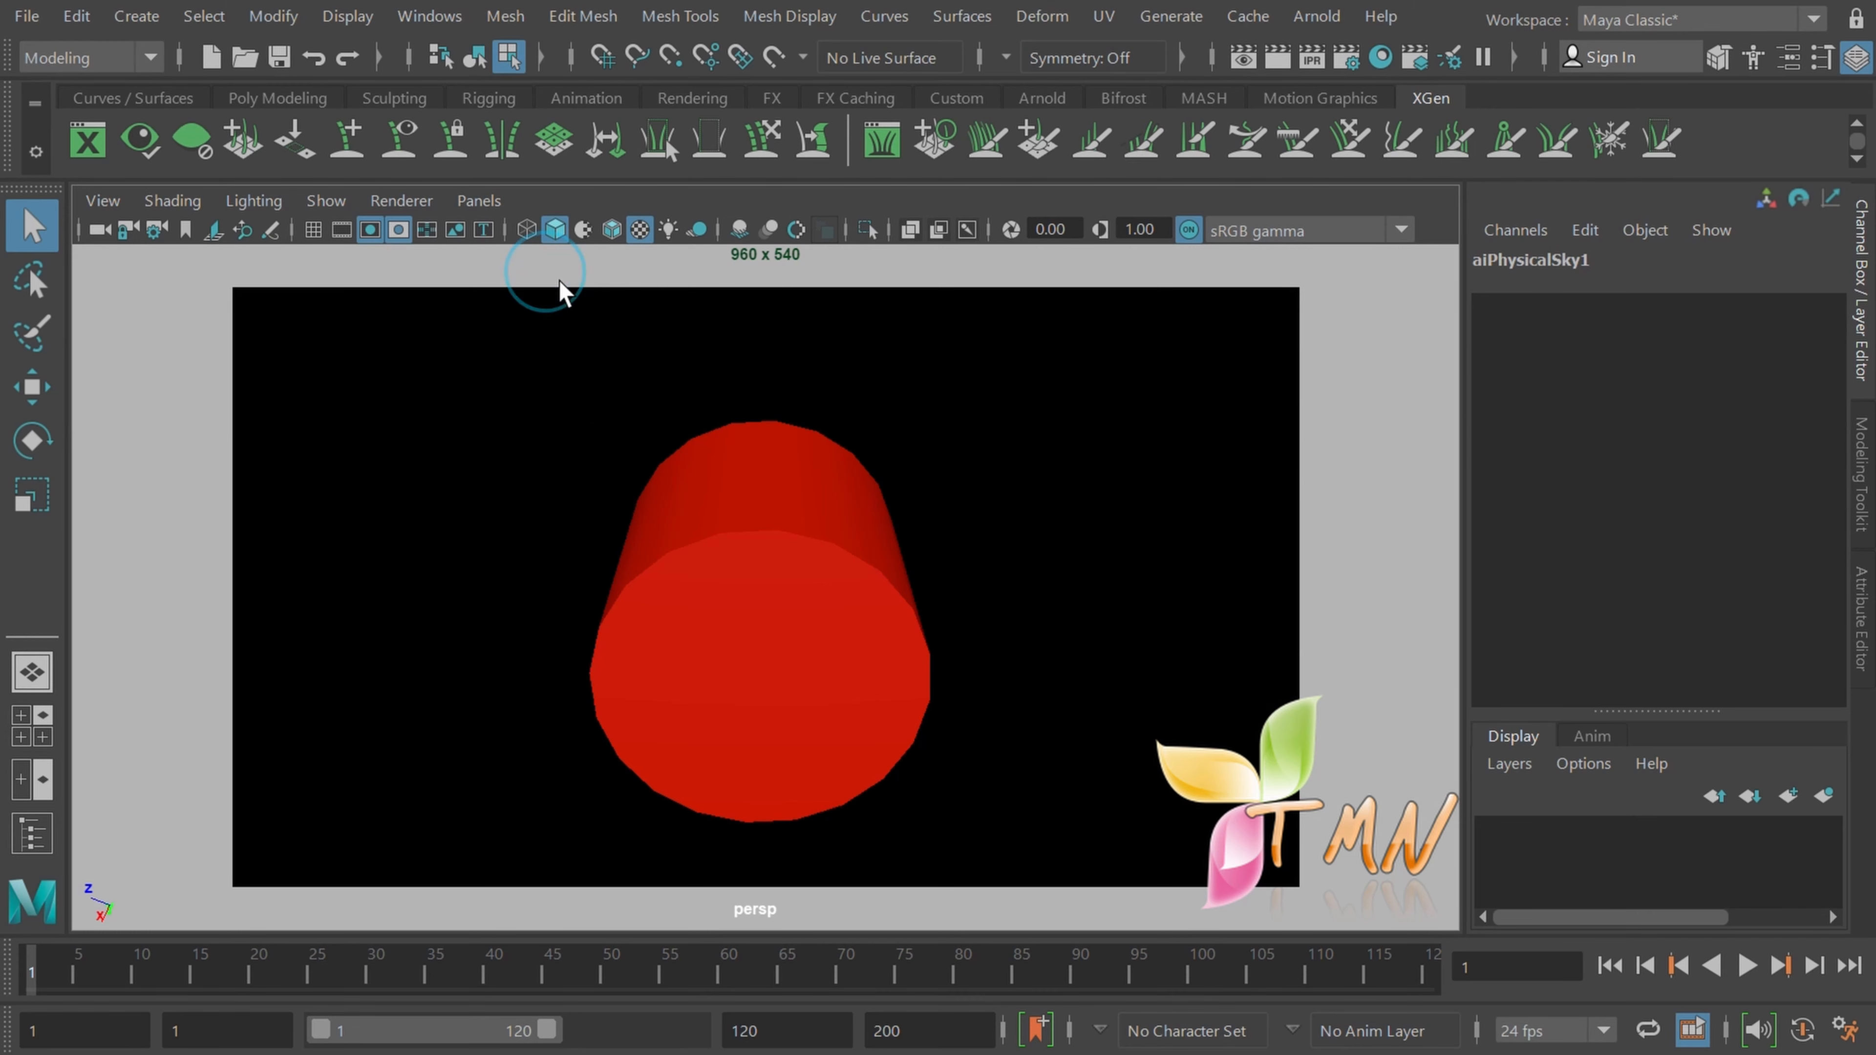
Step: Show the cylinder in the front orthographic view and the side orthographic view
{"action": "left_click", "coordinate": [479, 201]}
{"action": "mouse_move", "coordinate": [506, 229]}
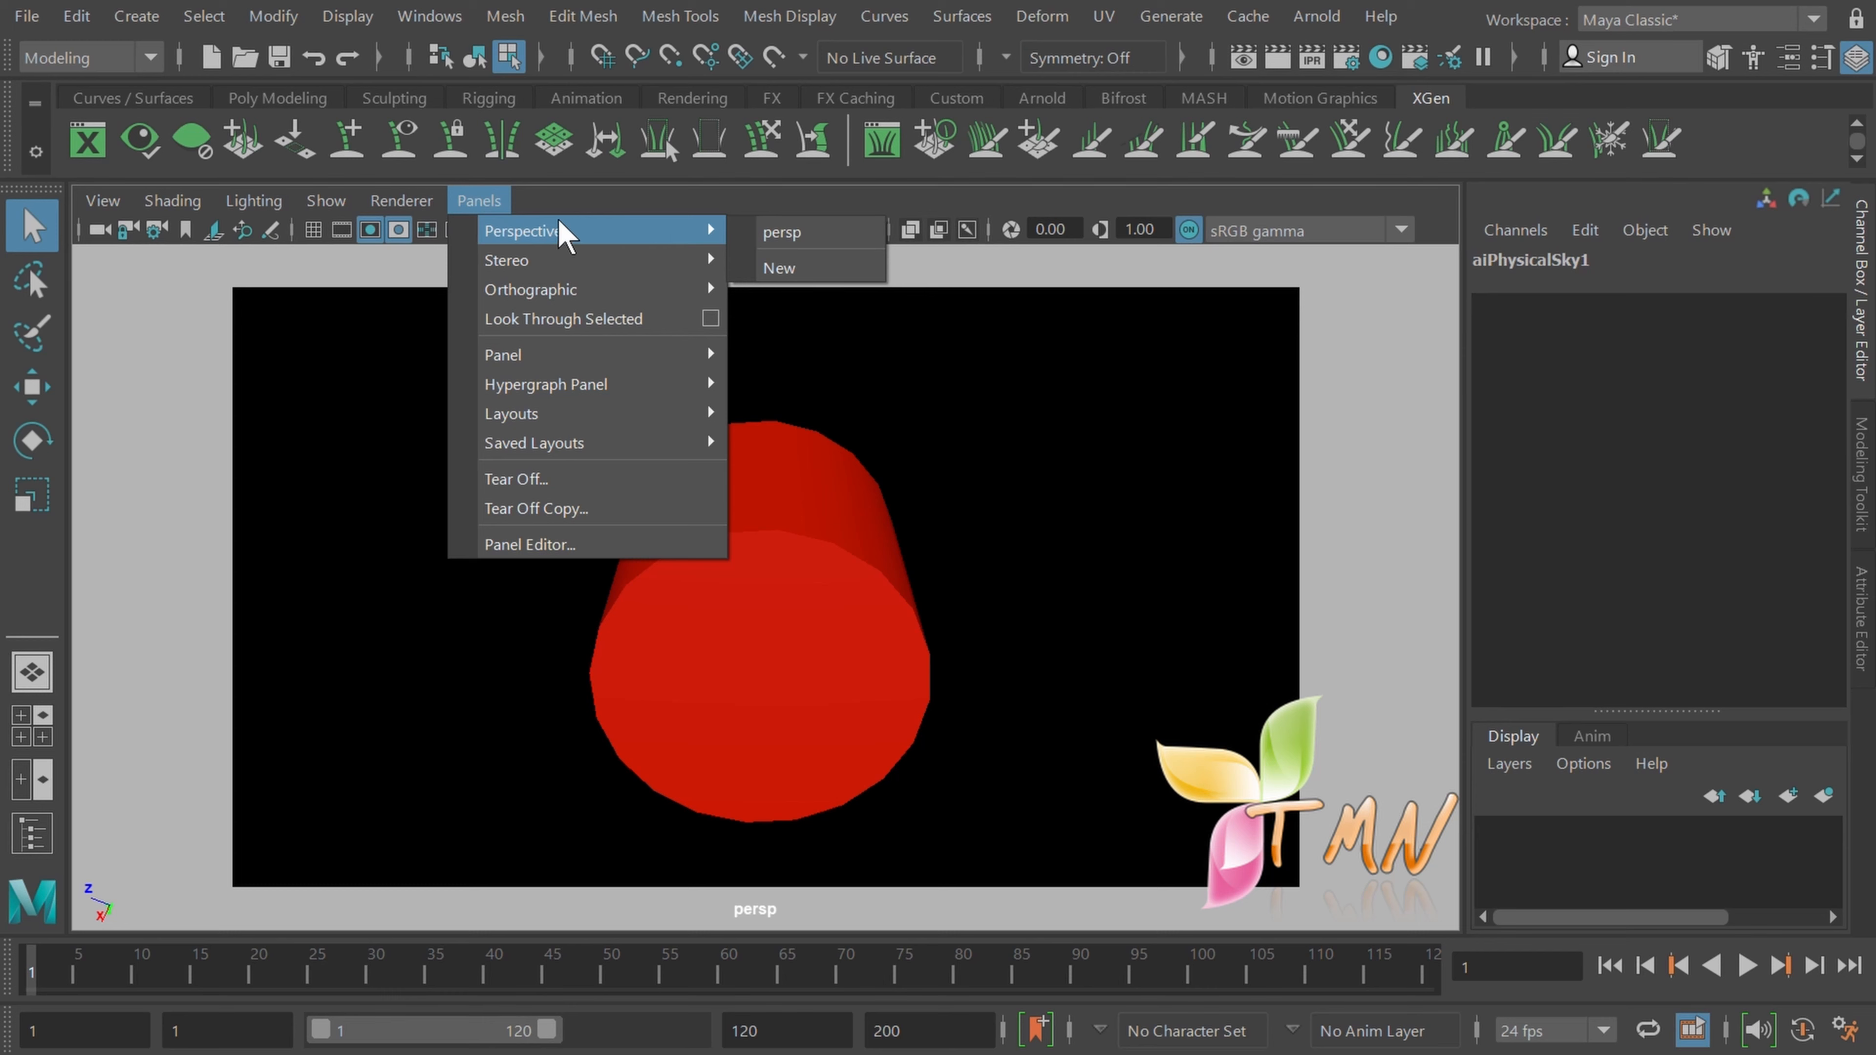
{"action": "mouse_move", "coordinate": [558, 270]}
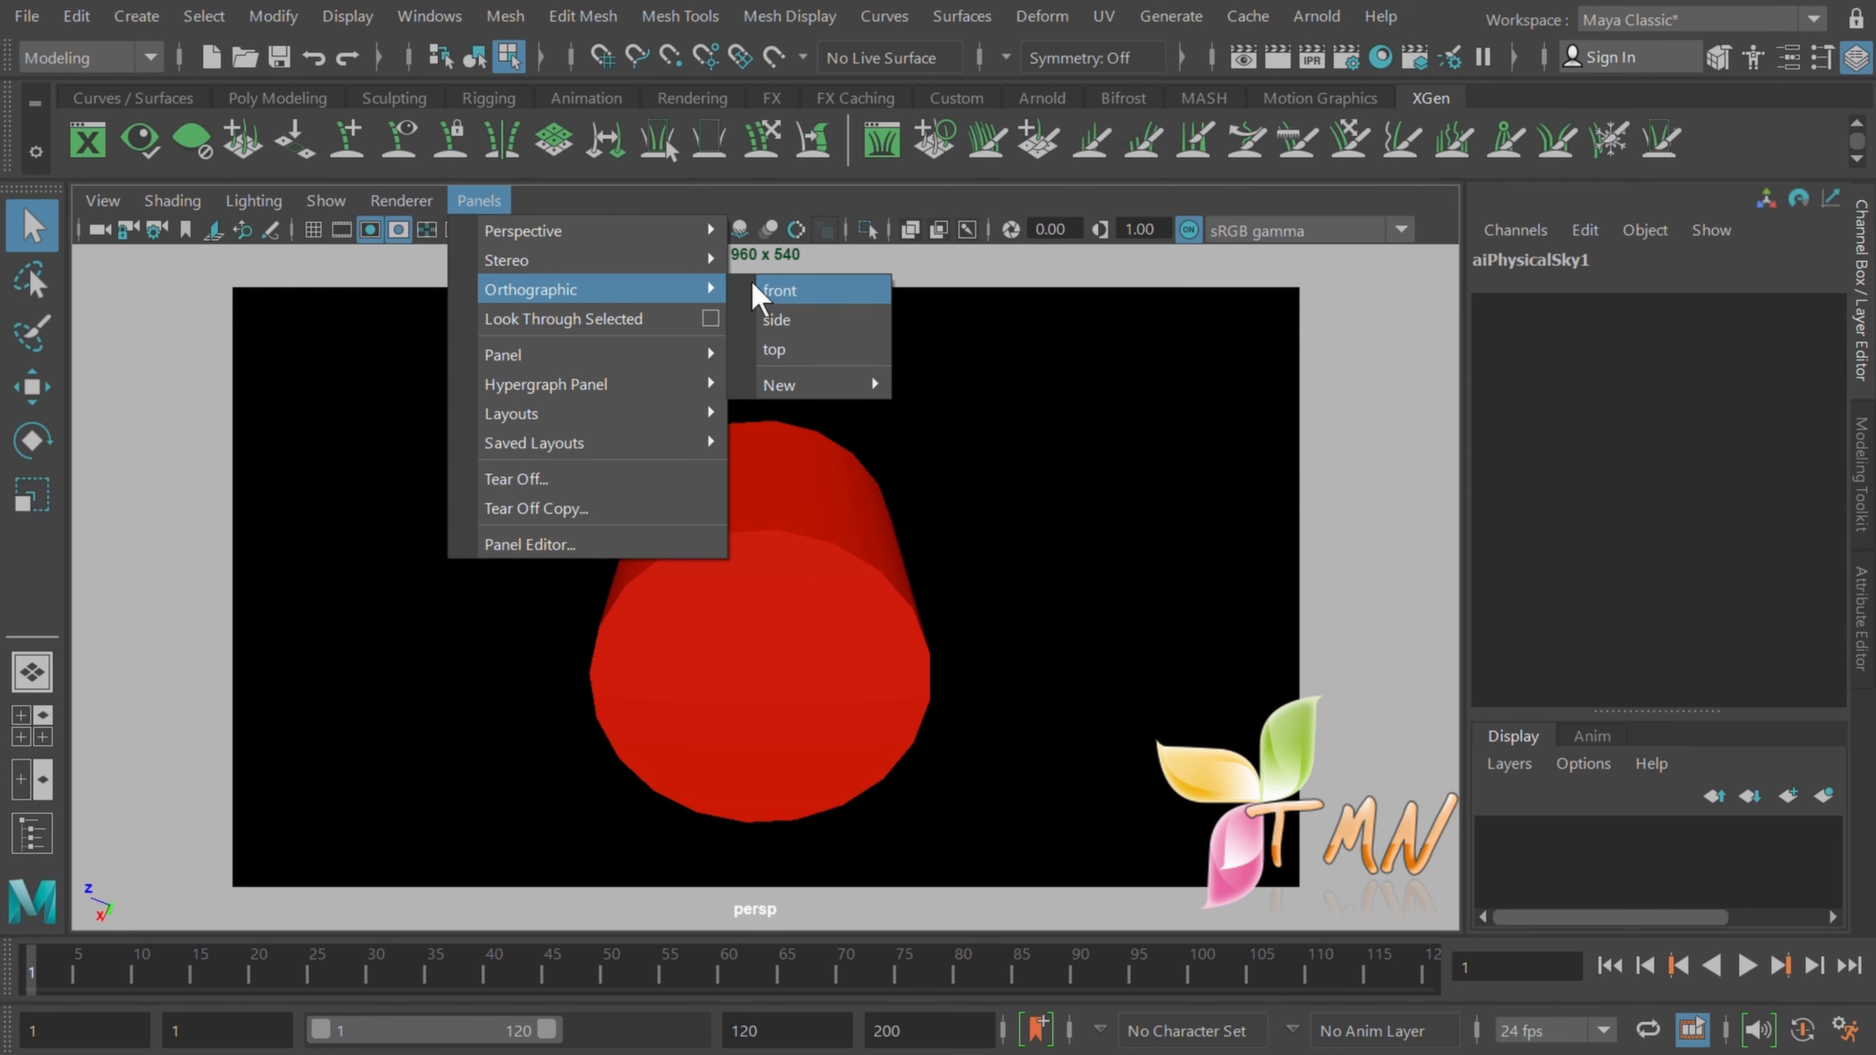
{"action": "left_click", "coordinate": [805, 290]}
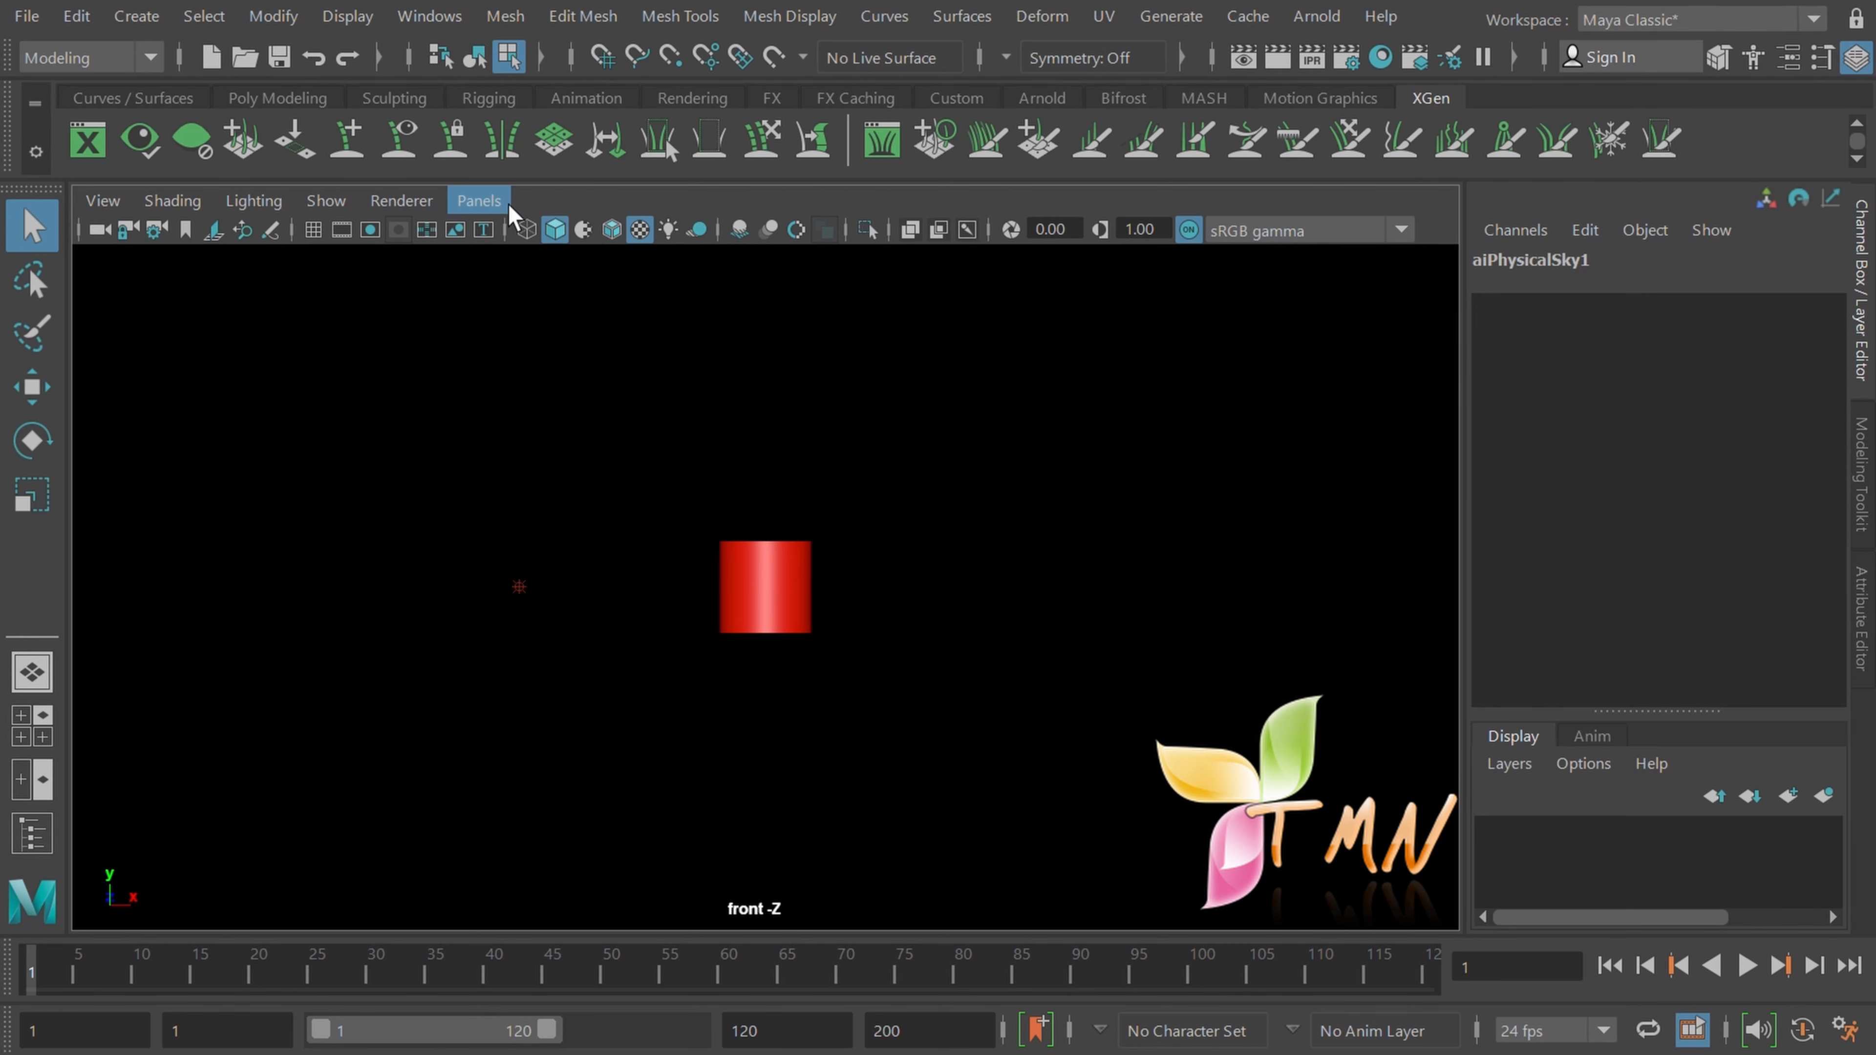
{"action": "left_click", "coordinate": [479, 200]}
{"action": "mouse_move", "coordinate": [545, 290]}
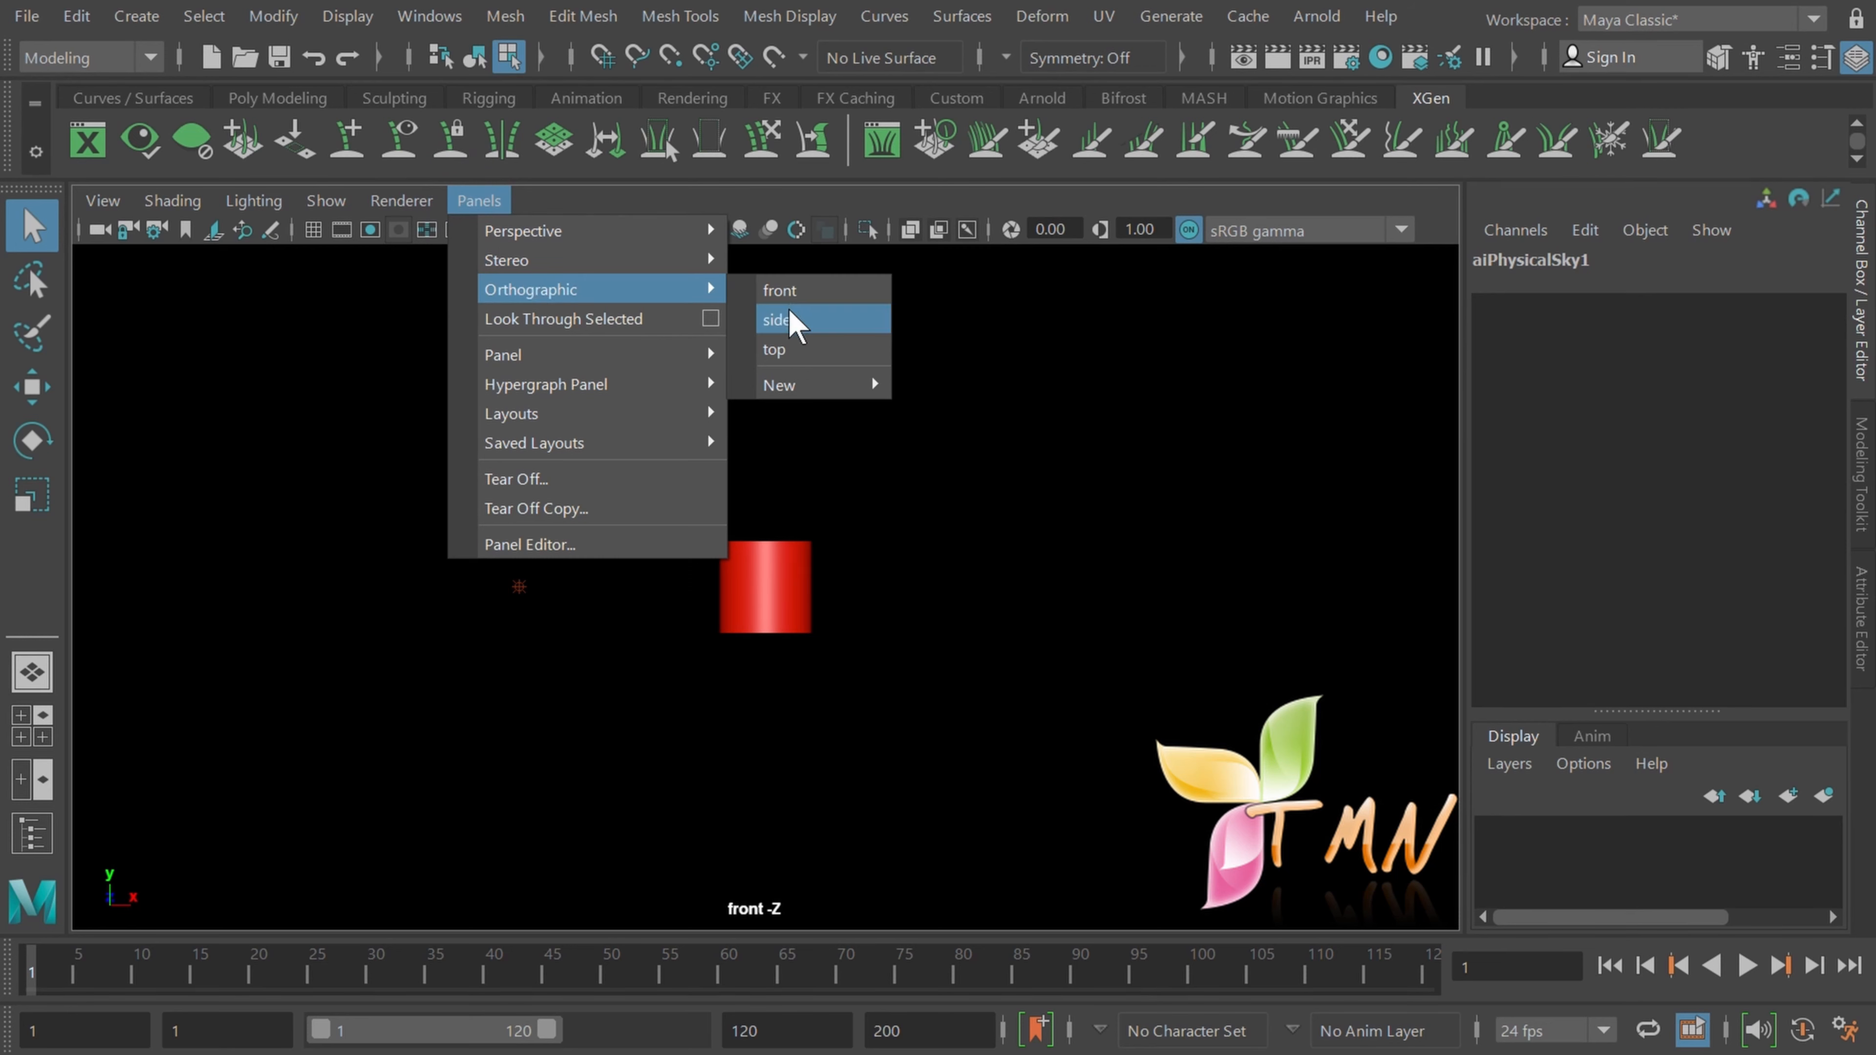
{"action": "left_click", "coordinate": [776, 319]}
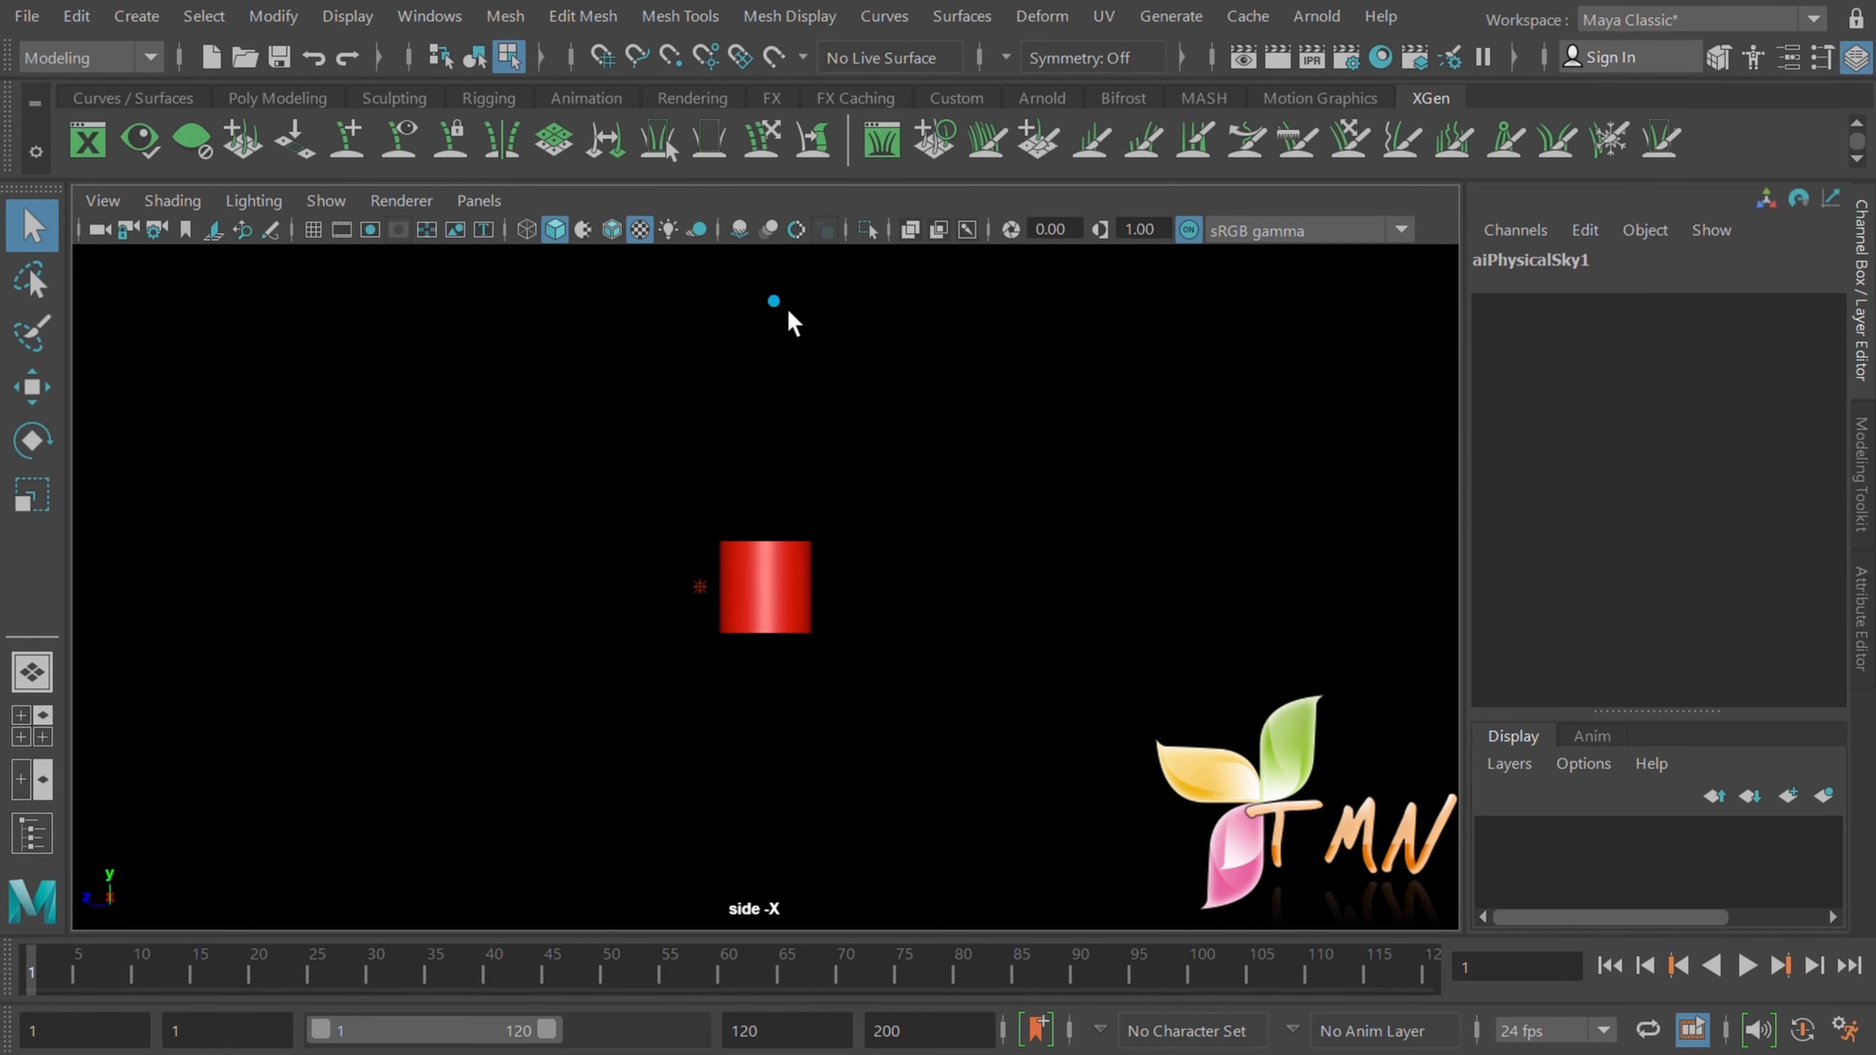
Step: Show the cylinder in the top orthographic view and return the panel to the persp camera
{"action": "left_click", "coordinate": [486, 198]}
{"action": "mouse_move", "coordinate": [515, 267]}
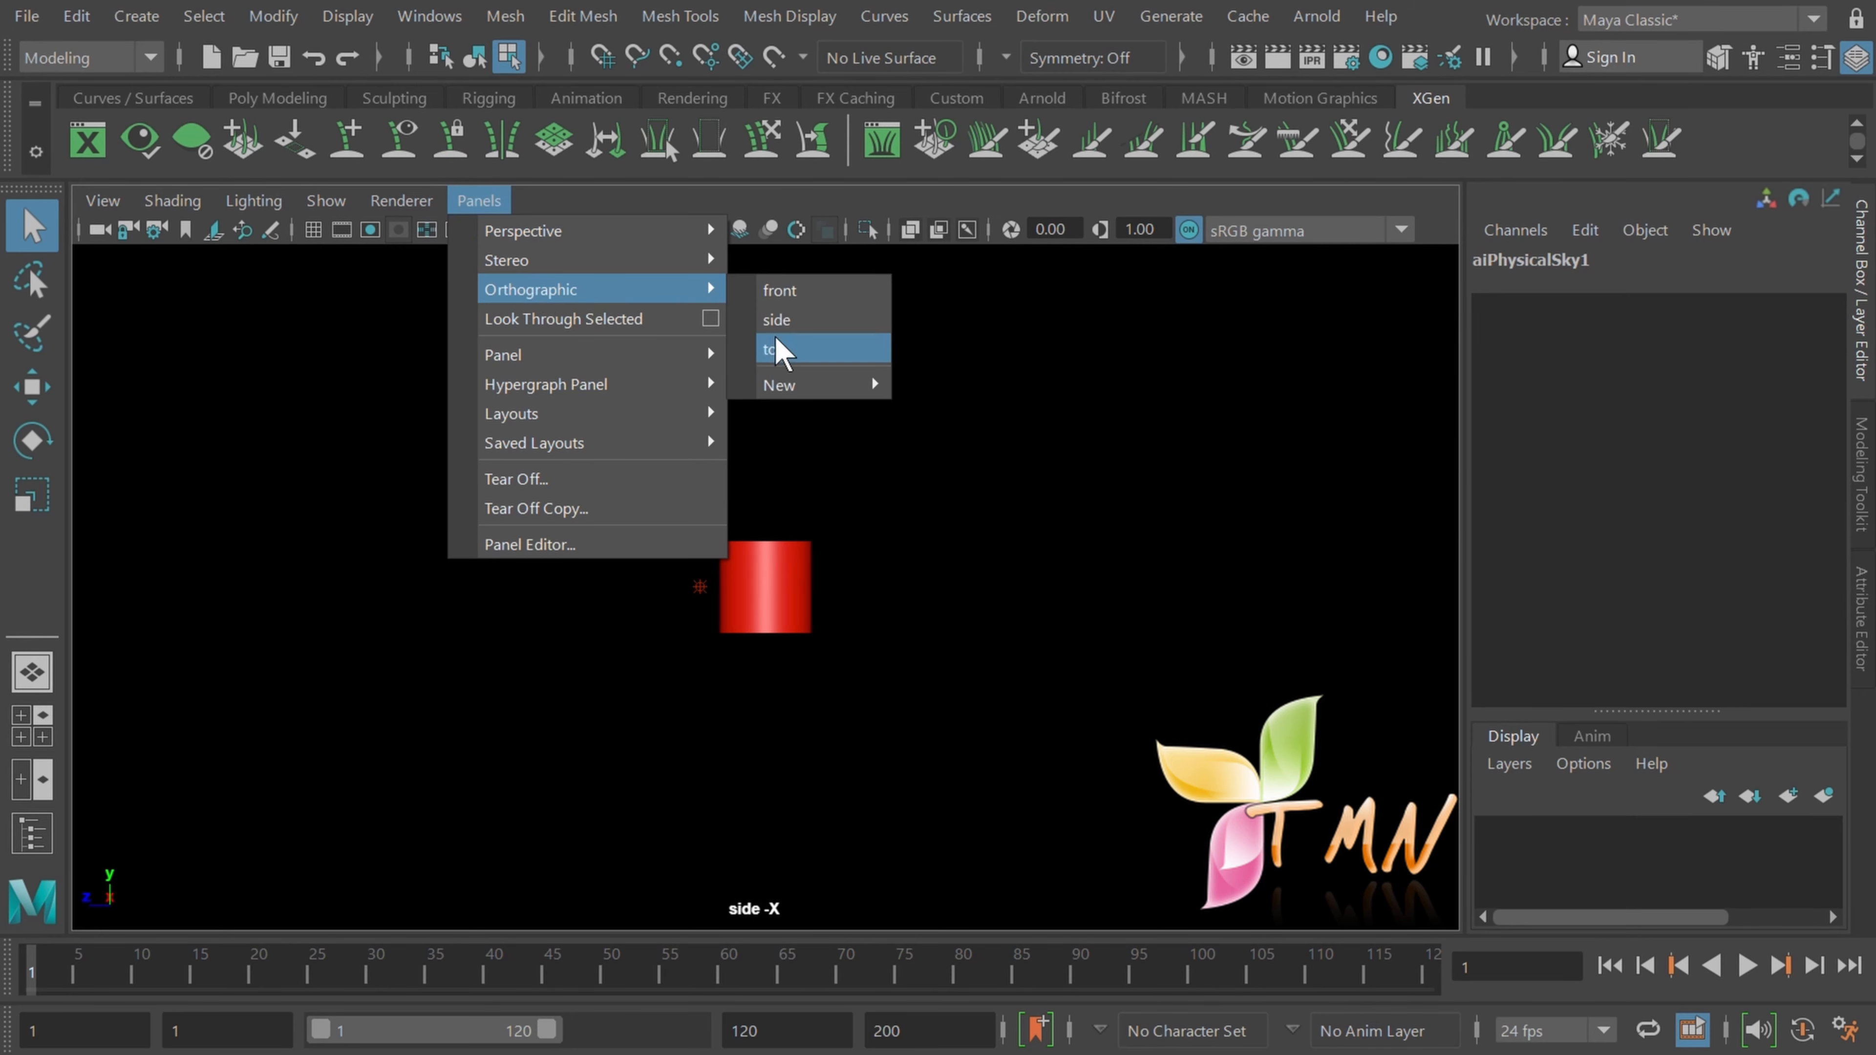
{"action": "left_click", "coordinate": [775, 344]}
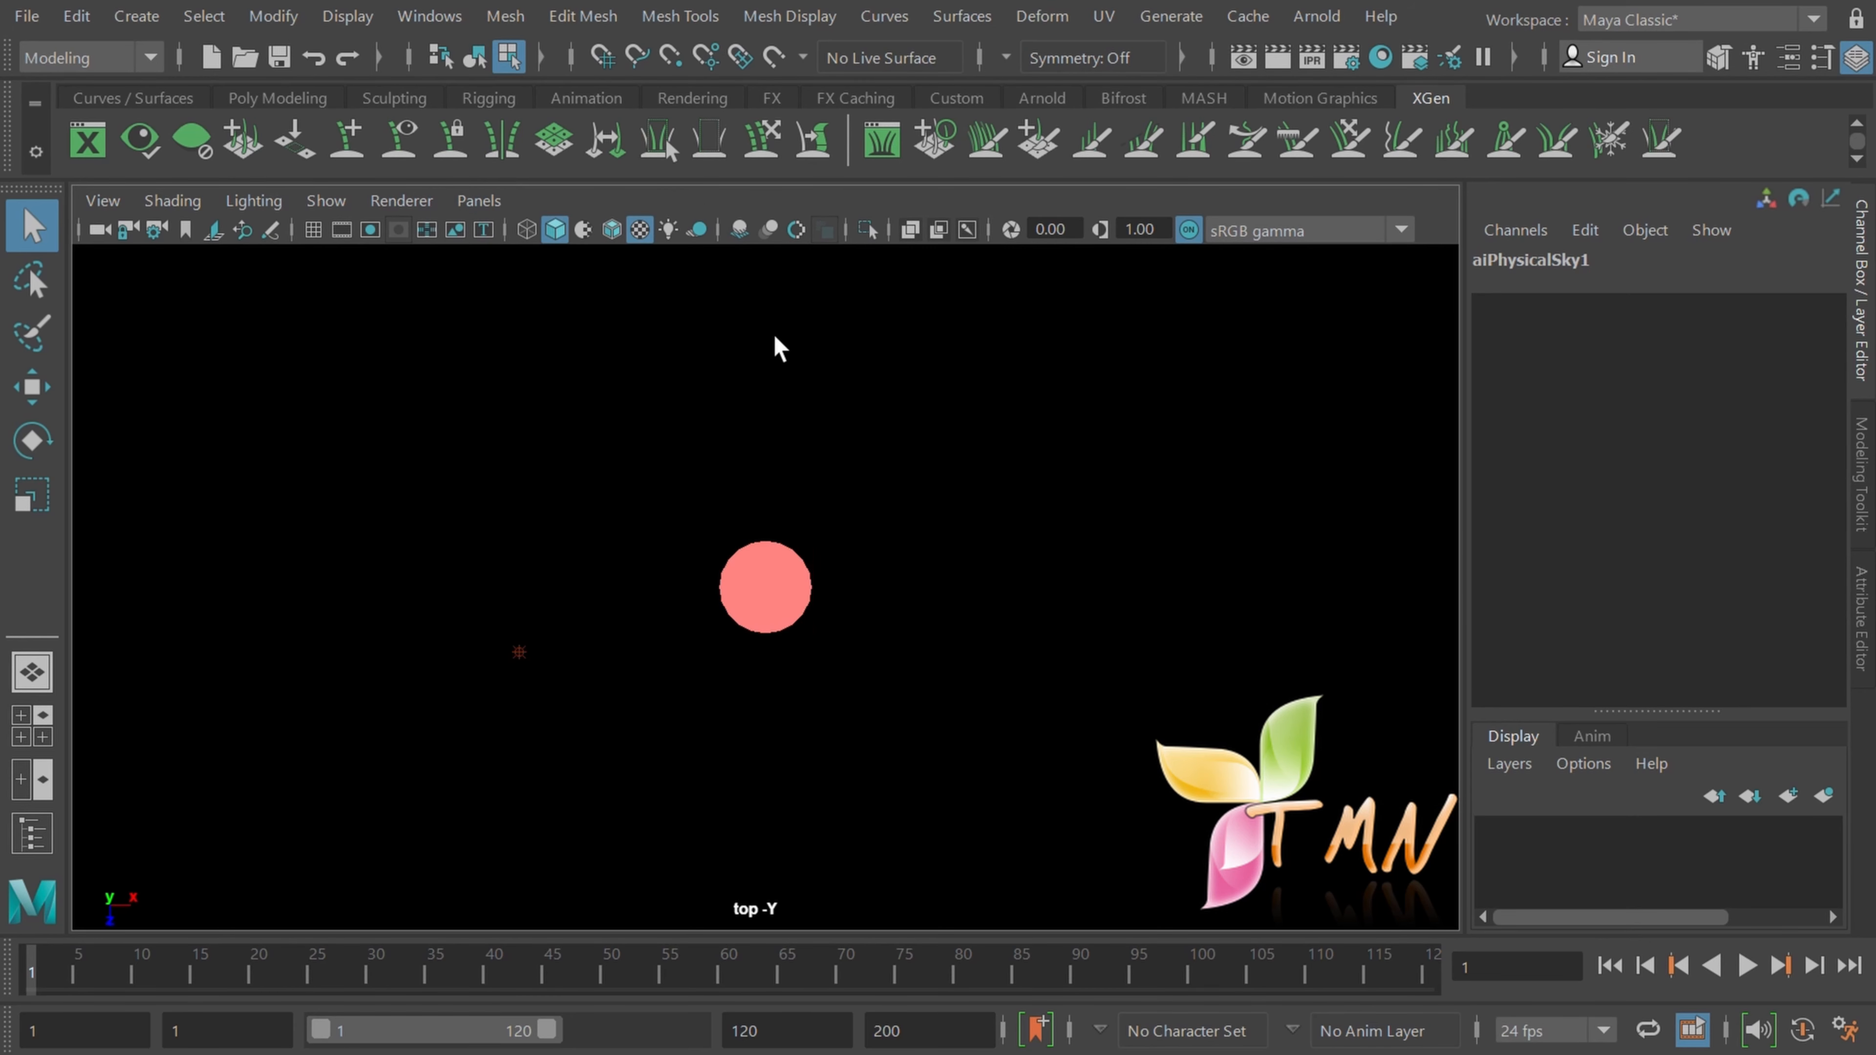
{"action": "left_click", "coordinate": [499, 207]}
{"action": "mouse_move", "coordinate": [517, 235]}
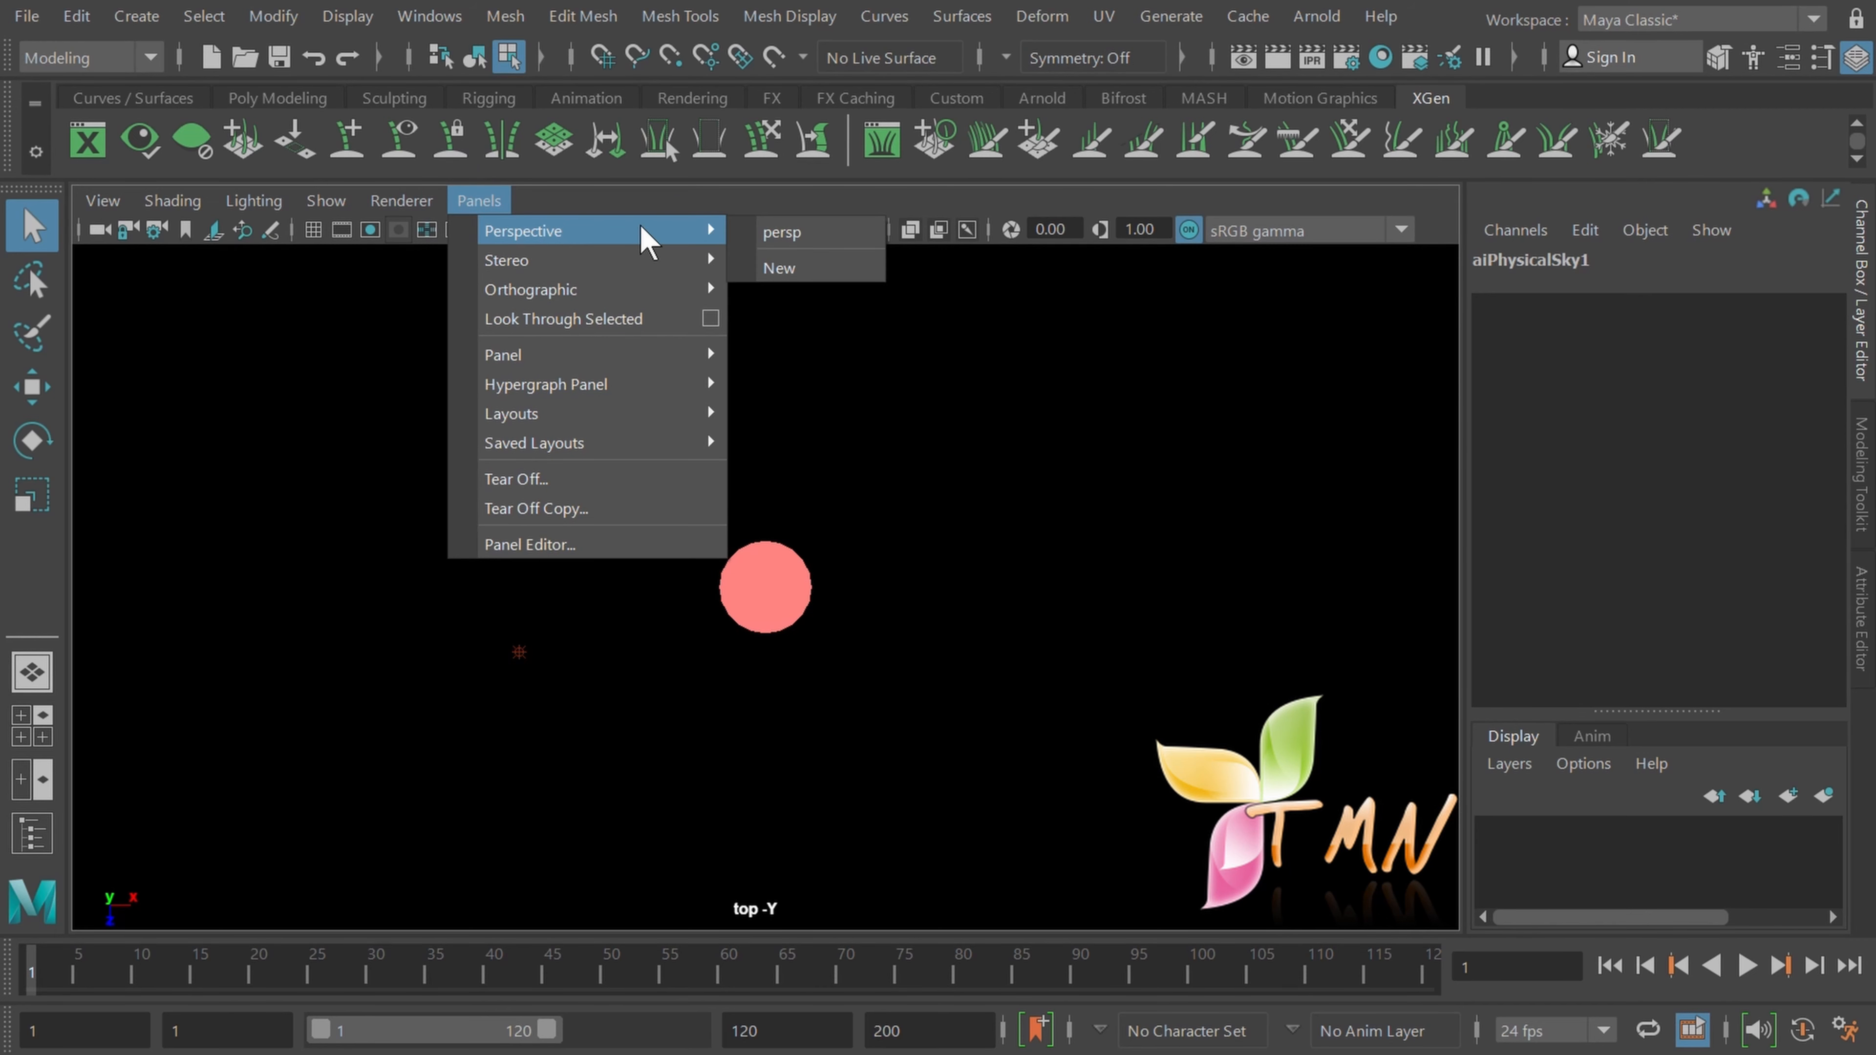
{"action": "left_click", "coordinate": [779, 231]}
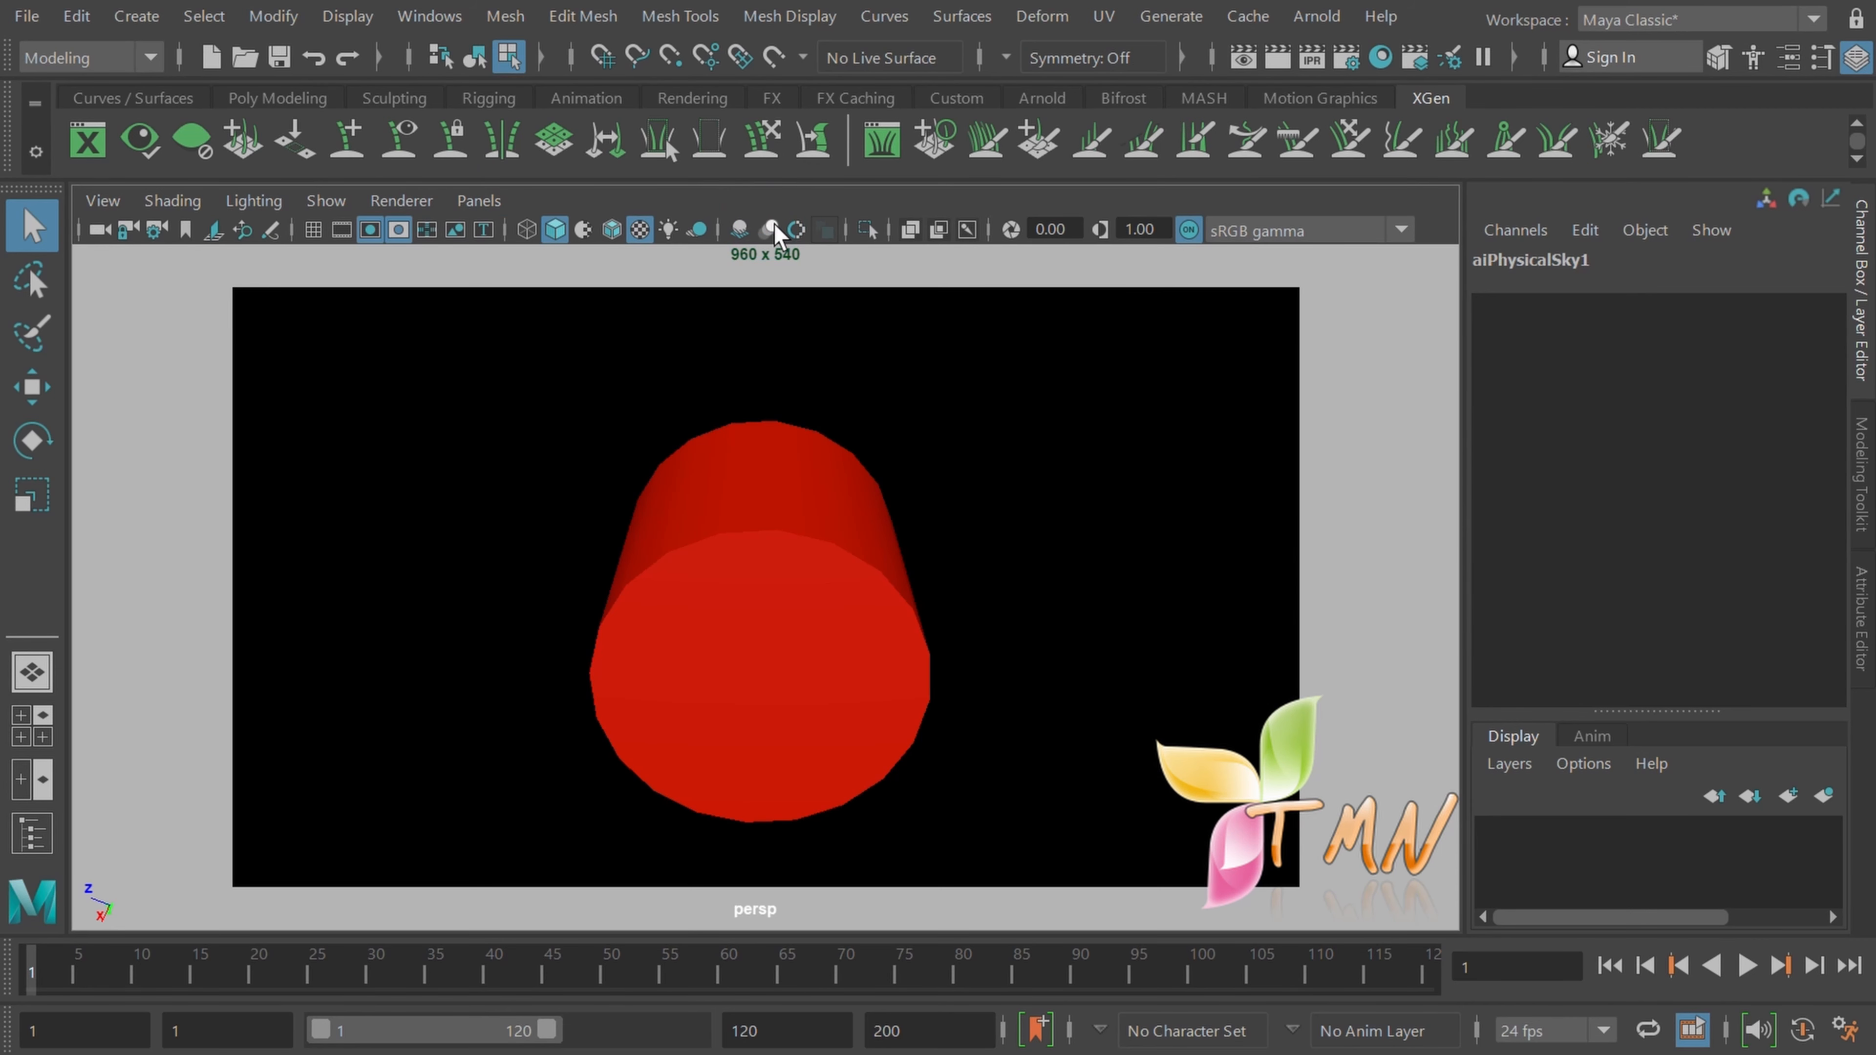